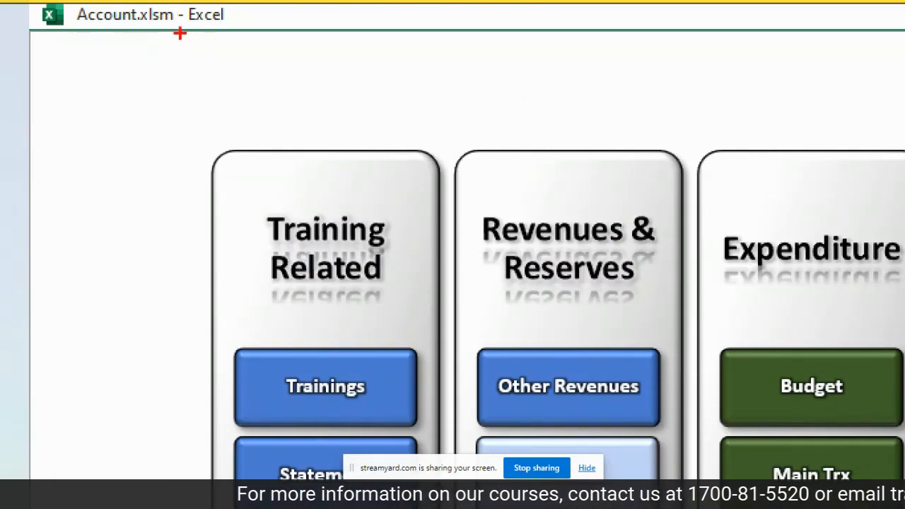
mouse_move(229, 38)
mouse_down()
mouse_move(1, 2)
mouse_move(53, 3)
mouse_move(35, 1)
mouse_up()
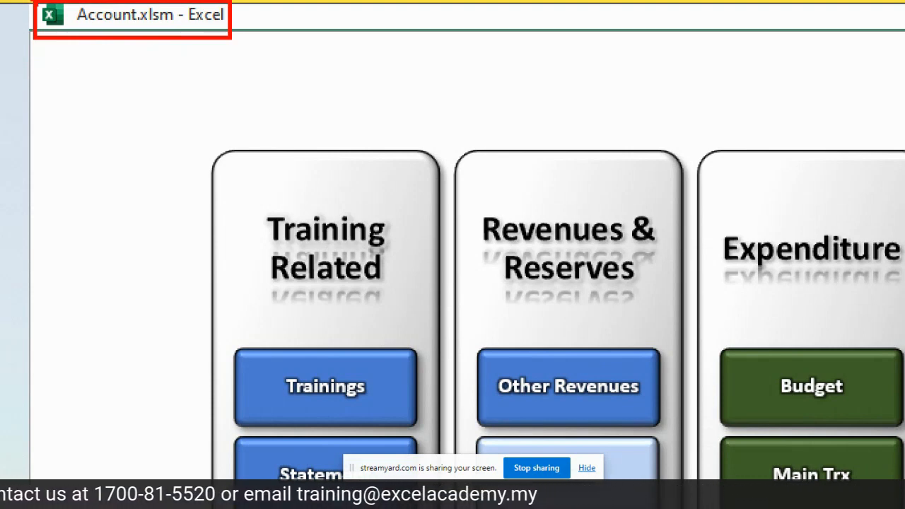
key(Escape)
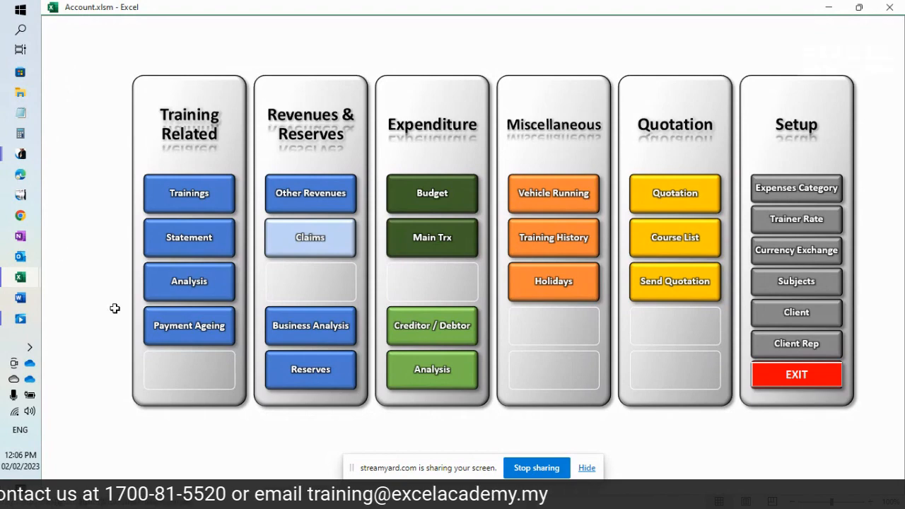
Step: Open the training analysis dashboard and filter it to the years 2018 and 2019 and the months Jan to Mar
click(190, 285)
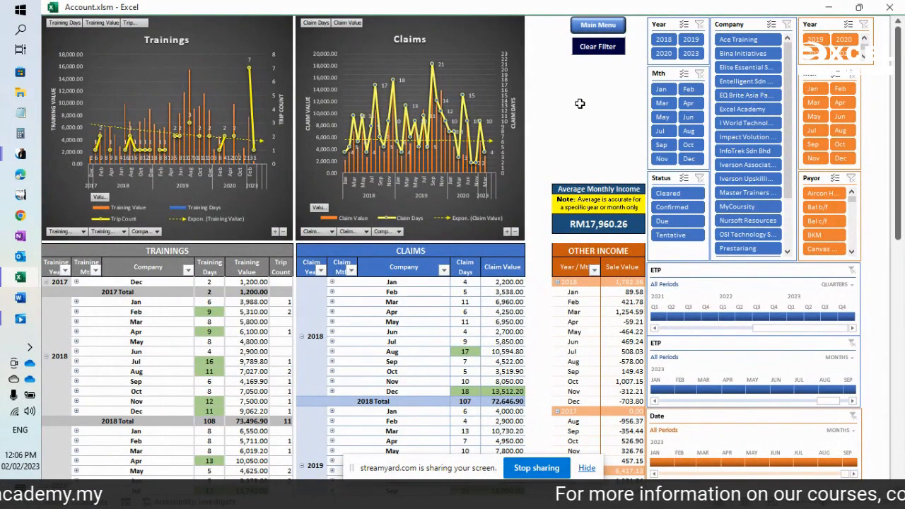
click(666, 41)
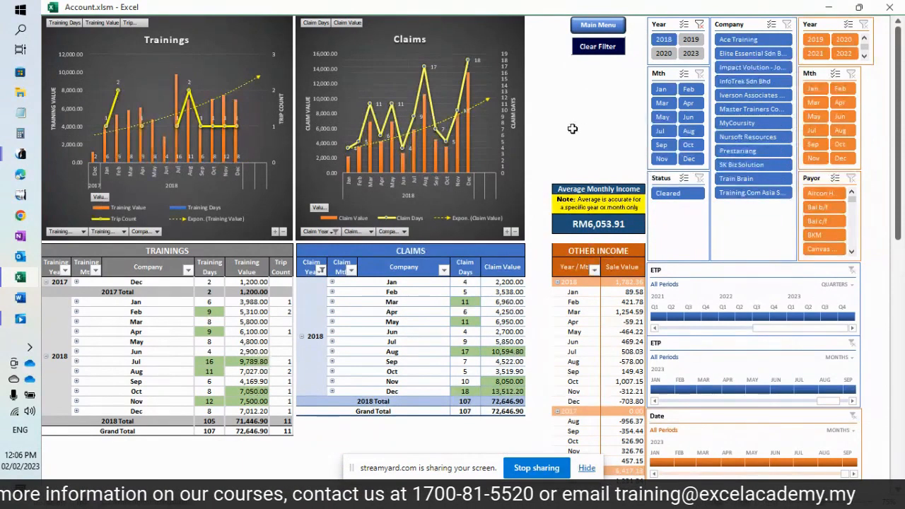
click(691, 41)
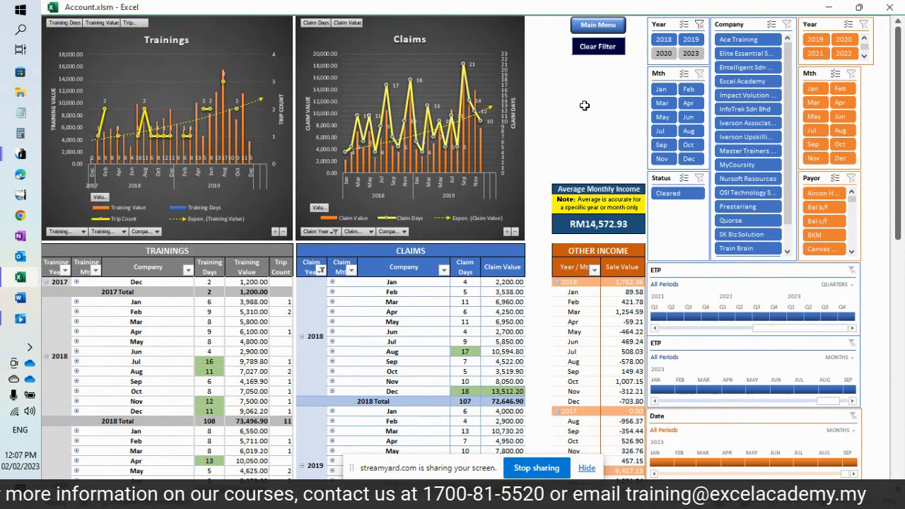
click(663, 88)
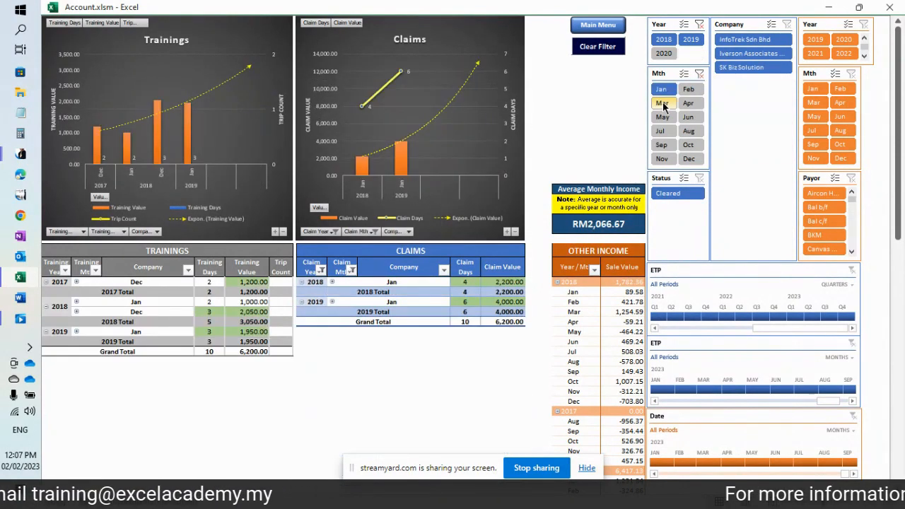
shift+click(663, 103)
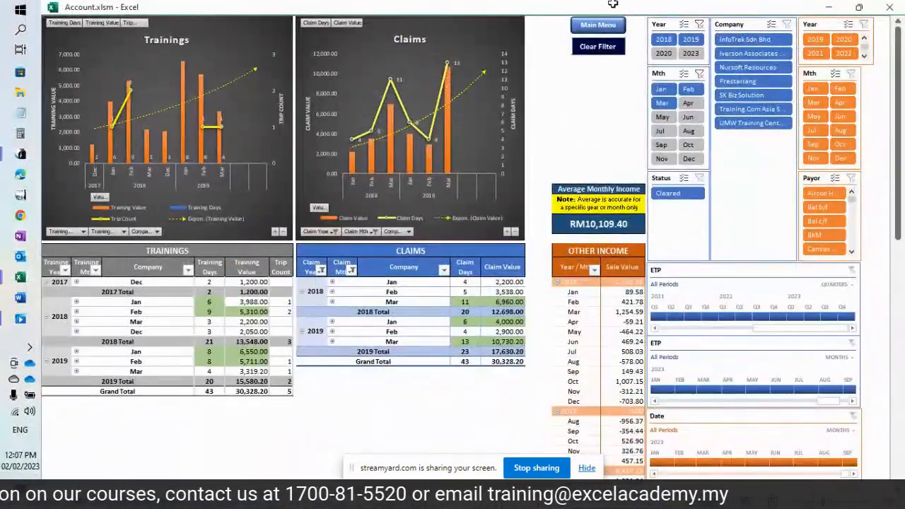
Step: Return to the main menu and exit the accounting system without updating the changes
click(599, 25)
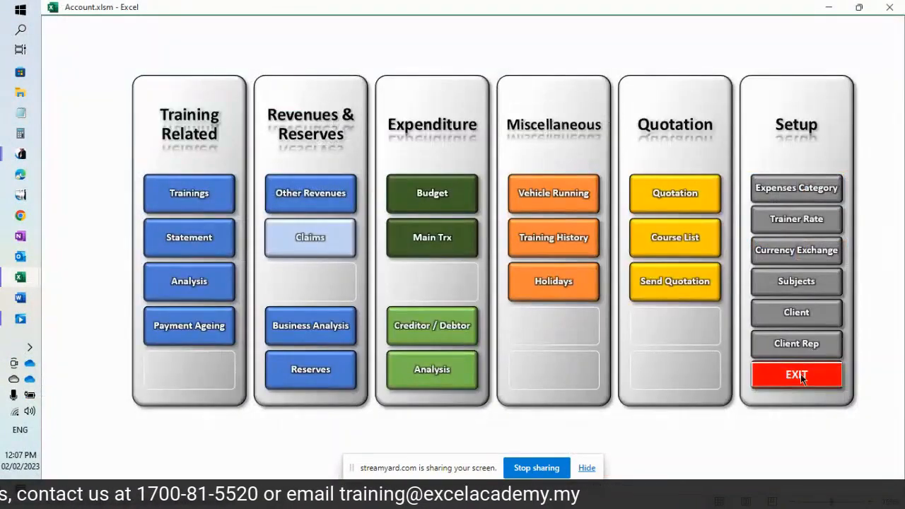
click(798, 379)
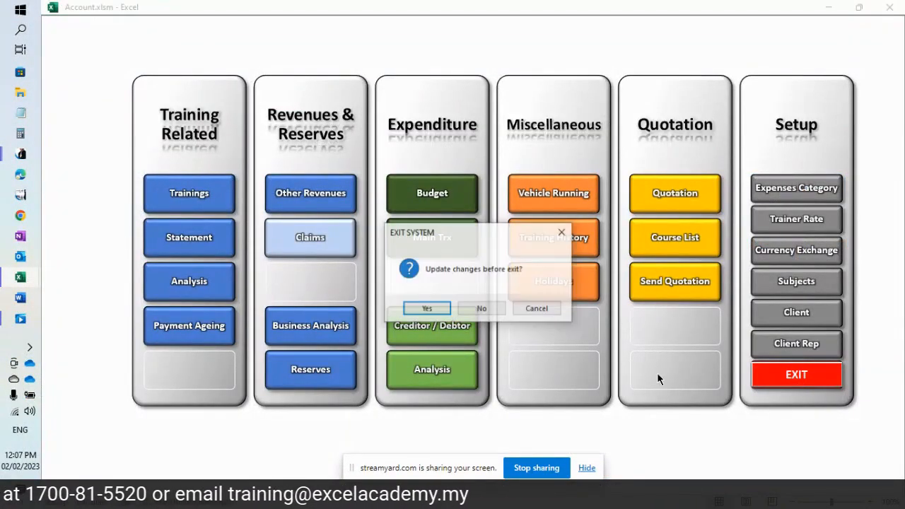
click(491, 314)
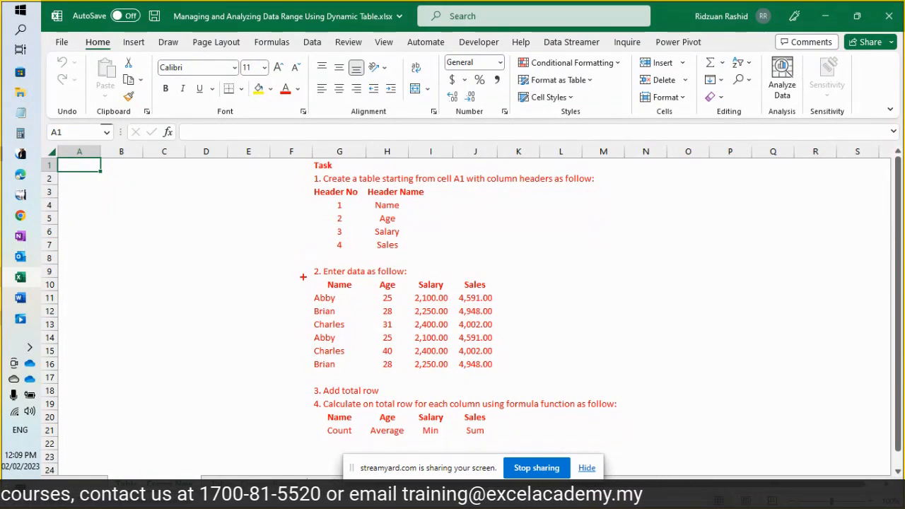
mouse_move(303, 277)
mouse_down()
mouse_move(418, 343)
mouse_move(509, 379)
mouse_up()
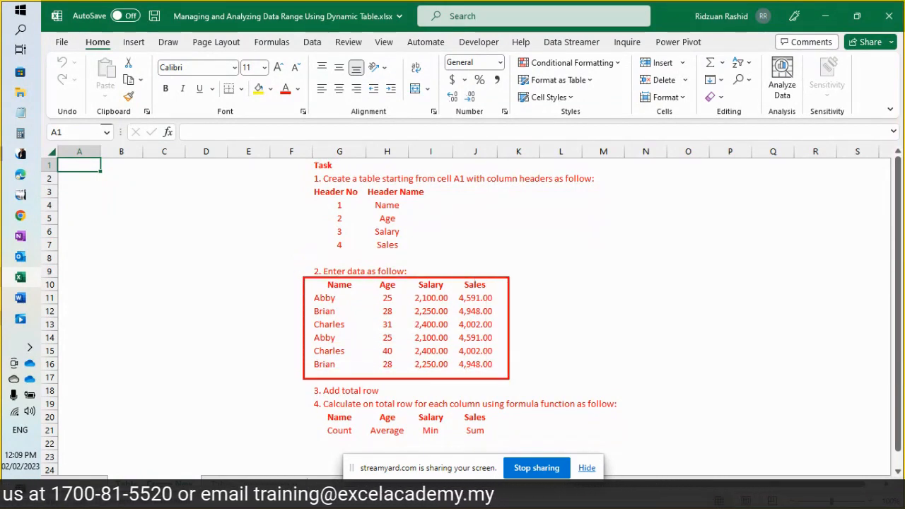
key(Escape)
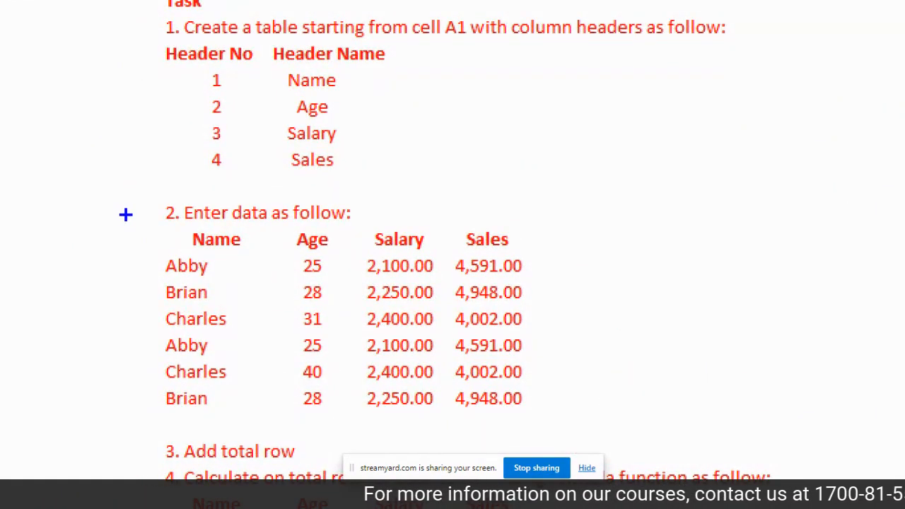
mouse_move(176, 229)
mouse_down()
mouse_move(549, 247)
mouse_move(526, 251)
mouse_up()
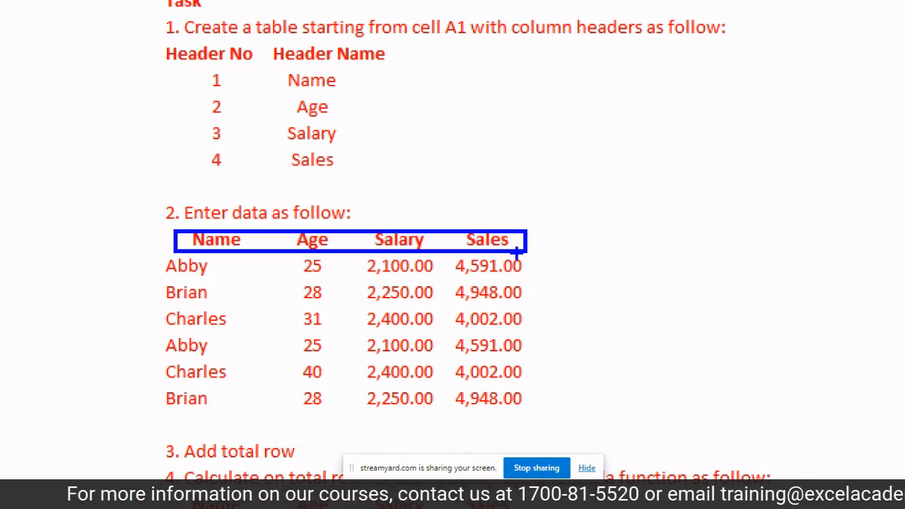
key(Escape)
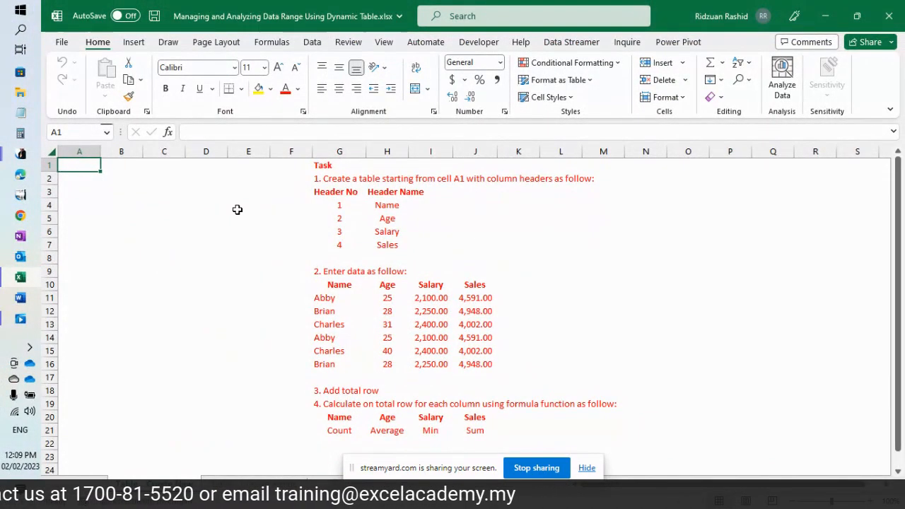
Step: Enter the column headers Name, Age, Salary and Sales in cells A1 to D1 and return to A1
text(Name)
key(Tab)
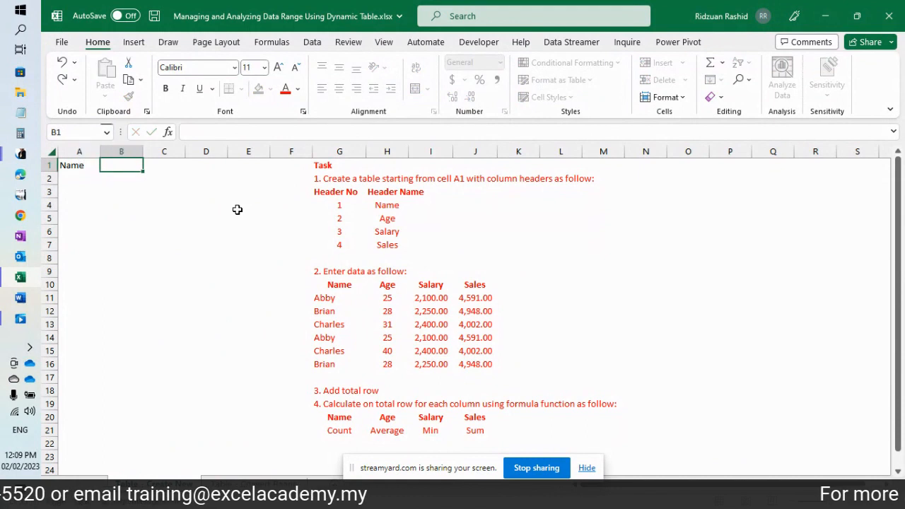
text(Age)
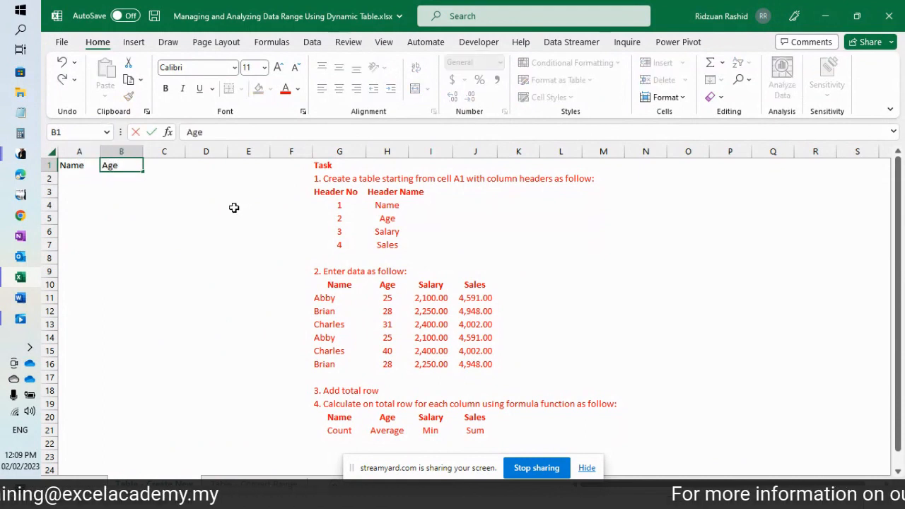
key(Tab)
text(Salary)
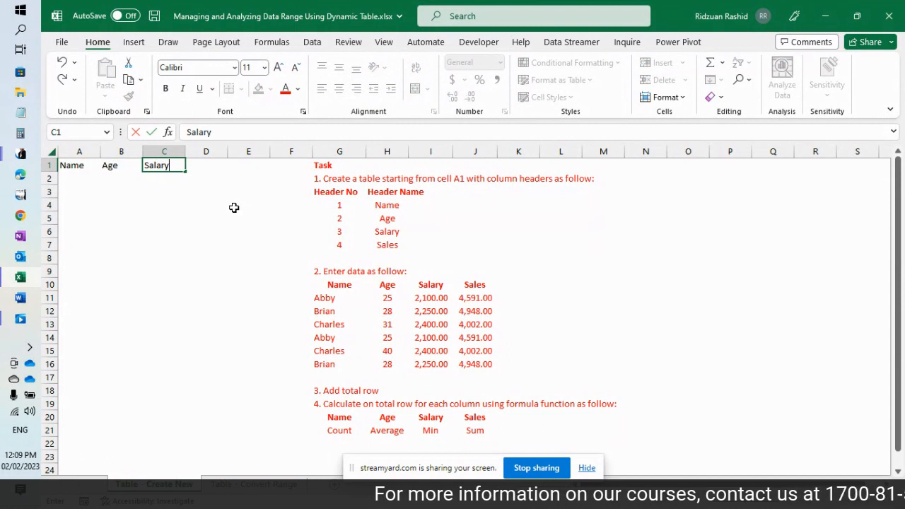
key(Tab)
text(Sales)
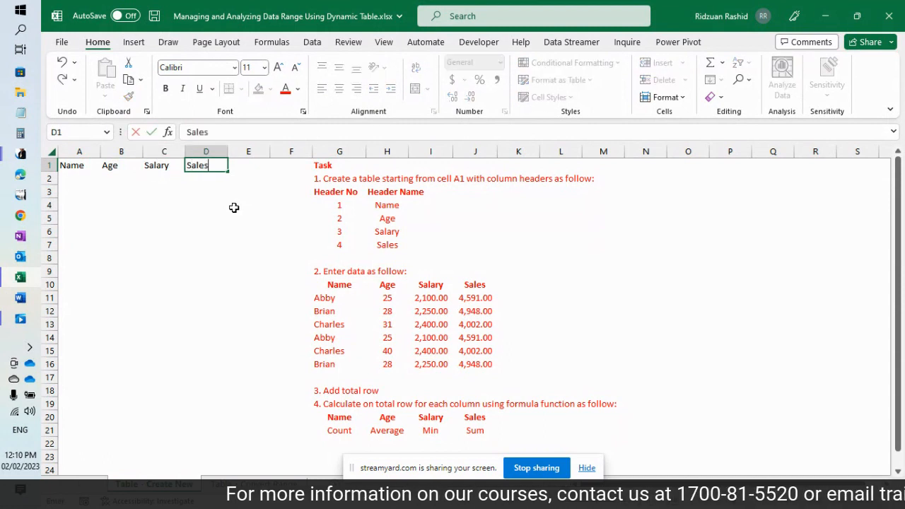
key(Left)
key(Left)
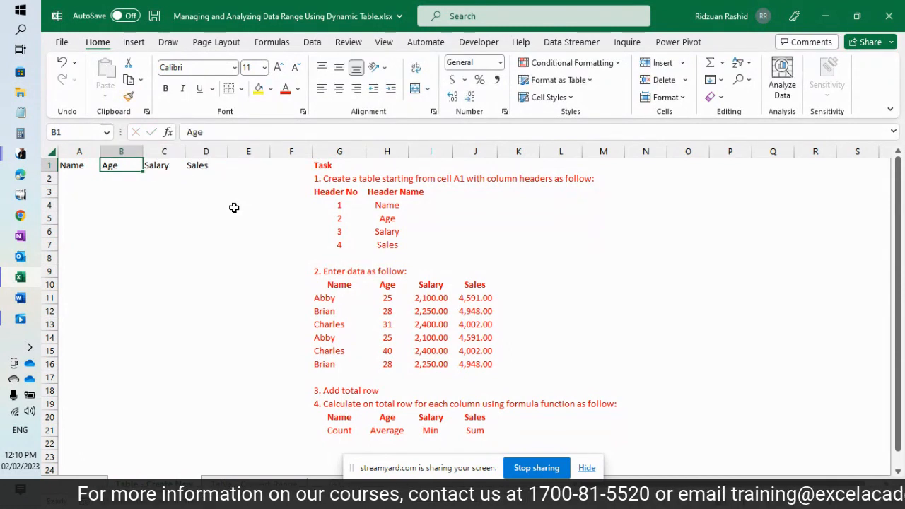
key(Left)
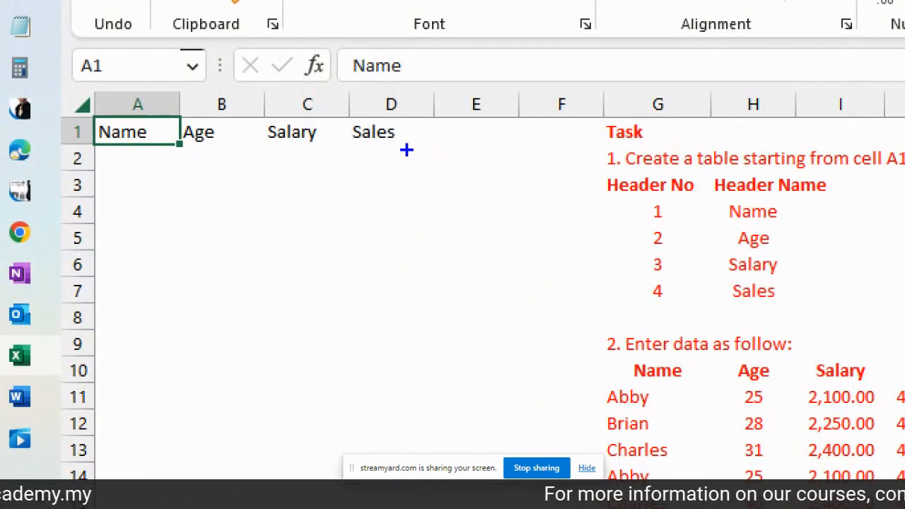
Step: Try moving the Sales header from D1 to E1, leaving a gap in the header row, and undo the move
mouse_move(407, 149)
mouse_down()
mouse_move(40, 137)
mouse_move(90, 113)
mouse_up()
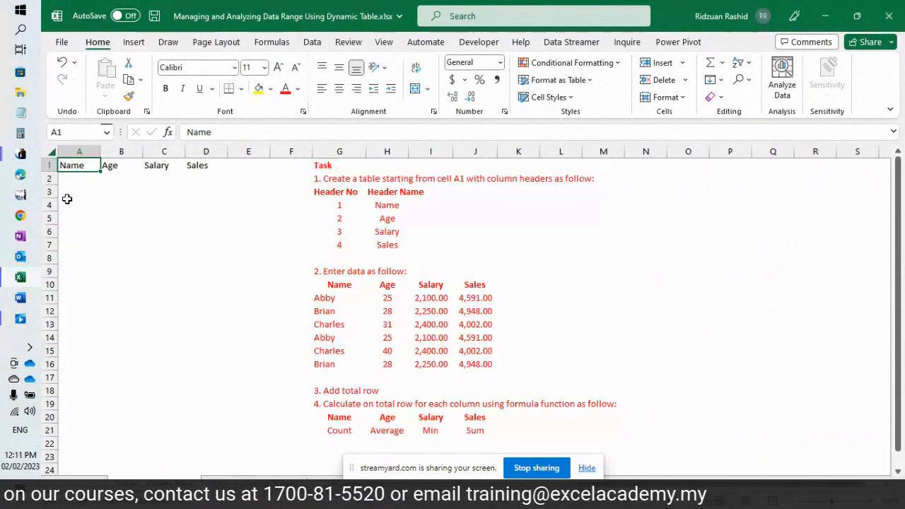
click(205, 165)
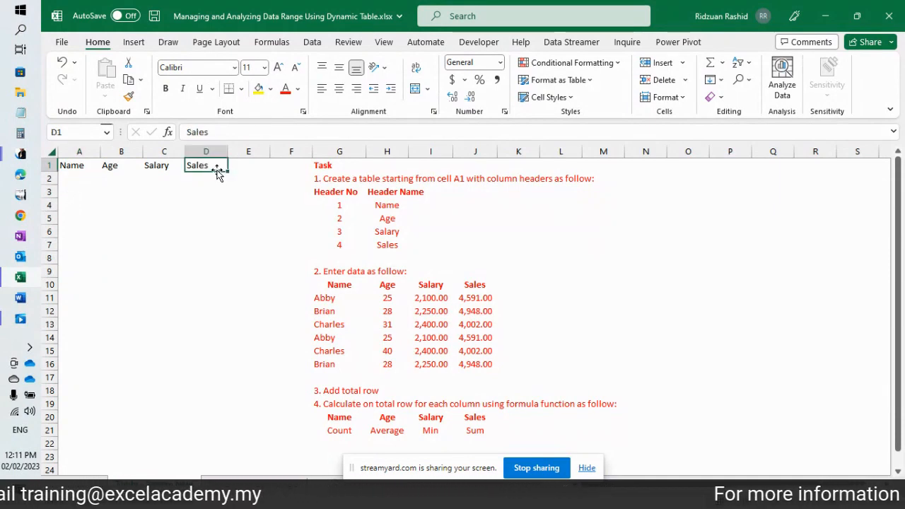
drag(219, 172, 249, 176)
click(202, 167)
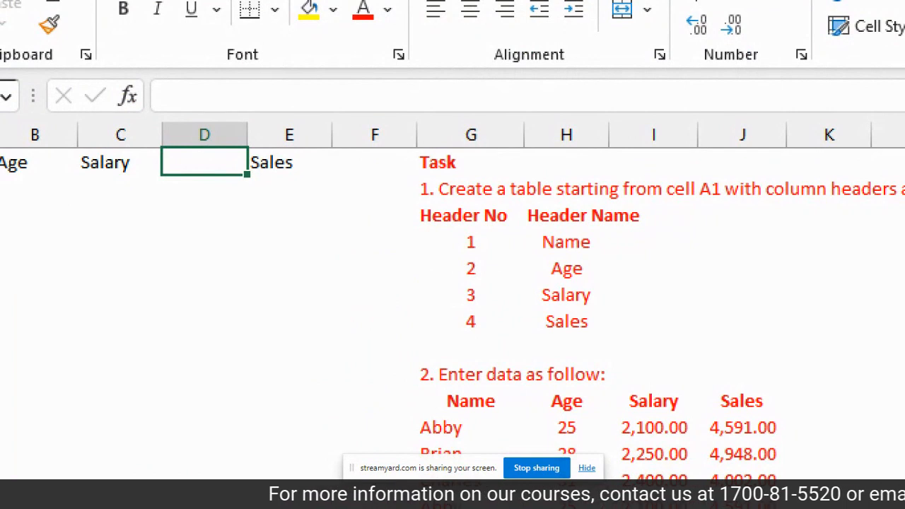
mouse_move(194, 157)
mouse_down()
mouse_move(190, 150)
mouse_move(225, 174)
mouse_move(213, 161)
mouse_move(196, 174)
mouse_up()
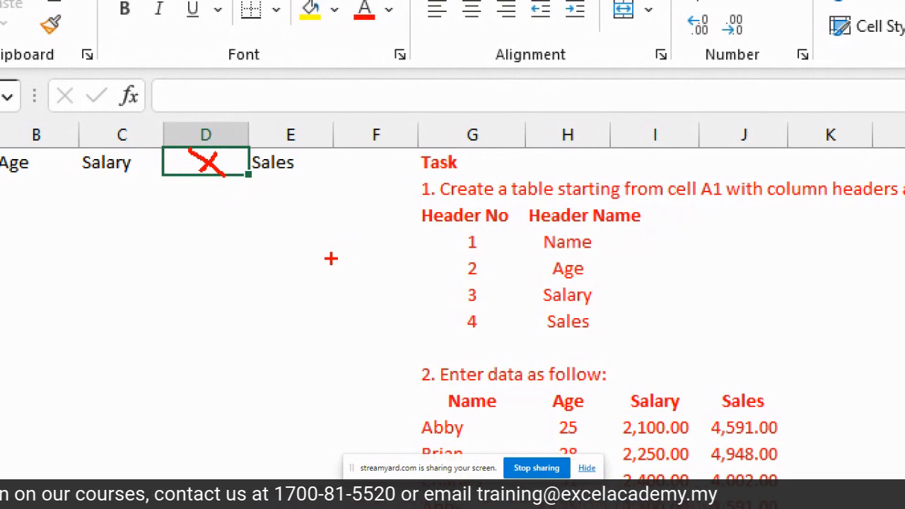
key(Escape)
key(ctrl+z)
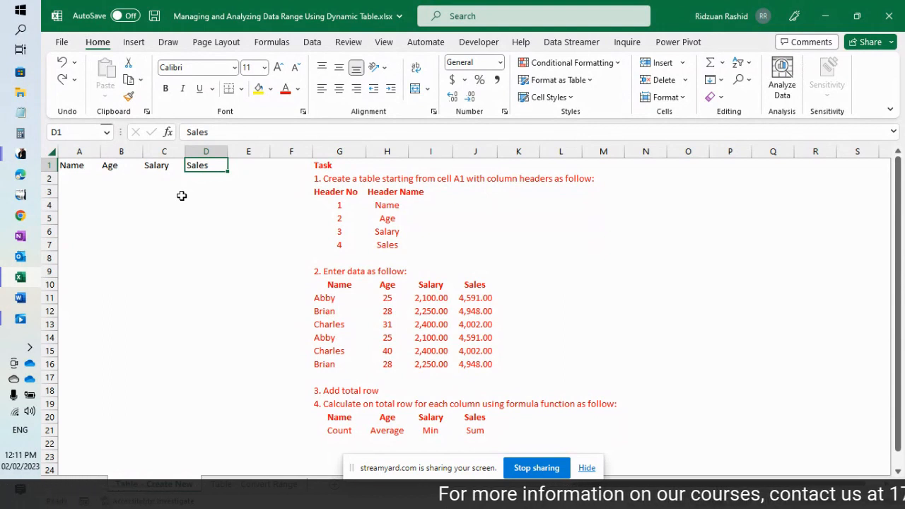
click(79, 167)
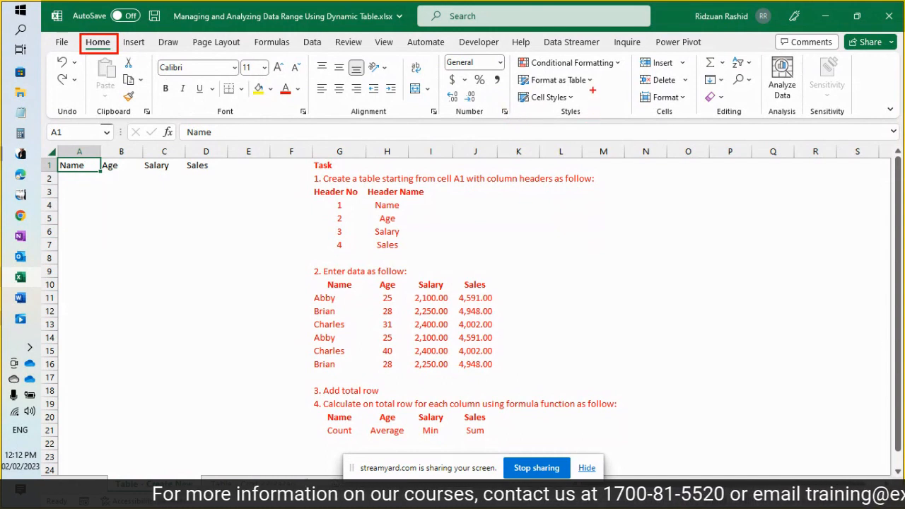
mouse_move(601, 90)
mouse_down()
mouse_move(518, 70)
mouse_move(181, 31)
mouse_move(139, 53)
mouse_move(119, 46)
mouse_move(120, 79)
mouse_up()
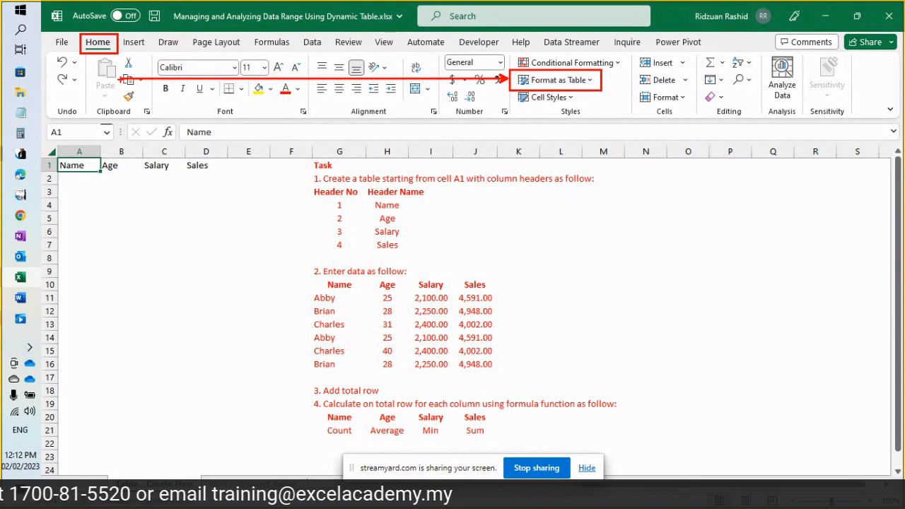
drag(121, 79, 115, 54)
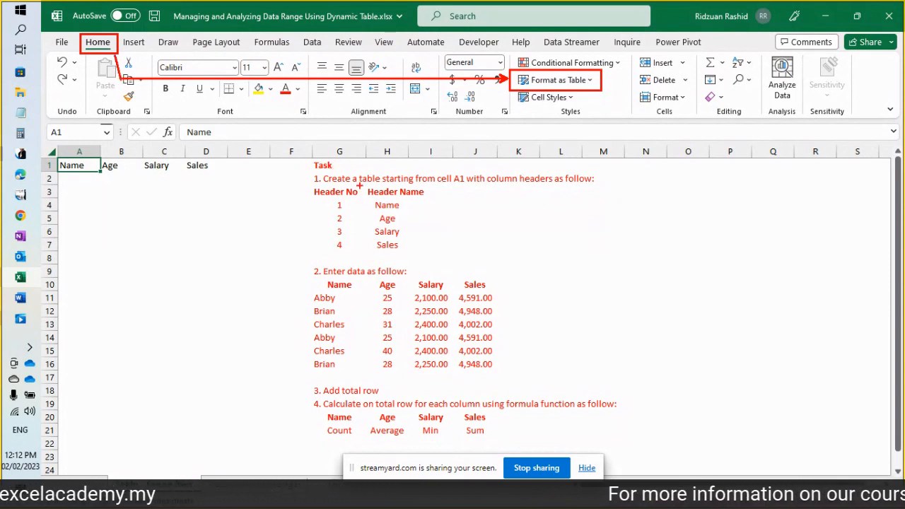
key(Escape)
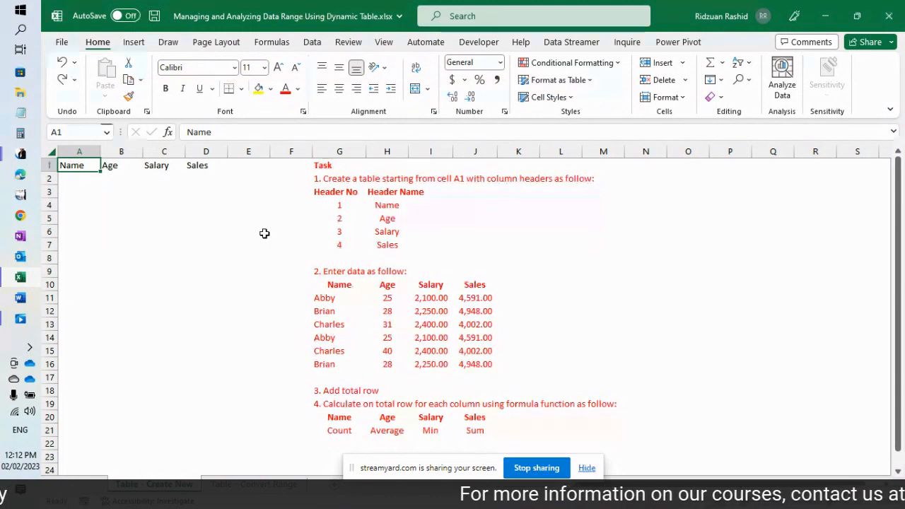
click(117, 168)
click(153, 167)
click(125, 166)
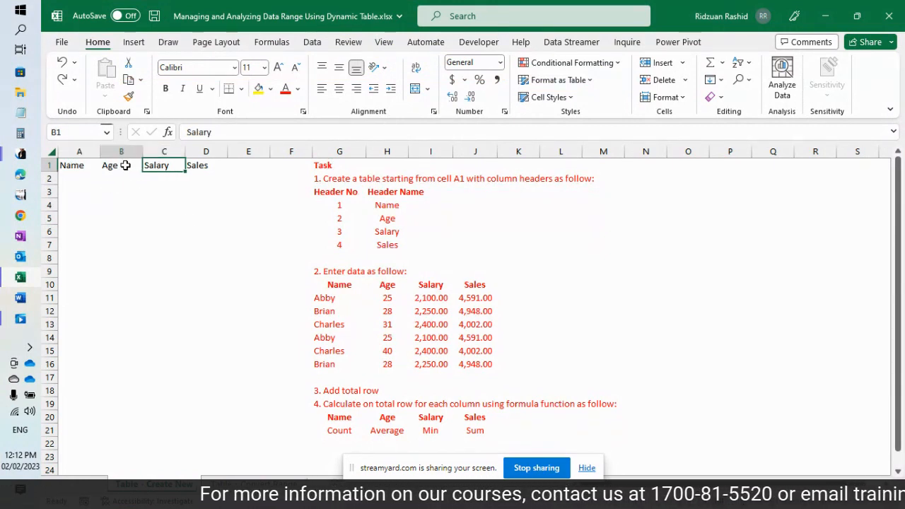
Step: Format the header range A1:D1 as a table with headers, using the blue light style with a solid header row
click(68, 166)
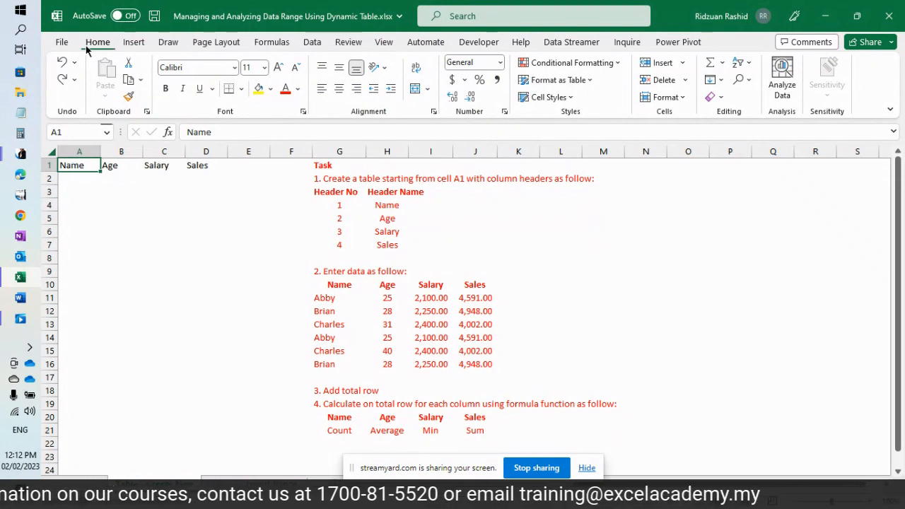
click(578, 80)
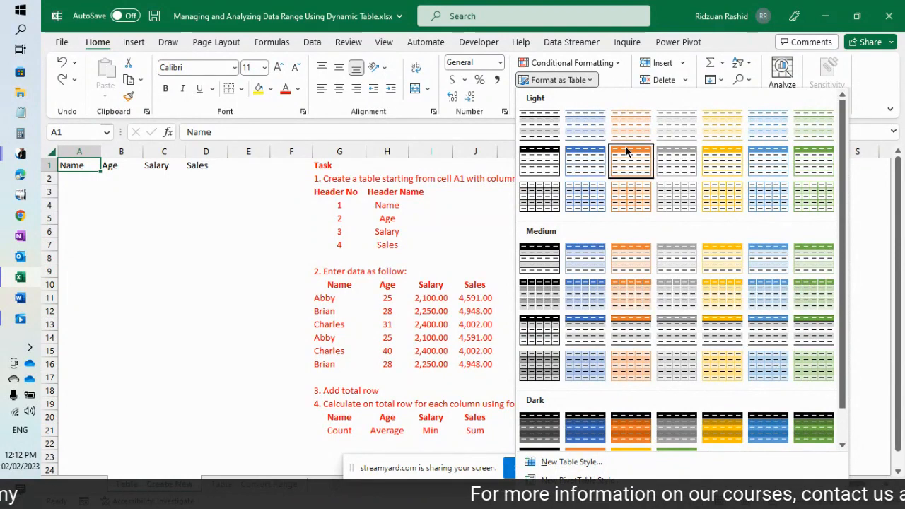
scroll(635, 174, down, 1)
scroll(635, 174, up, 1)
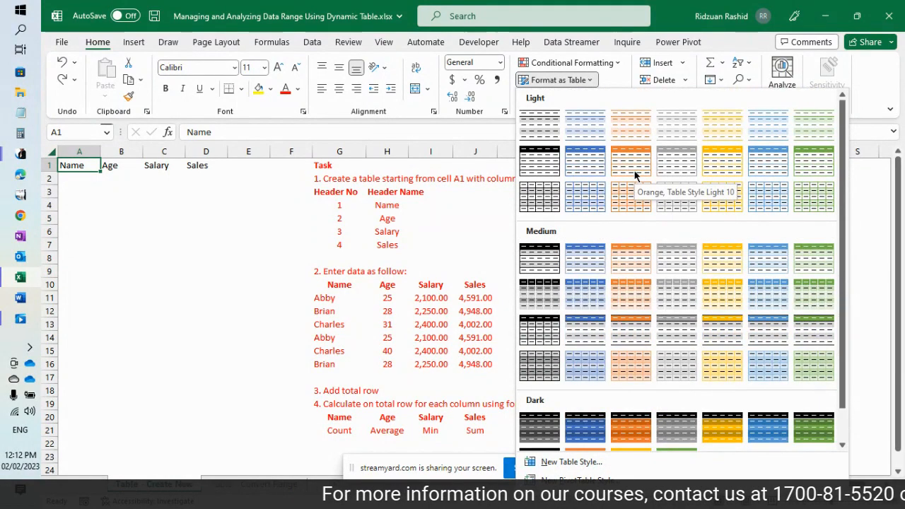
click(575, 158)
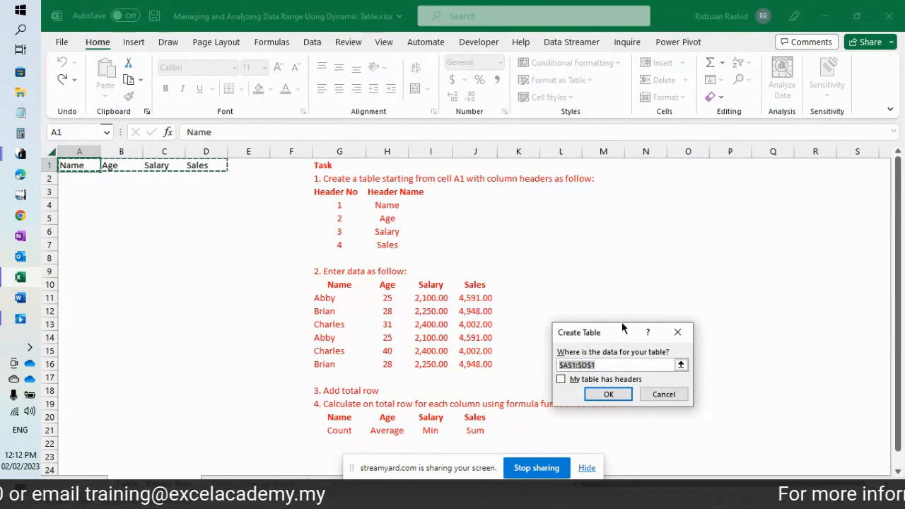
drag(622, 335, 235, 227)
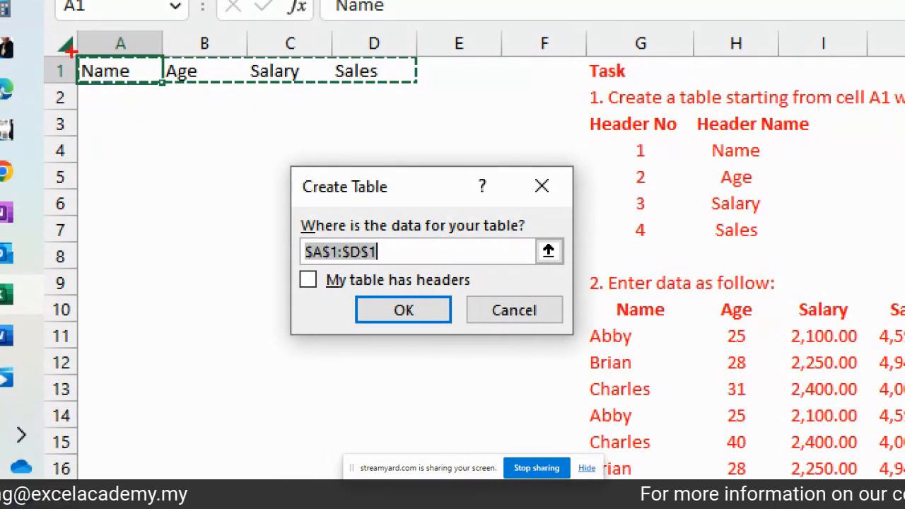
drag(69, 49, 427, 89)
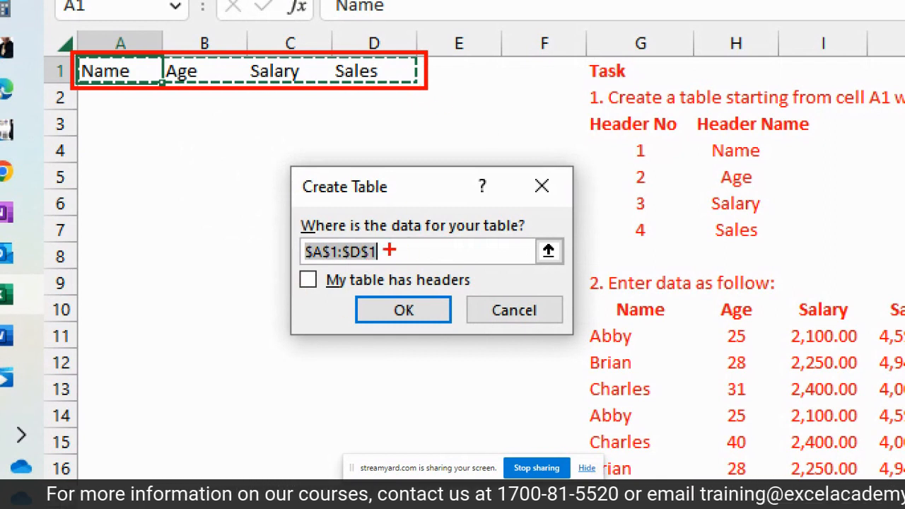
drag(388, 273, 295, 236)
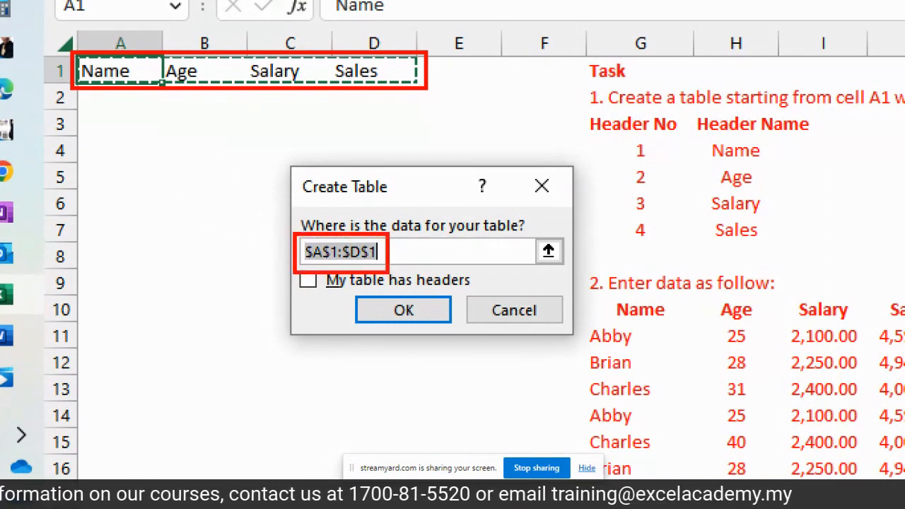
key(Escape)
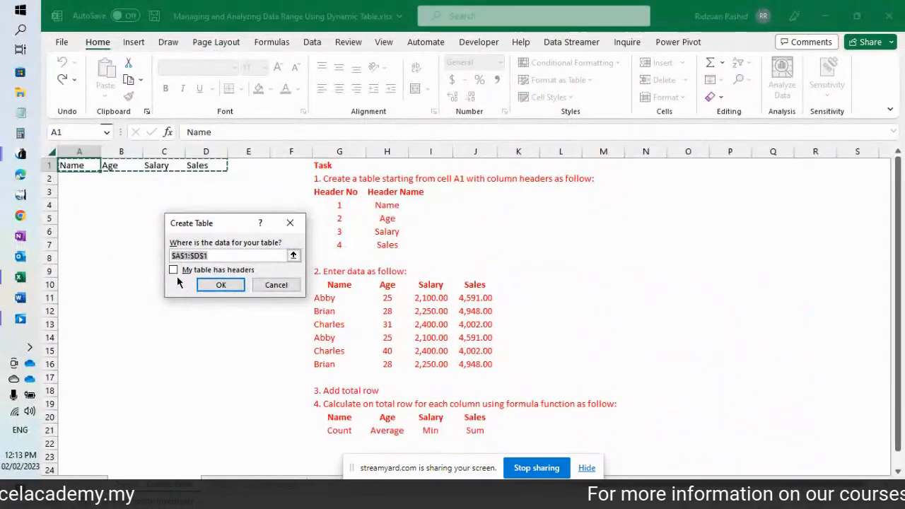
click(169, 260)
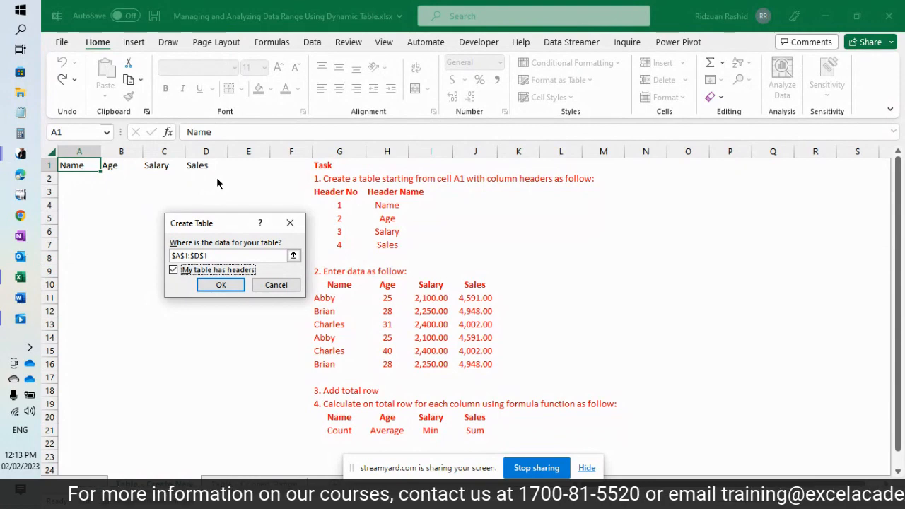
click(220, 286)
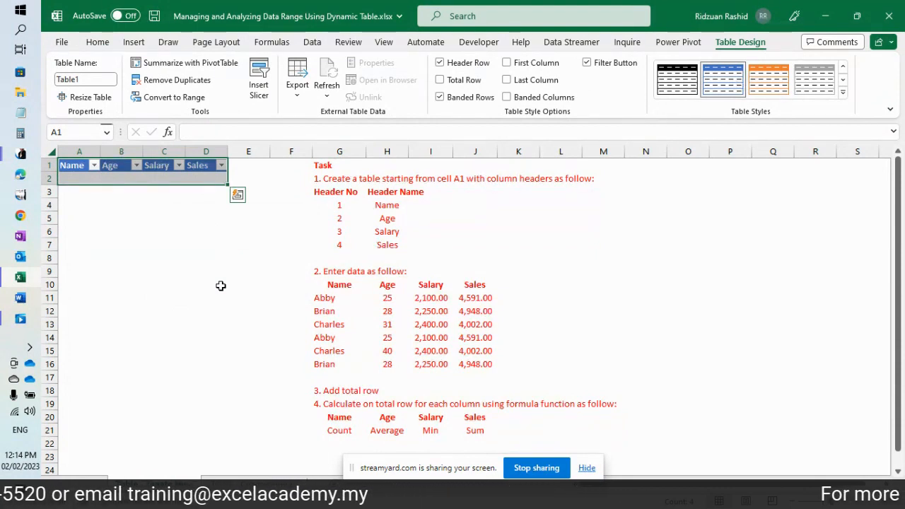
click(80, 177)
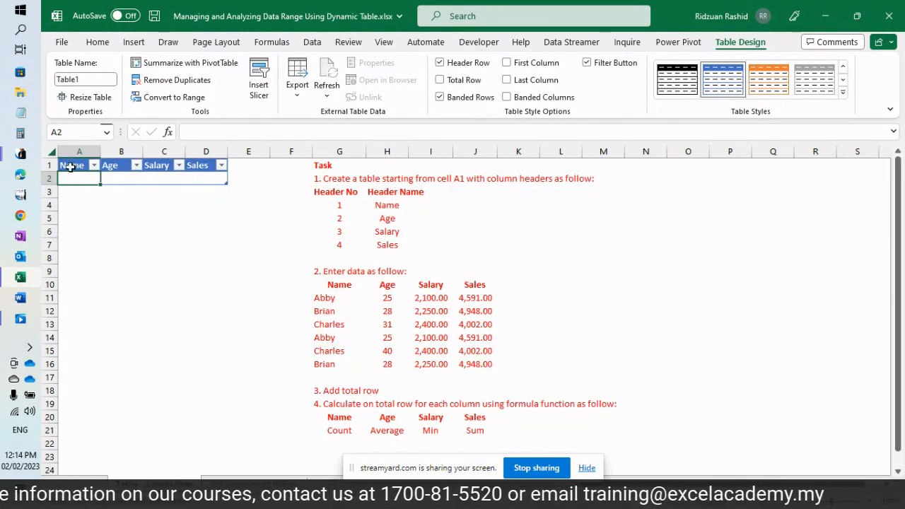
click(71, 167)
click(116, 166)
click(156, 168)
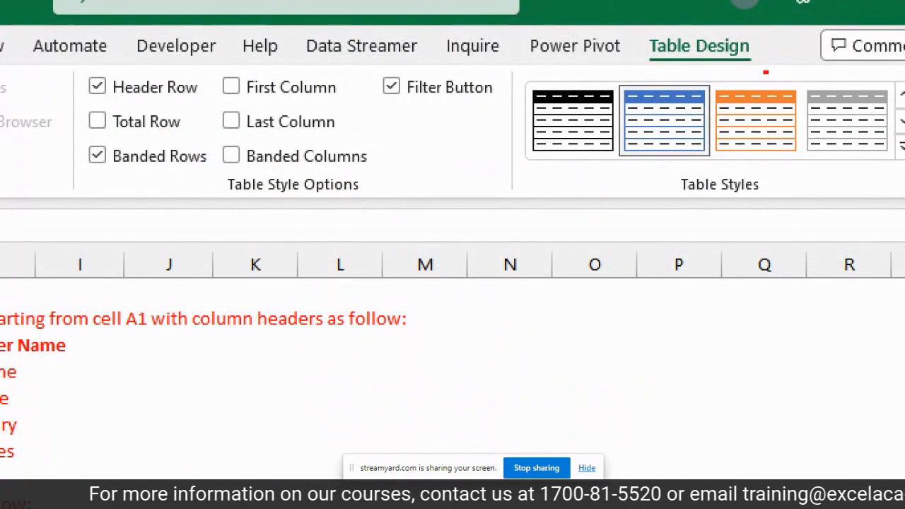
drag(769, 73, 637, 28)
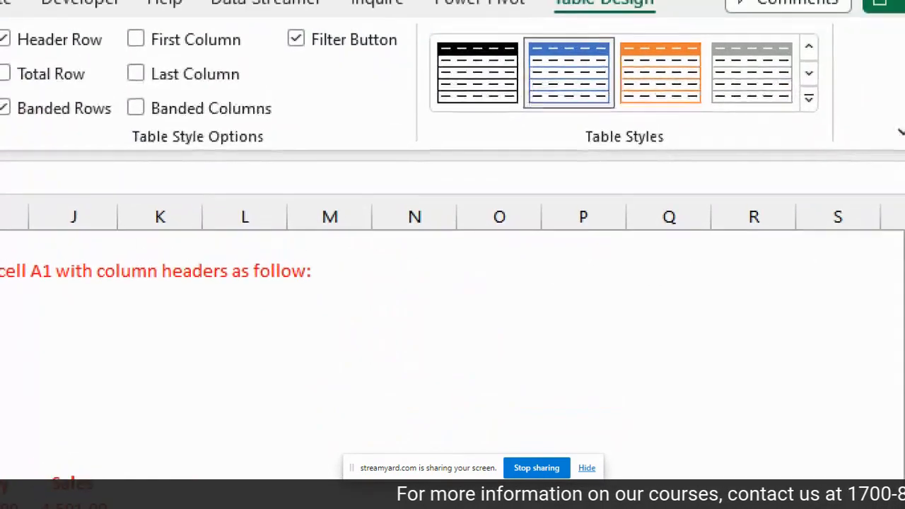
drag(833, 151, 408, 20)
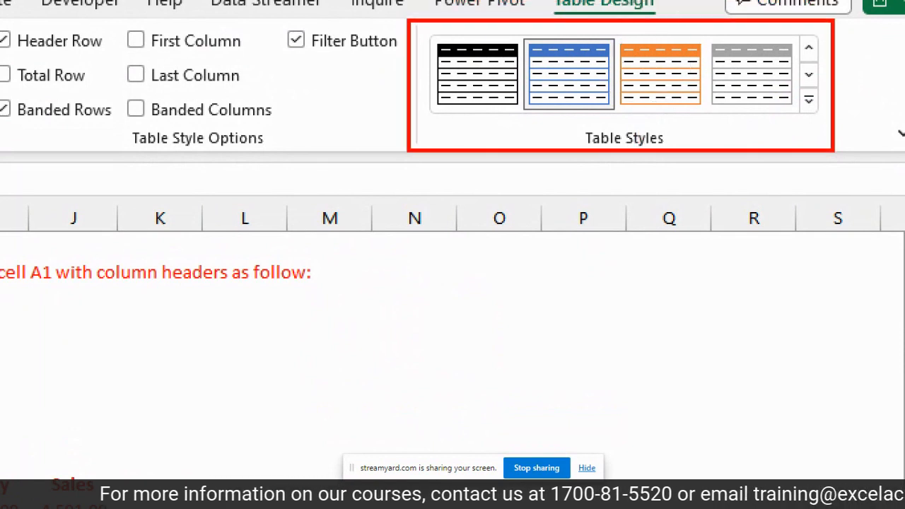
key(e)
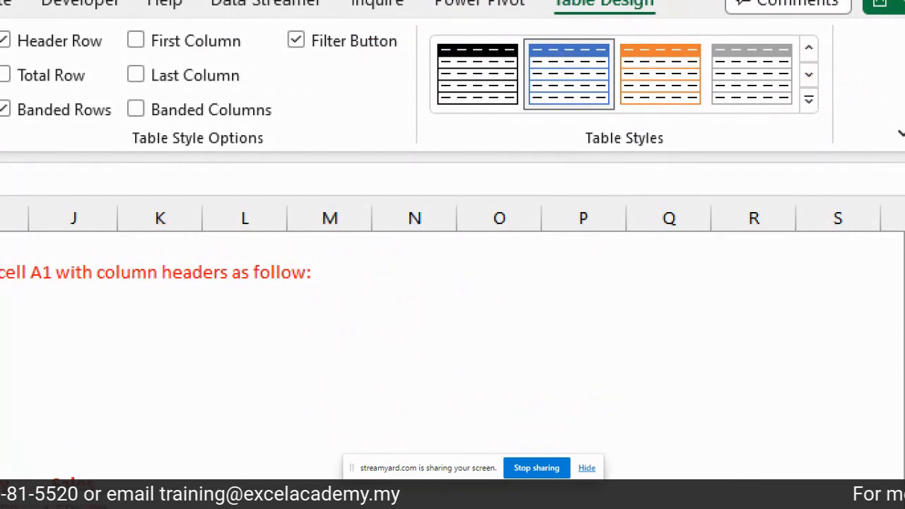
drag(827, 124, 791, 29)
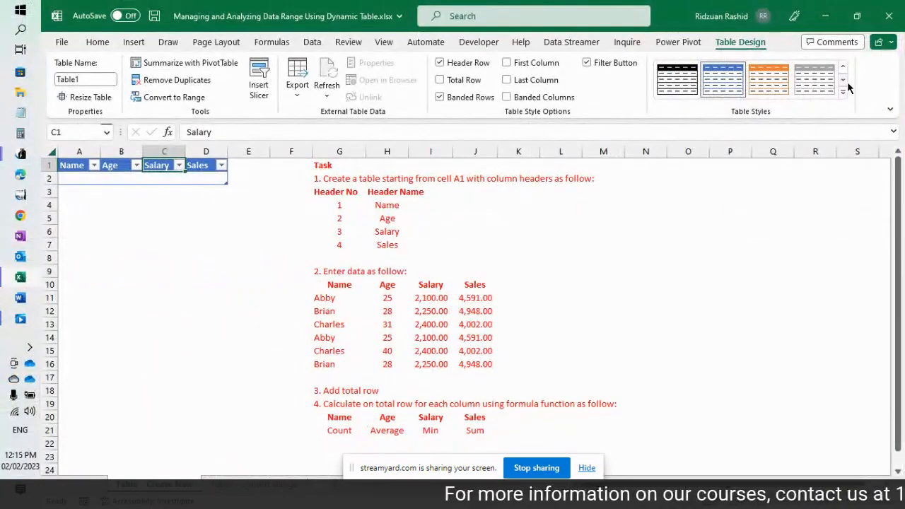
Step: Browse through the available table styles for the new table
click(809, 74)
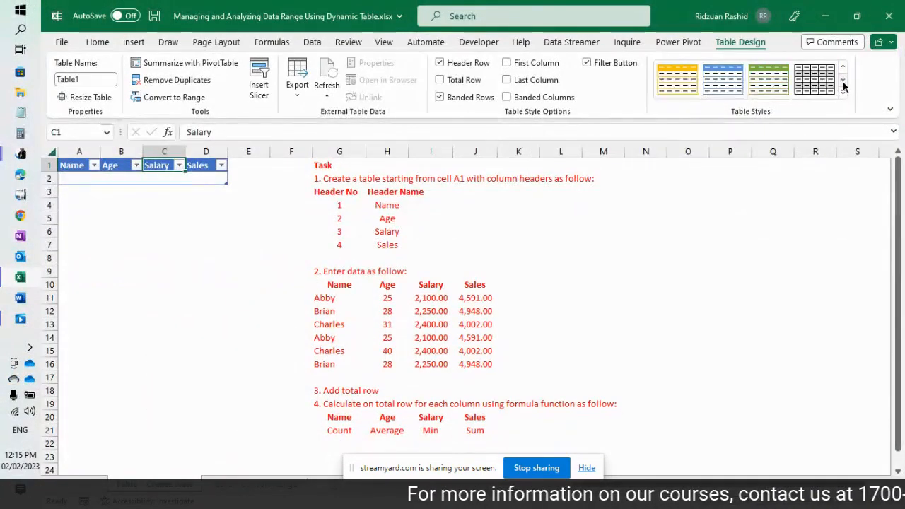
click(843, 84)
click(843, 84)
click(843, 84)
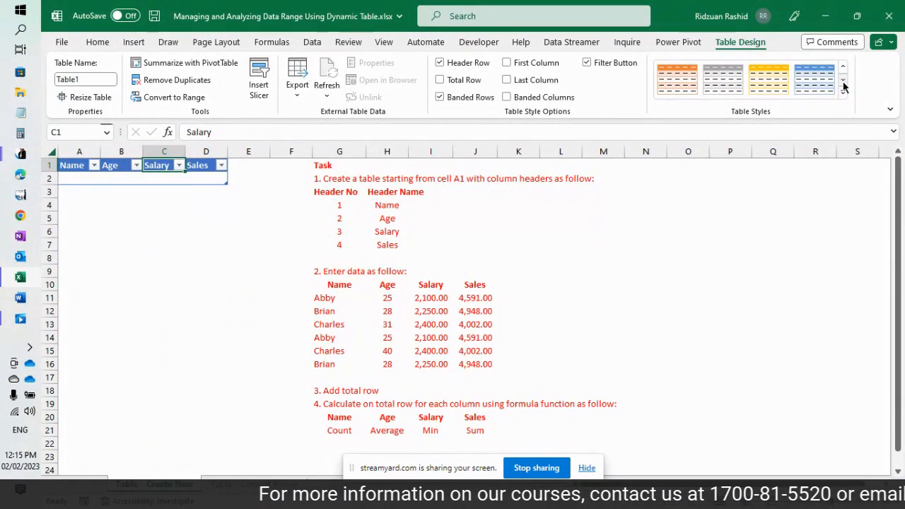
click(843, 85)
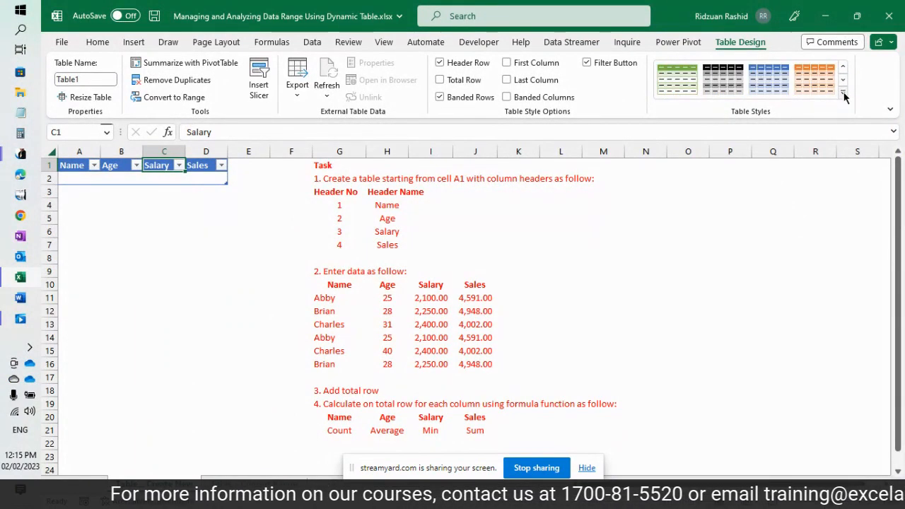
key(ctrl+1)
click(803, 105)
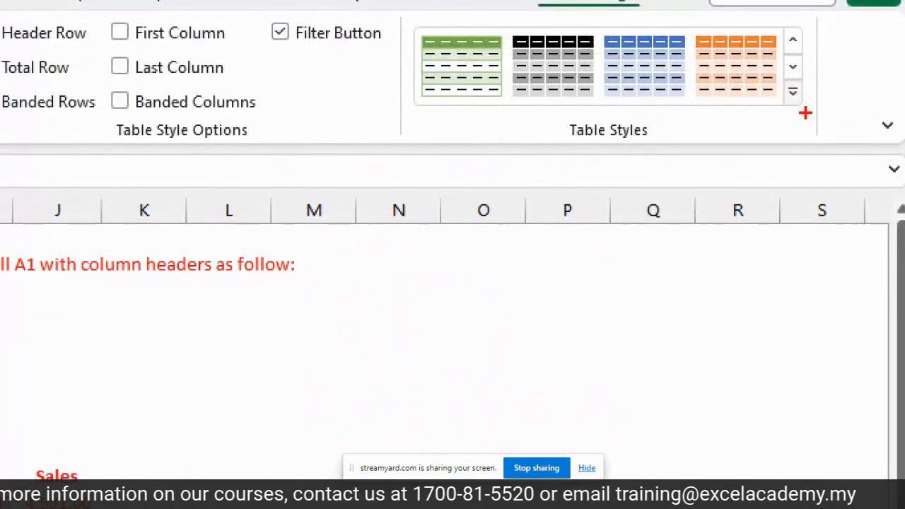
drag(809, 112, 774, 73)
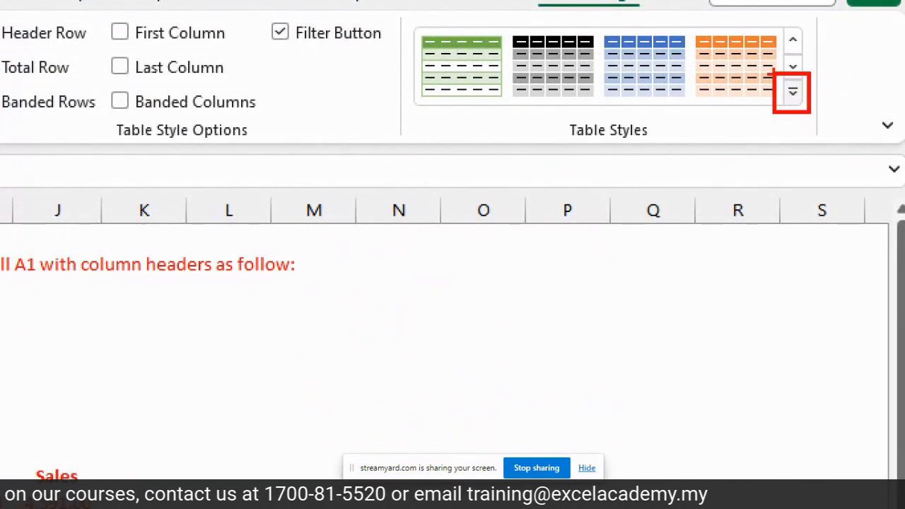
key(Escape)
Step: Review the full light, medium and dark style gallery, preview the gold light style with a solid header, and close it without applying
click(843, 94)
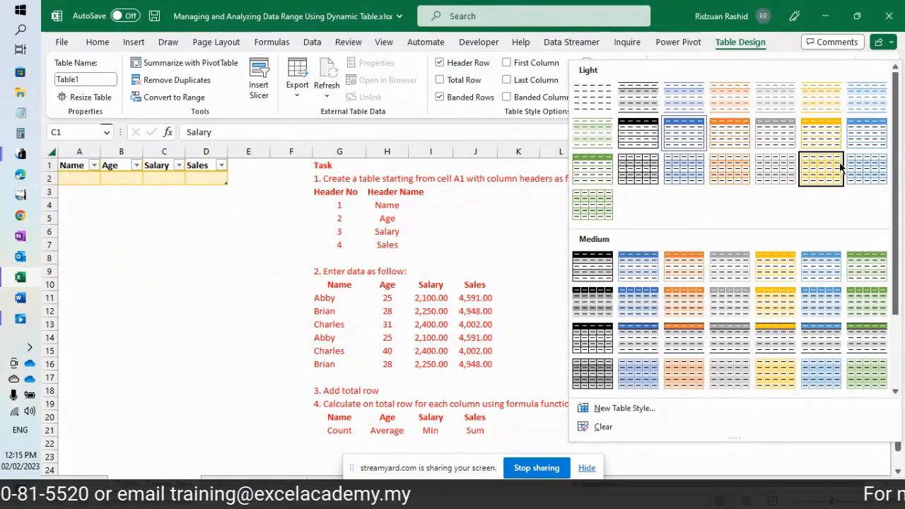
scroll(824, 218, down, 2)
scroll(824, 218, up, 2)
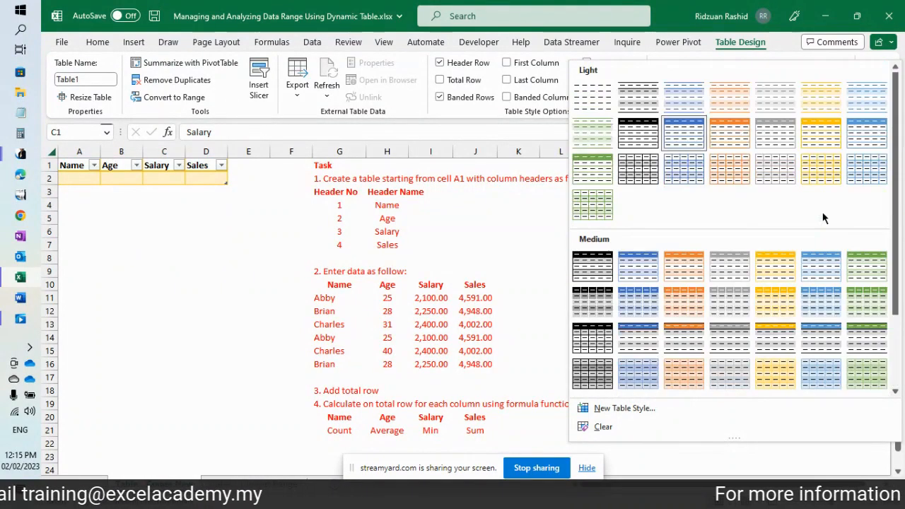
scroll(824, 218, down, 2)
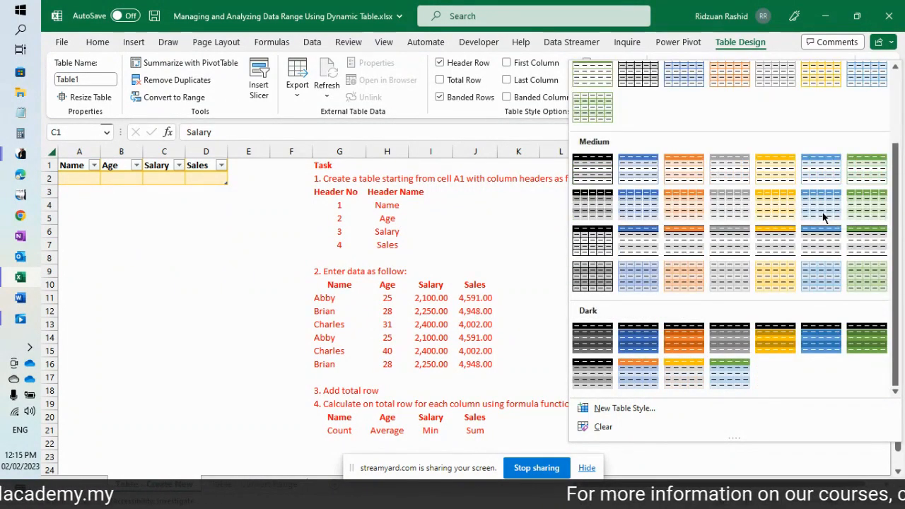
scroll(824, 218, up, 2)
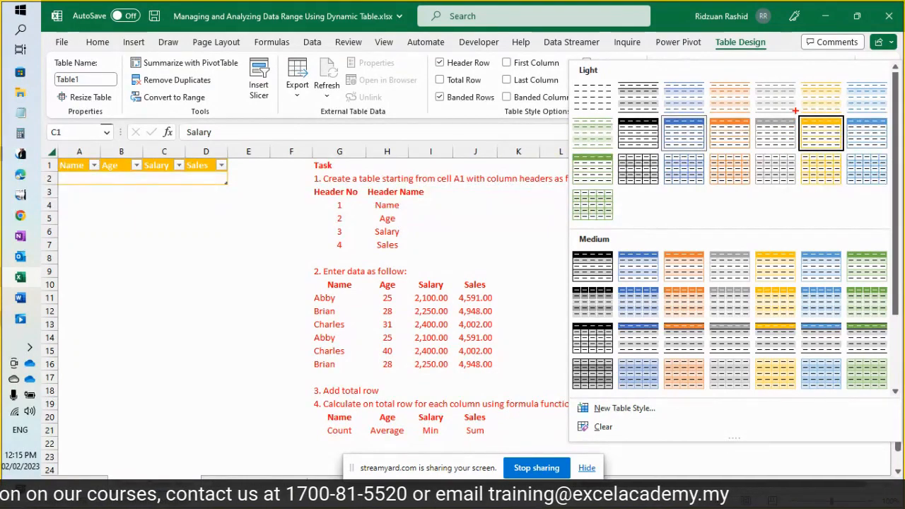
mouse_move(795, 111)
mouse_down()
mouse_move(820, 148)
mouse_move(846, 160)
mouse_up()
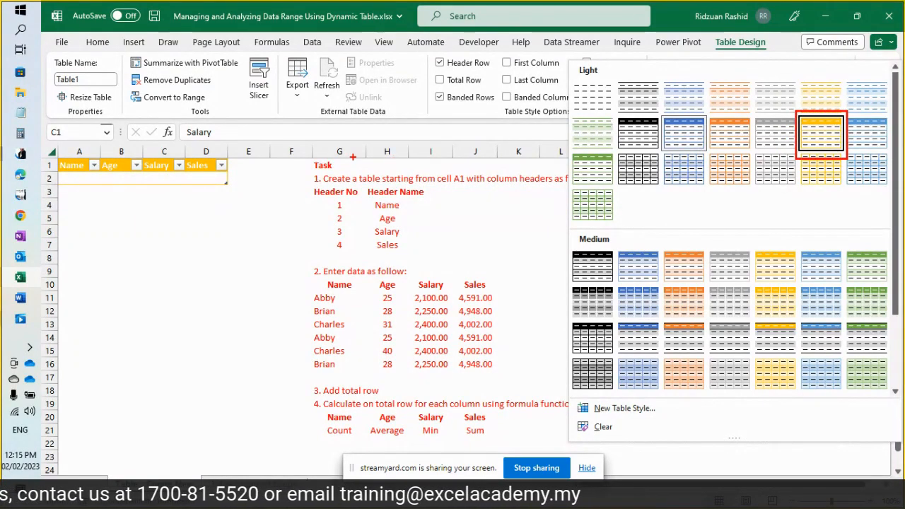
mouse_move(246, 198)
mouse_down()
mouse_move(126, 179)
mouse_move(53, 147)
mouse_up()
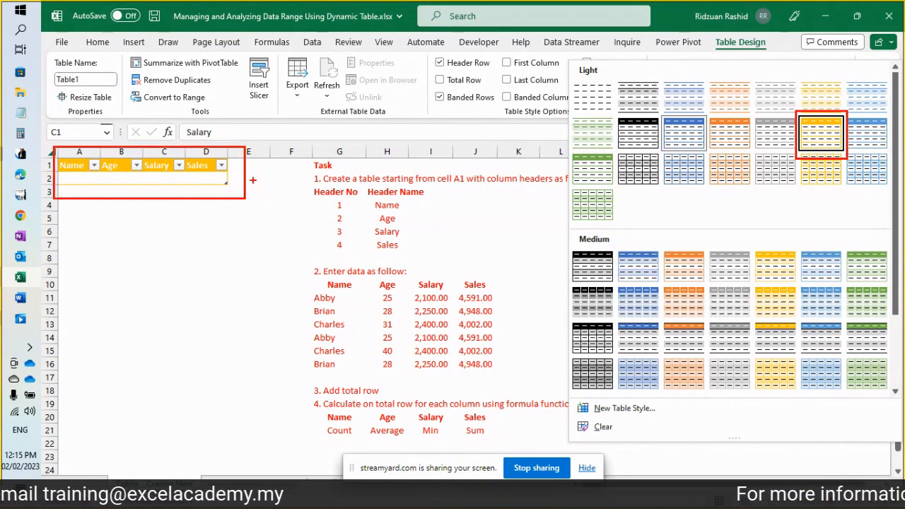
mouse_move(252, 179)
mouse_down()
mouse_move(775, 137)
mouse_move(799, 140)
mouse_move(802, 179)
mouse_up()
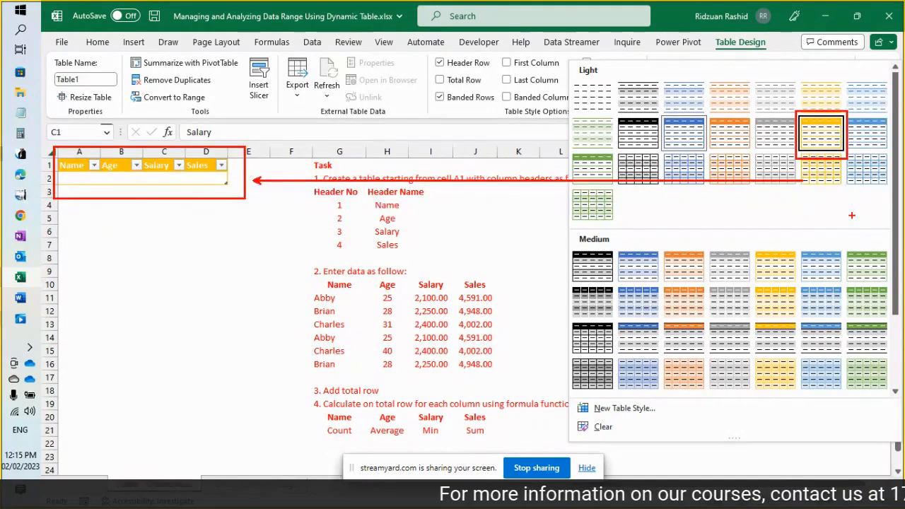
key(Escape)
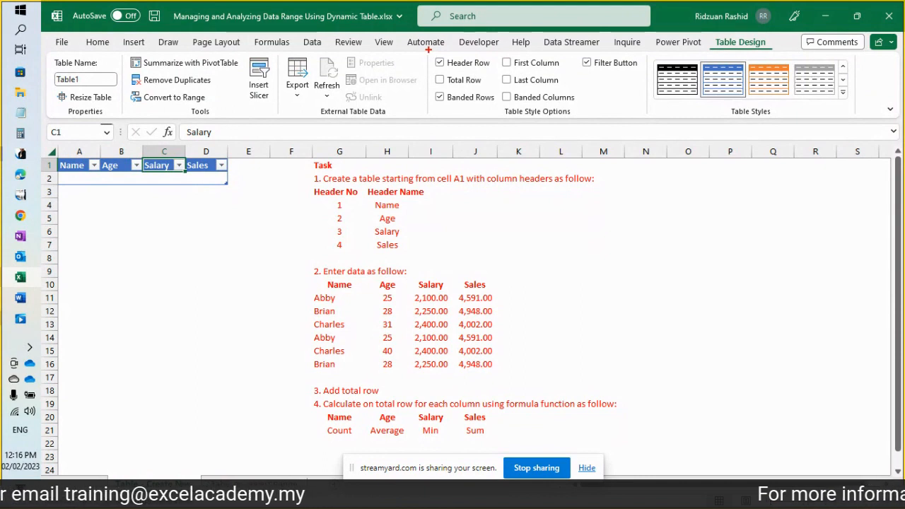
Step: Turn on banded columns for the table and select its first data cell, A2
mouse_move(427, 52)
mouse_down()
mouse_move(509, 97)
mouse_move(652, 127)
mouse_up()
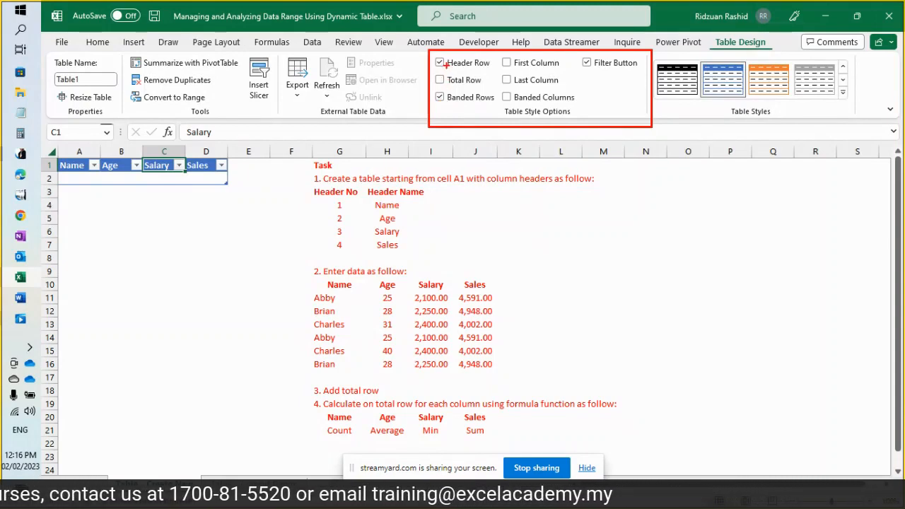
key(Escape)
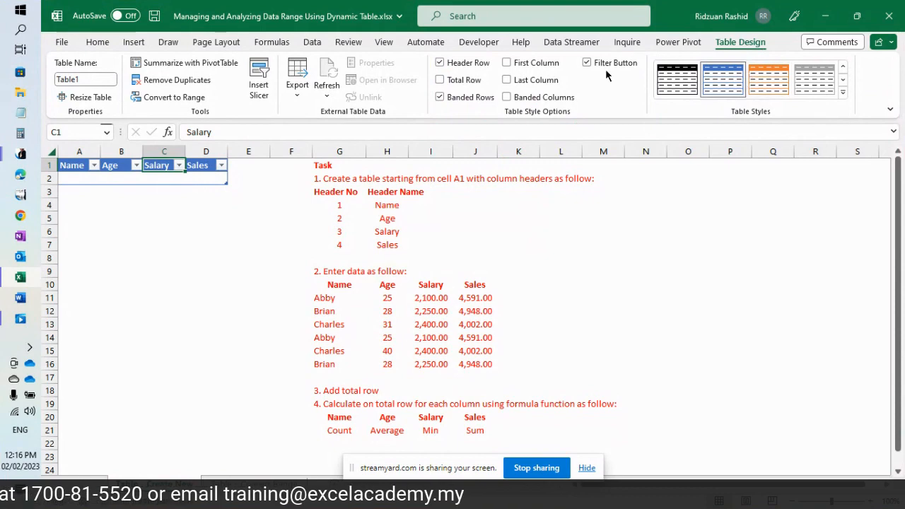
click(507, 98)
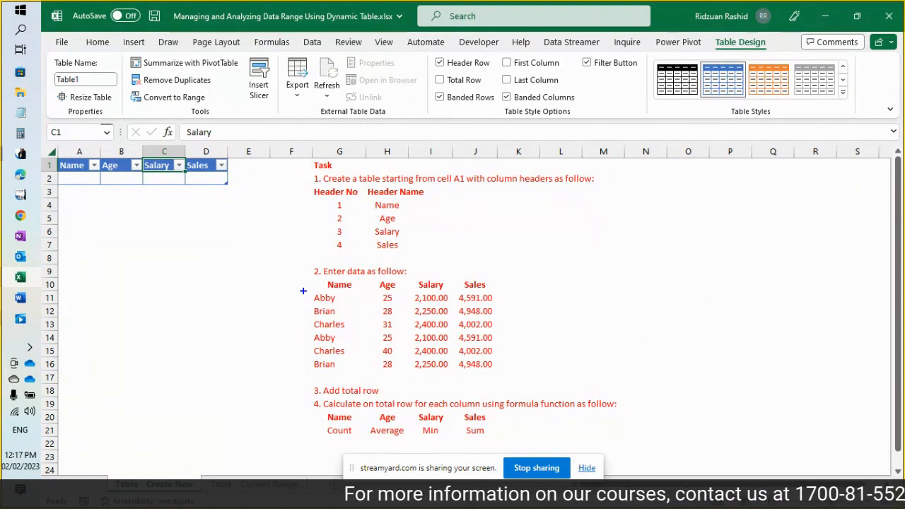
mouse_move(303, 289)
mouse_down()
mouse_move(396, 325)
mouse_move(497, 331)
mouse_move(501, 370)
mouse_up()
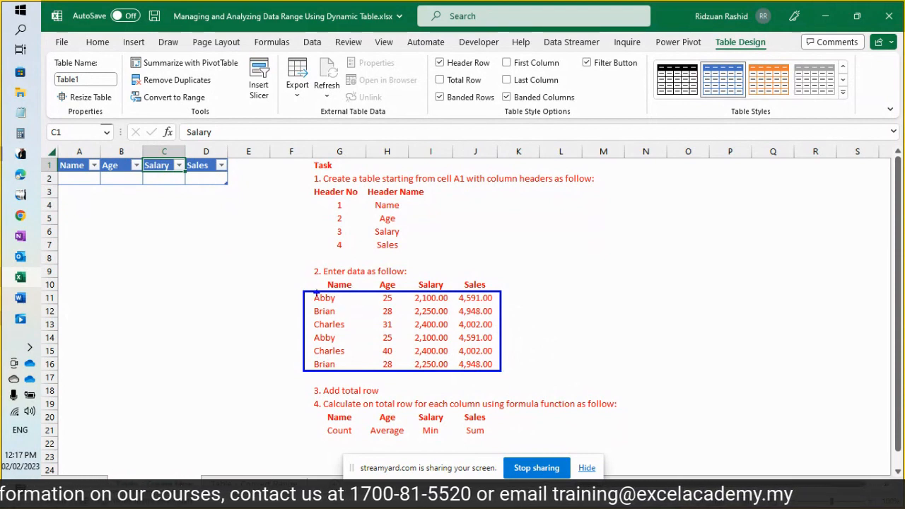
key(Escape)
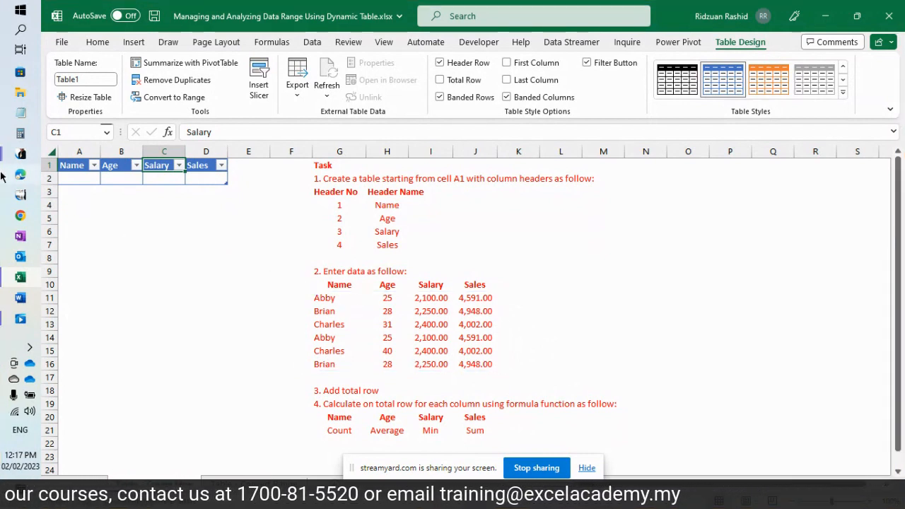
click(80, 178)
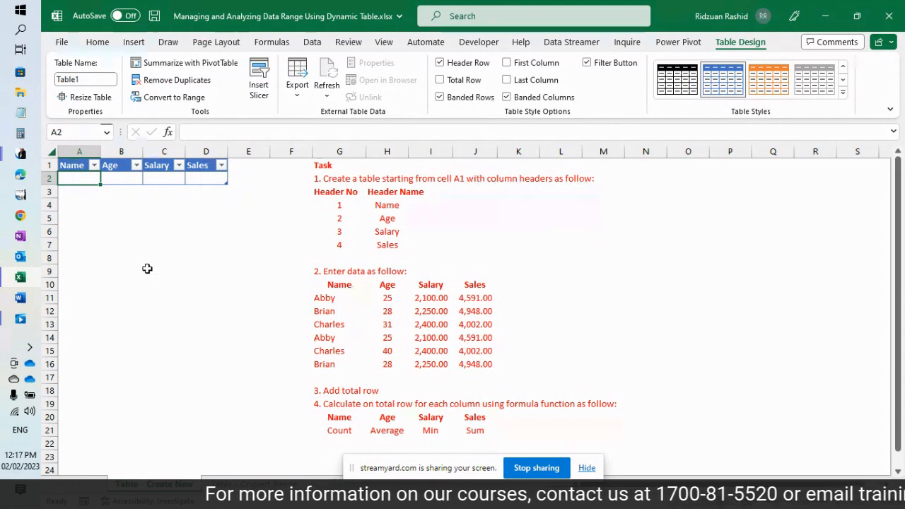
text(Aby)
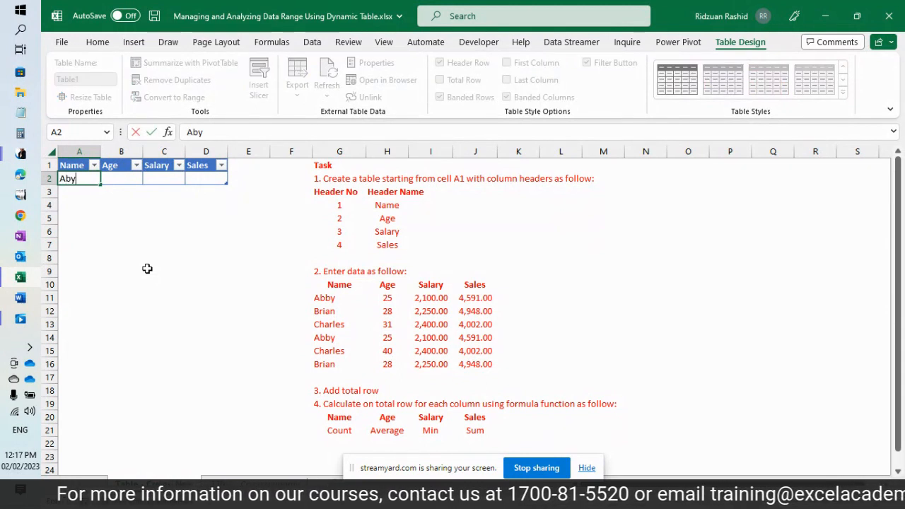
key(BackSpace)
text(by)
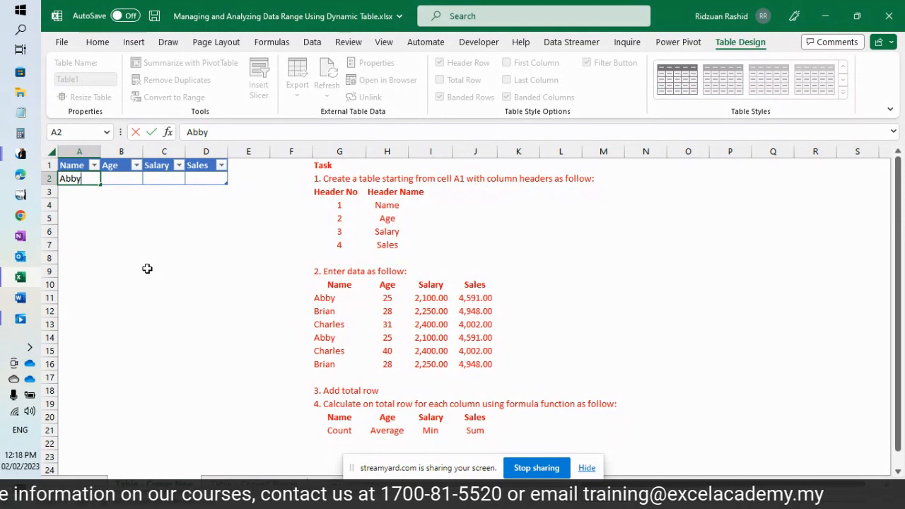
key(ctrl+Return)
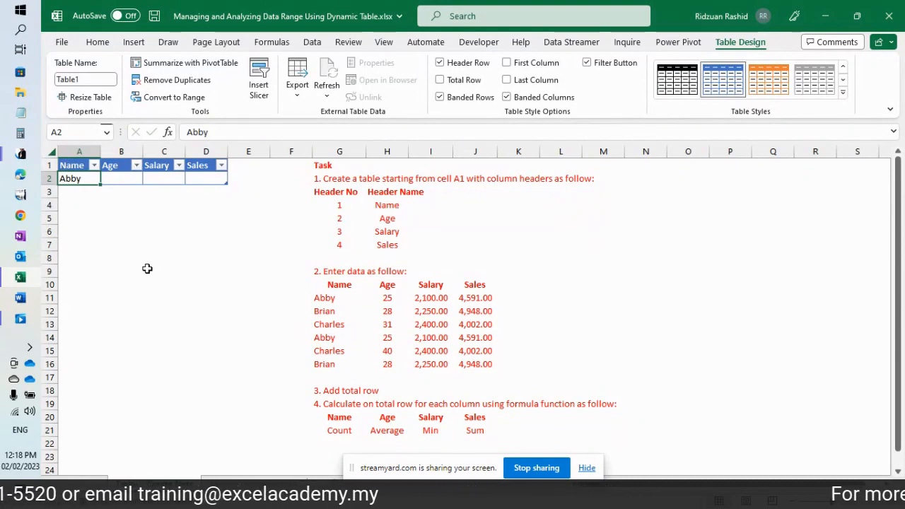
key(Delete)
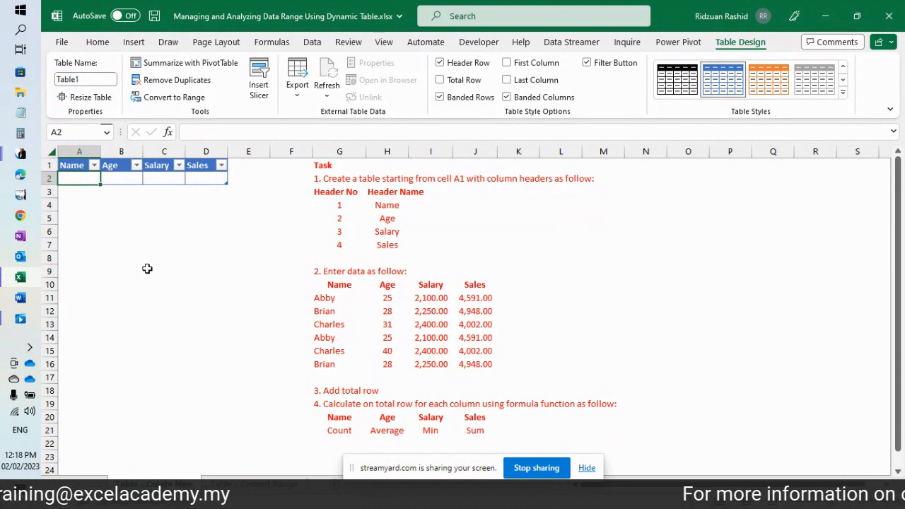
Step: Enter the first record from the task list in row 2 with its name, age 25, salary 2100 and sales 4591, and extend the table by a row
text(Abby)
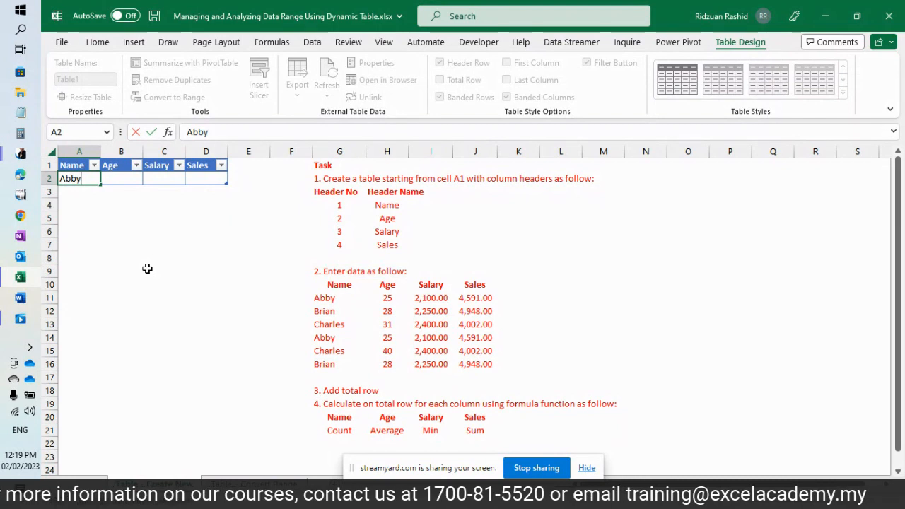
key(Tab)
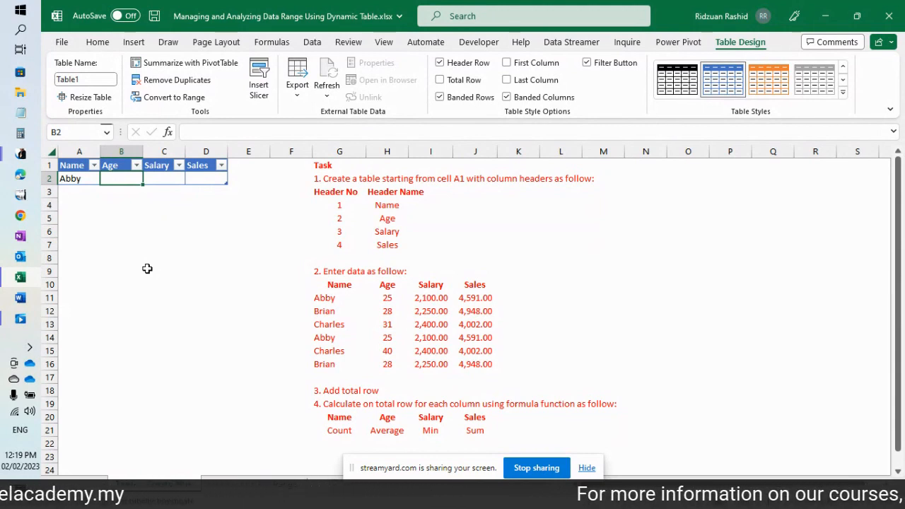
text(25)
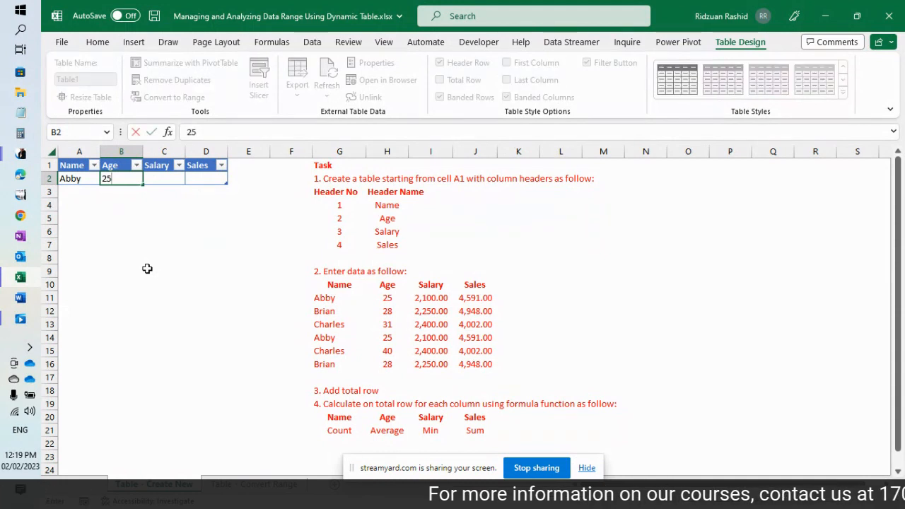
key(Tab)
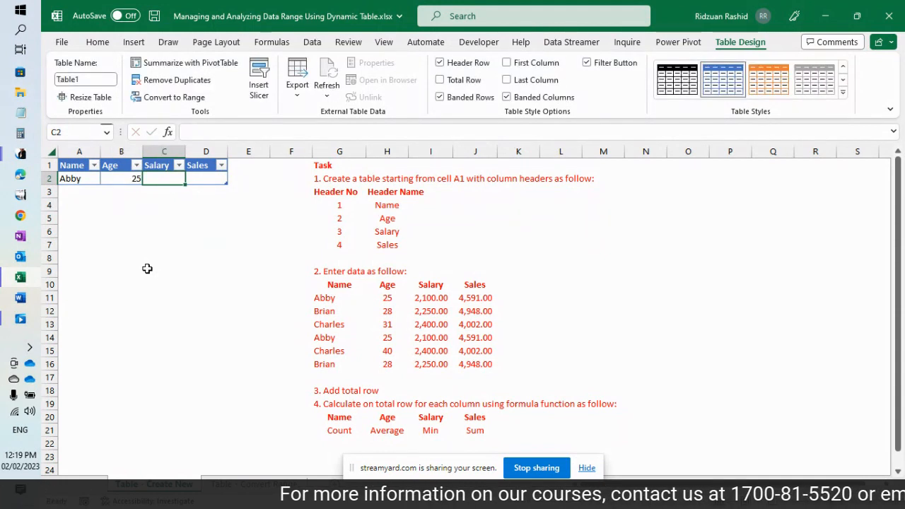
text(2100)
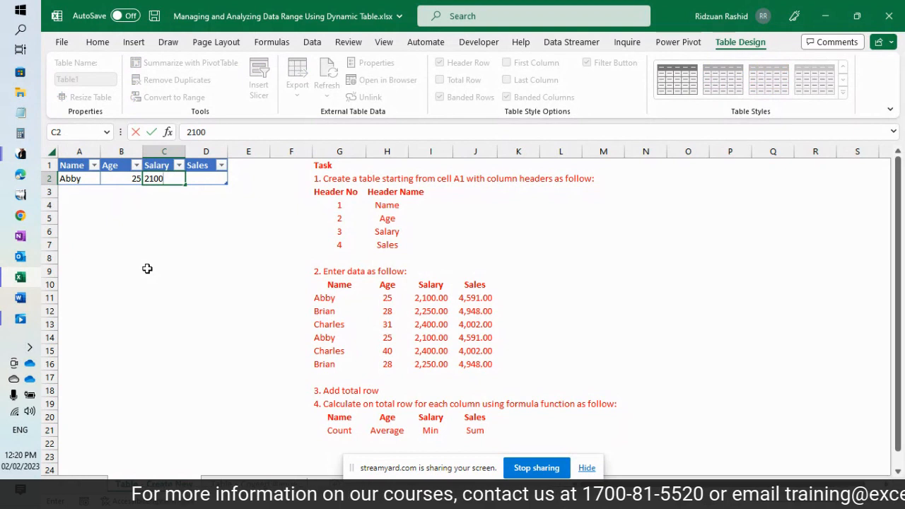
key(Tab)
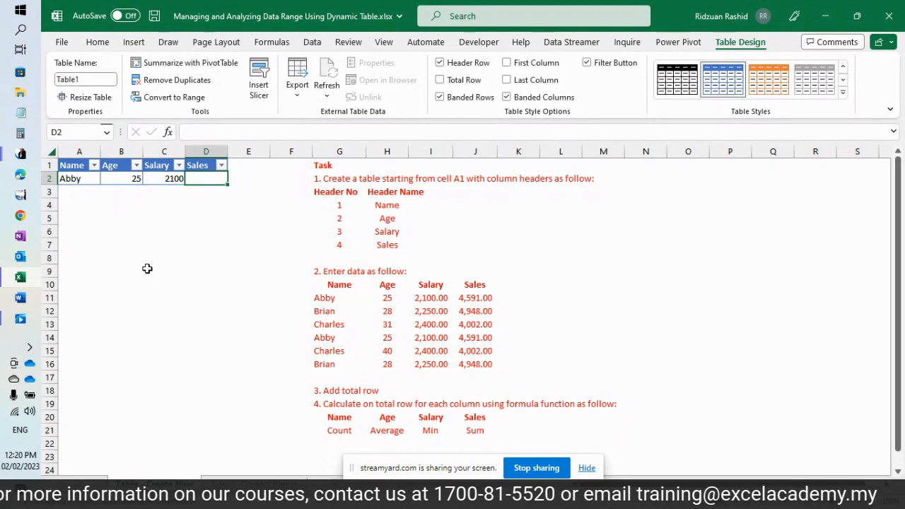
text(4591)
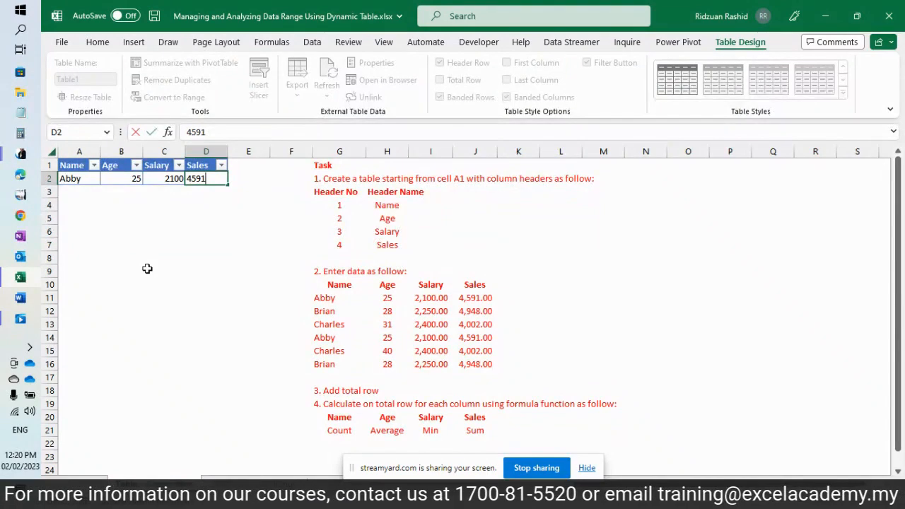
key(Tab)
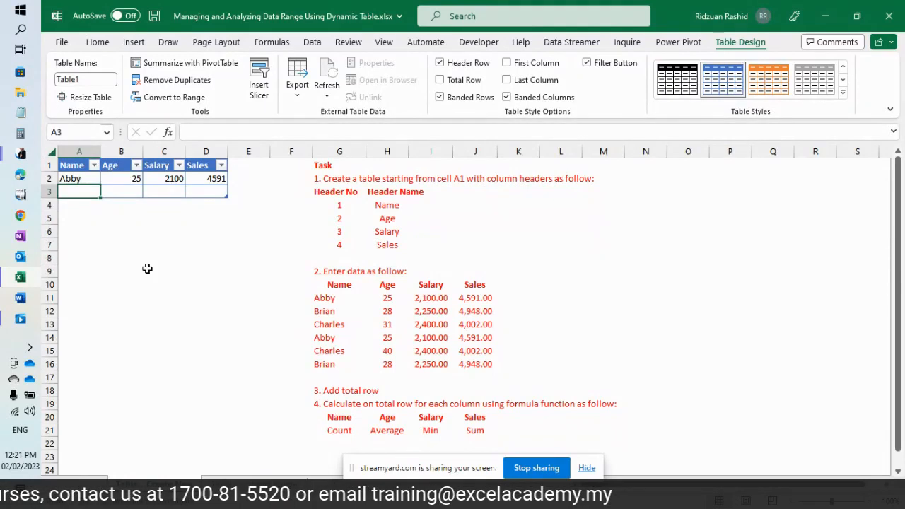
Step: Enter the second record from the task list in row 3 with its name, age 28, salary 2250 and sales 4948
text(Brian)
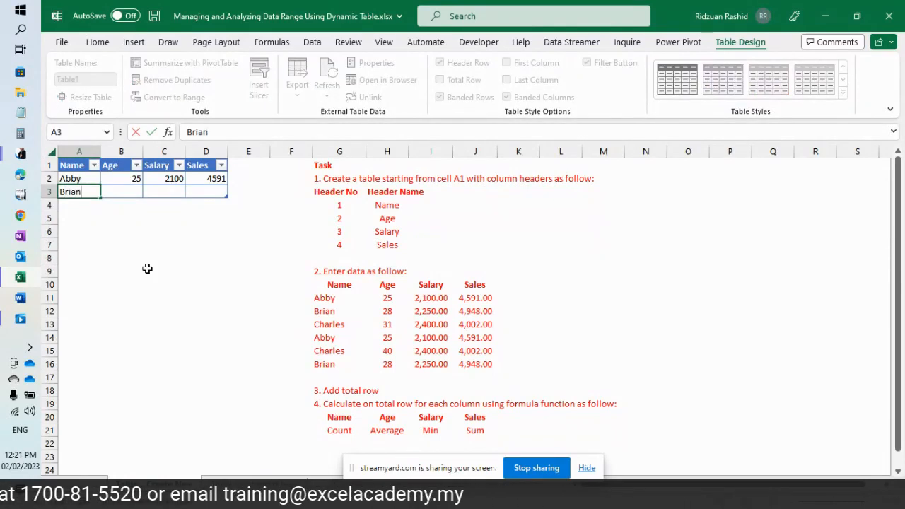
key(Tab)
text(28)
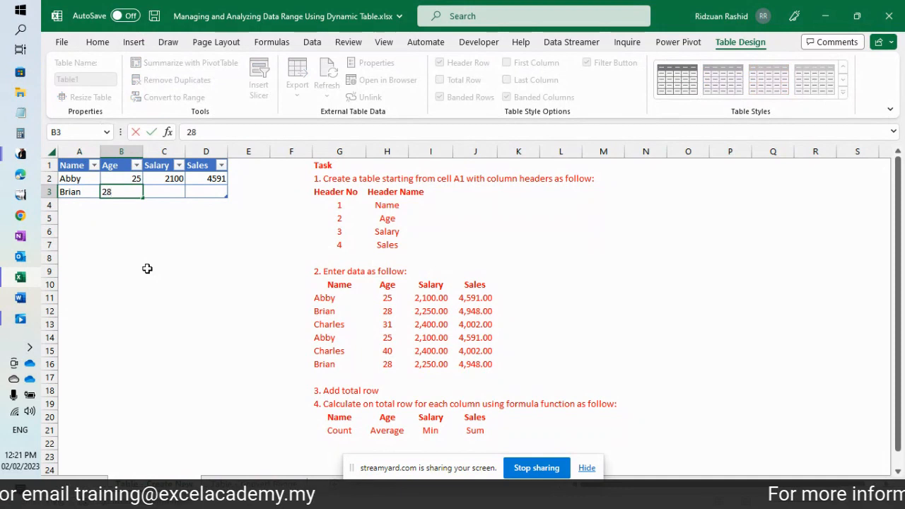
key(Tab)
text(2250)
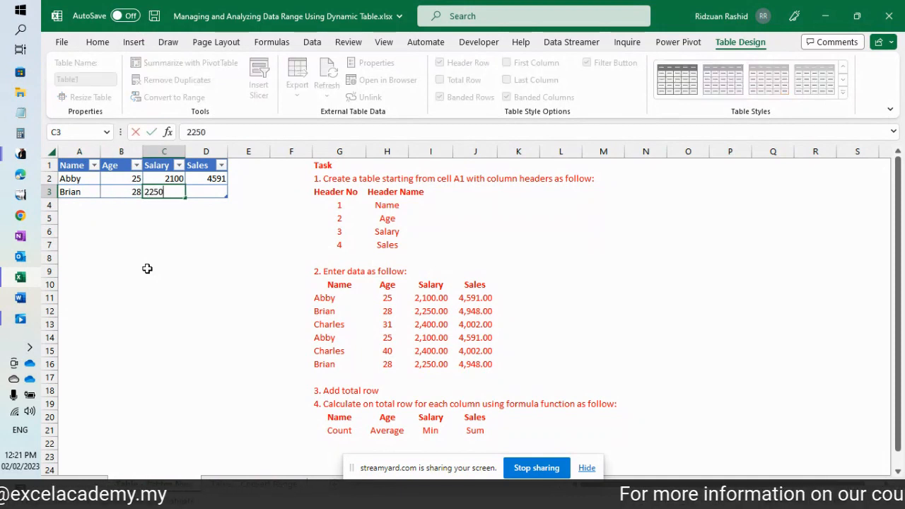
key(Tab)
text(4948)
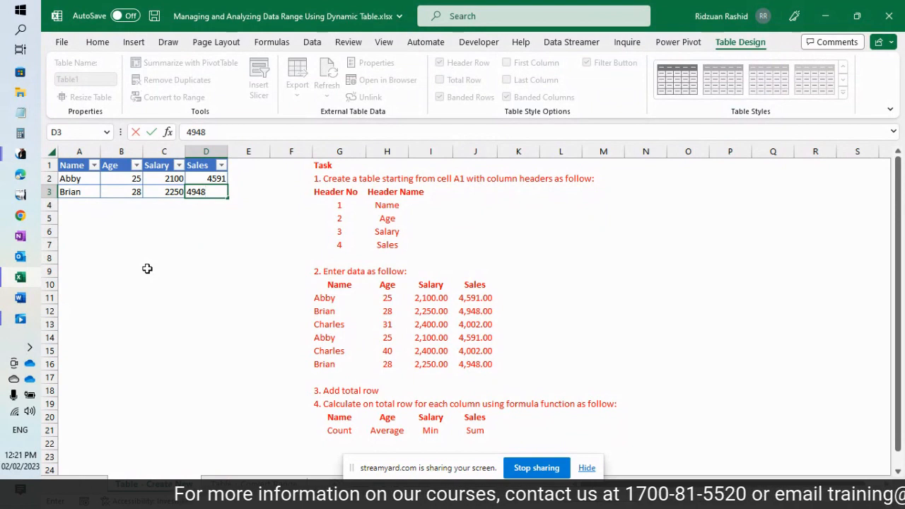
key(ctrl+Return)
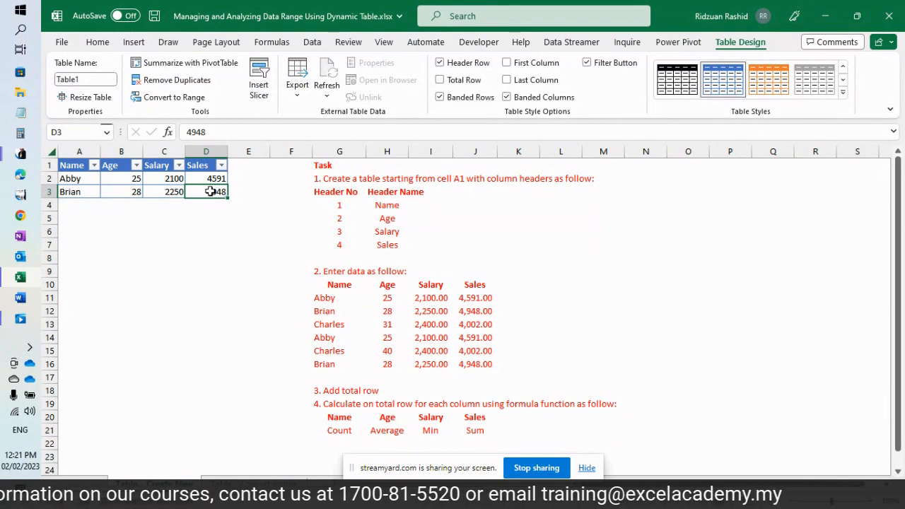
Step: Select various cells inside and outside the table to check when the table design tools are available
key(Return)
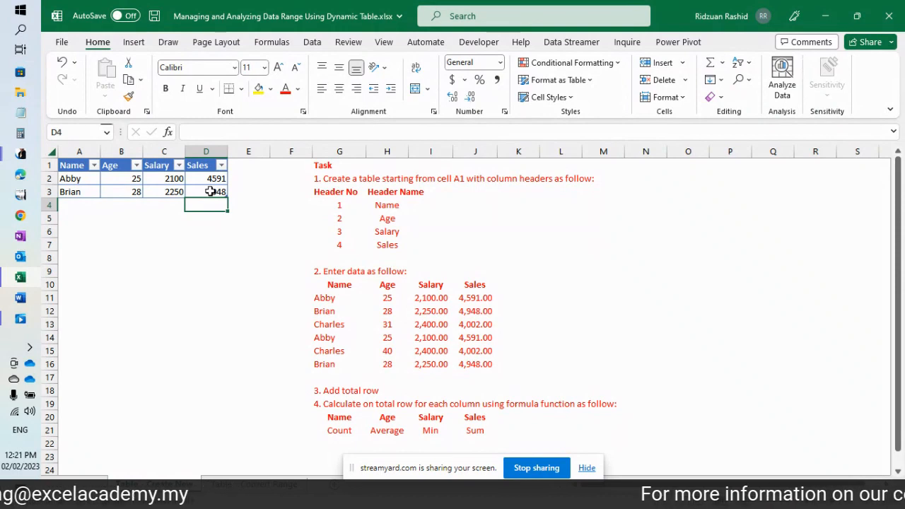
click(210, 191)
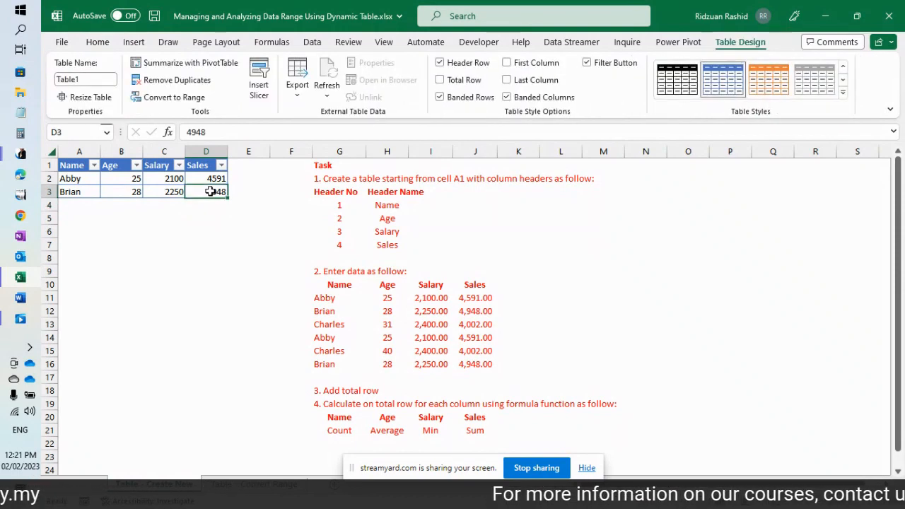
click(158, 179)
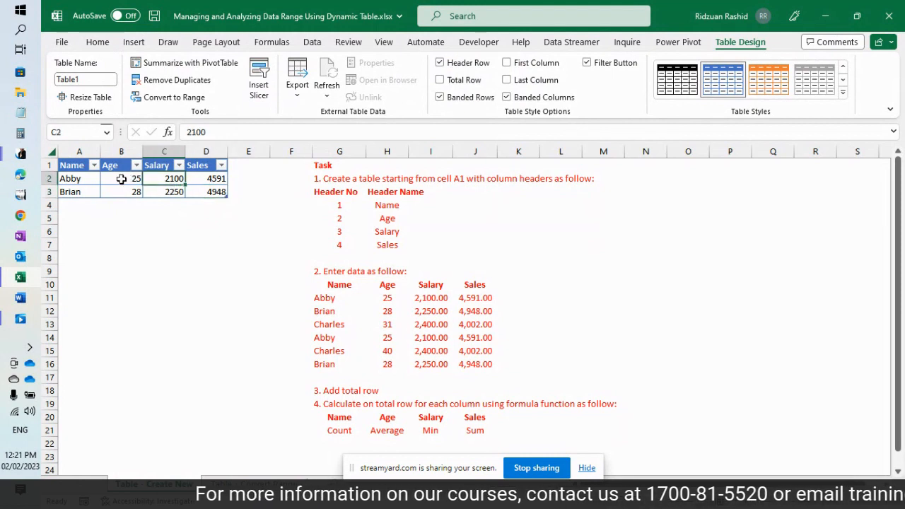
click(125, 178)
click(88, 177)
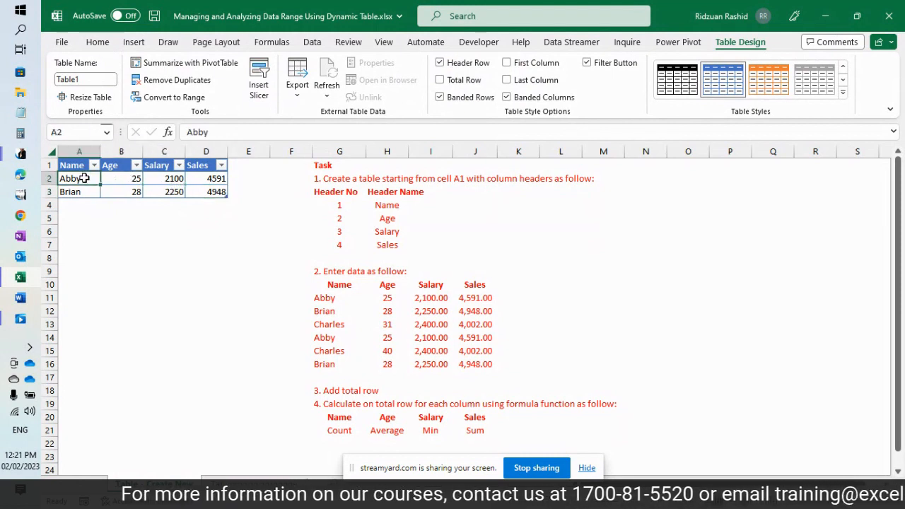
click(197, 180)
click(154, 167)
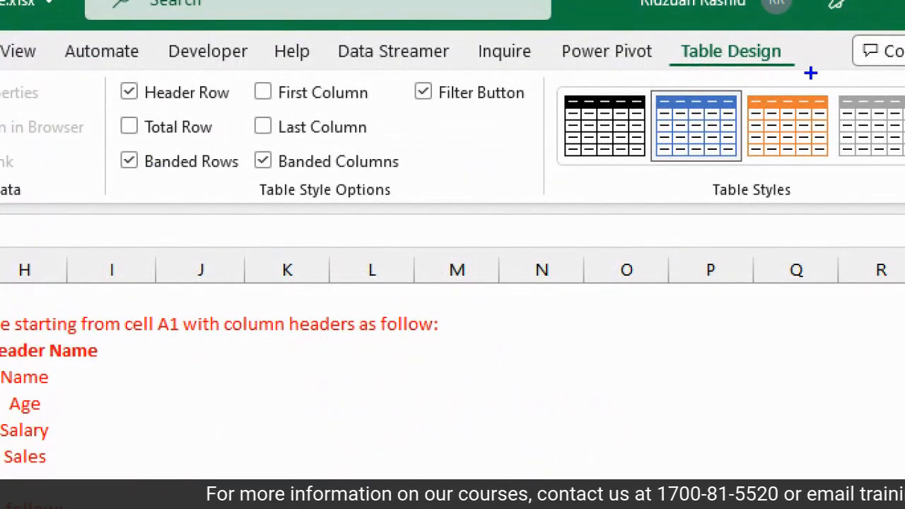
mouse_move(810, 73)
mouse_down()
mouse_move(640, 43)
mouse_move(638, 28)
mouse_move(664, 34)
mouse_up()
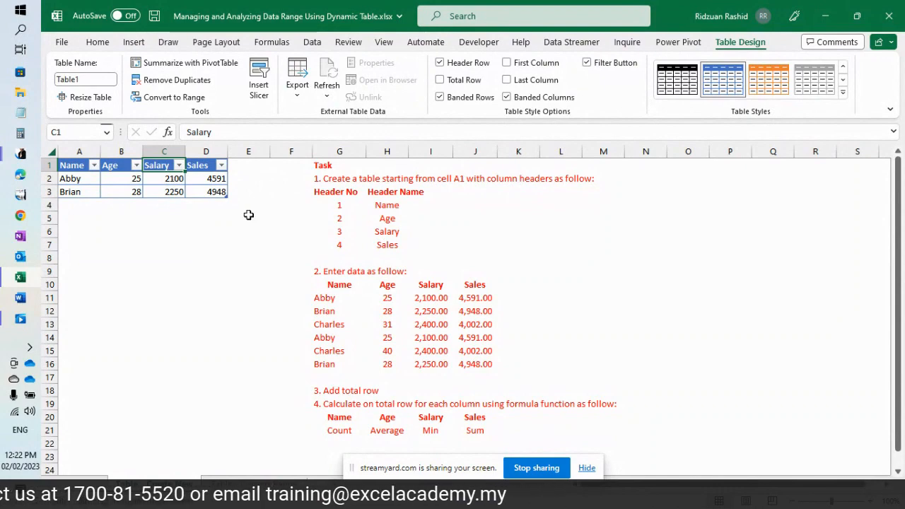
click(247, 216)
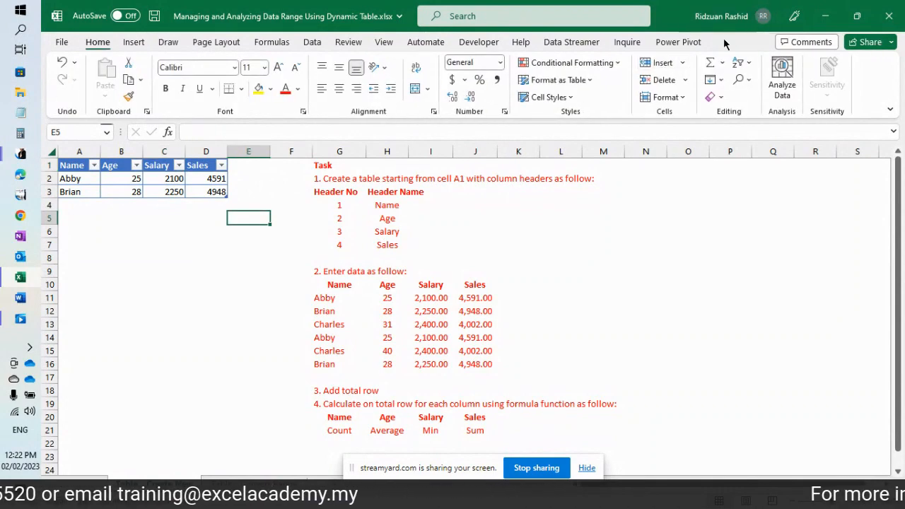
Step: Add a total row to the table and view the summary functions offered for its Sales total
click(144, 182)
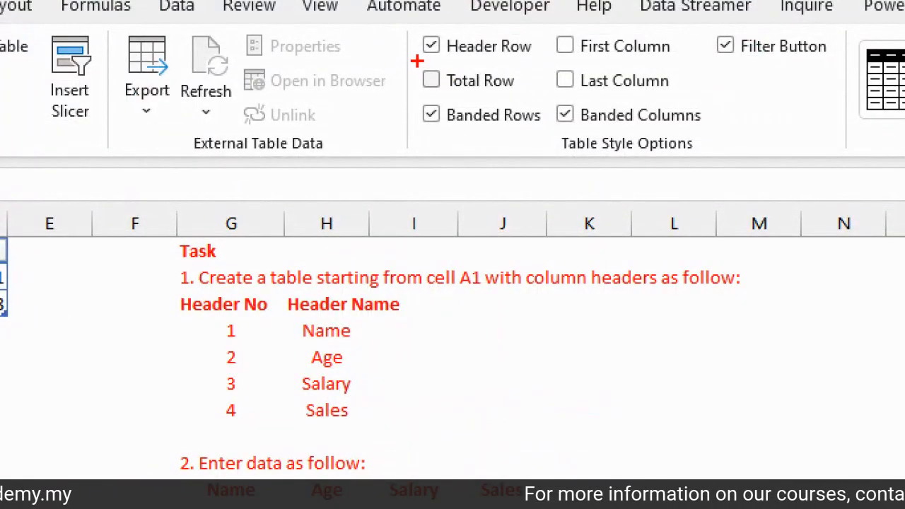
drag(415, 61, 528, 96)
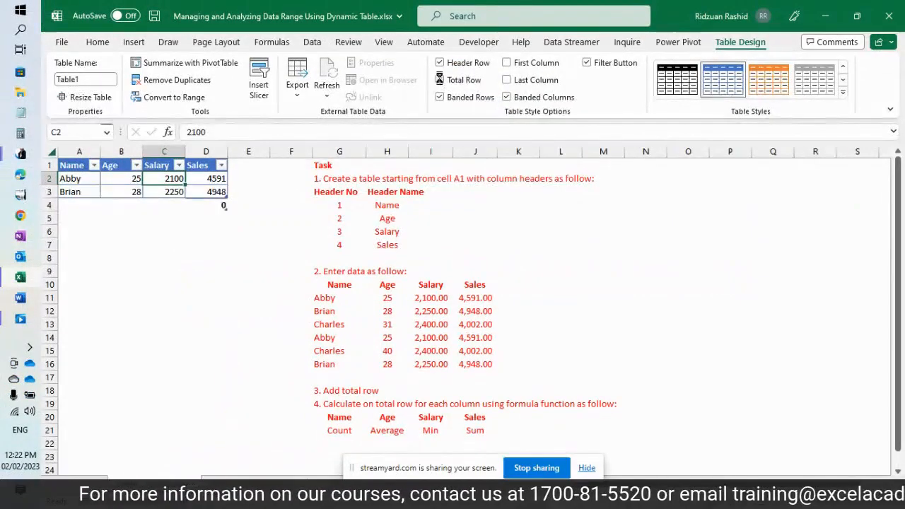
click(439, 80)
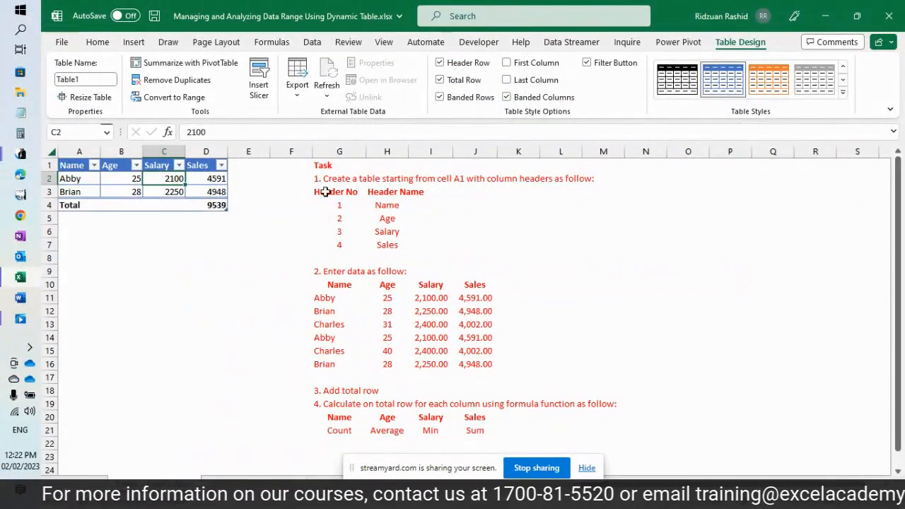
click(216, 206)
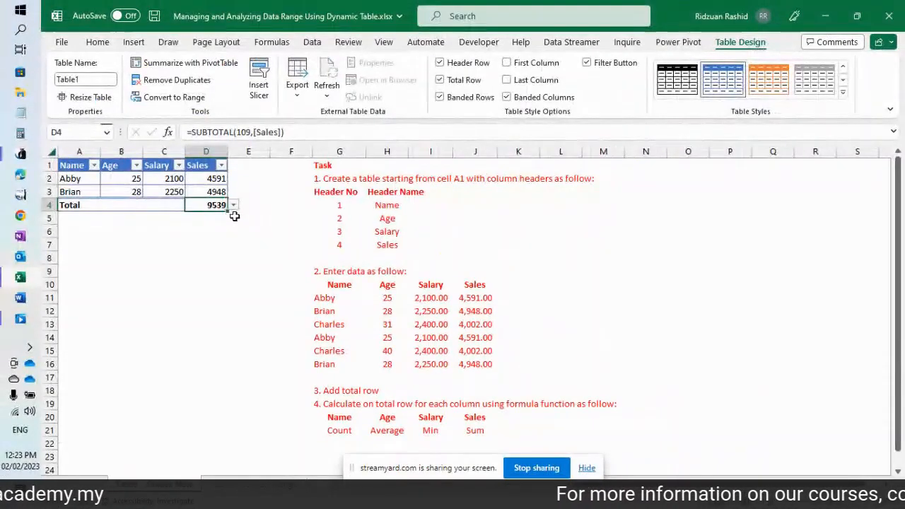
click(232, 205)
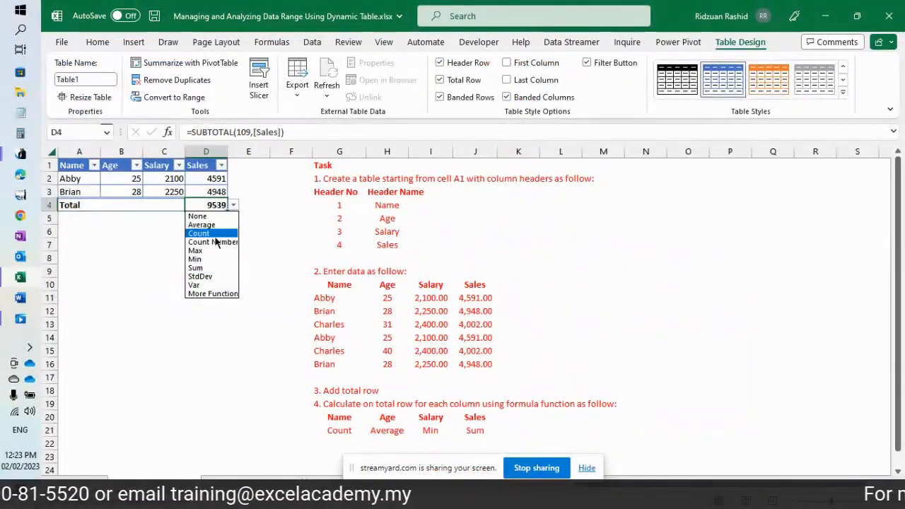
click(164, 206)
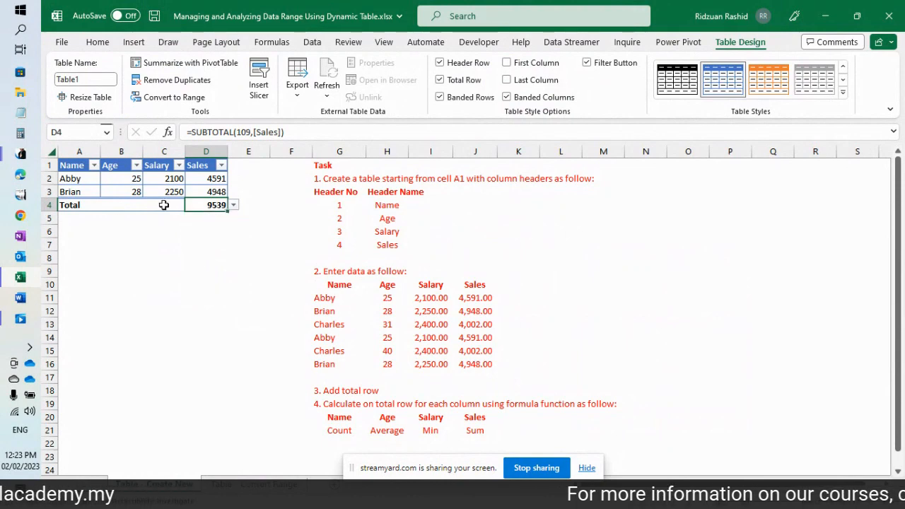
Step: Set the total row to calculate the Sum of the Salary column and the Average of the Age column
click(164, 205)
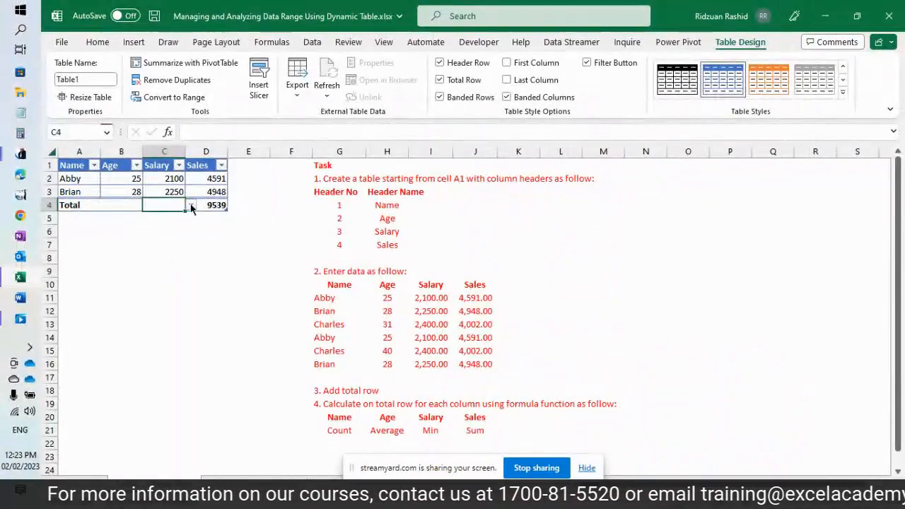
click(193, 205)
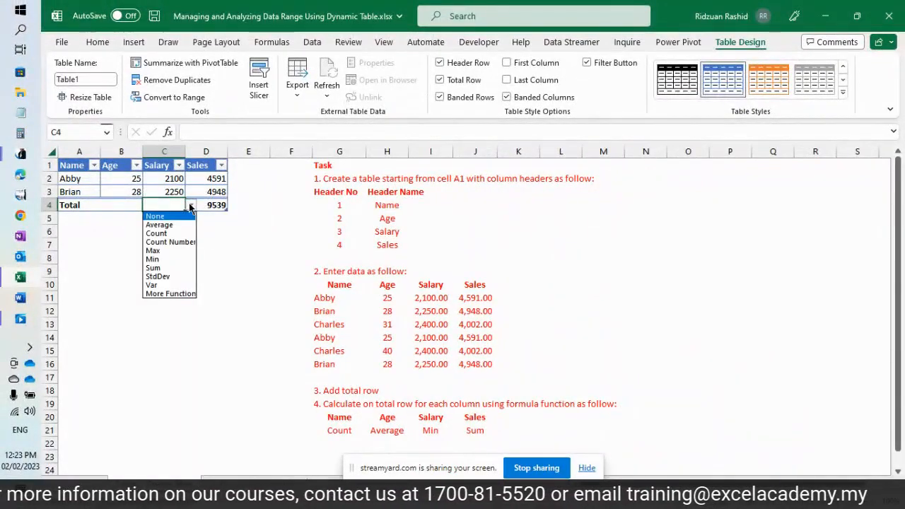
click(170, 268)
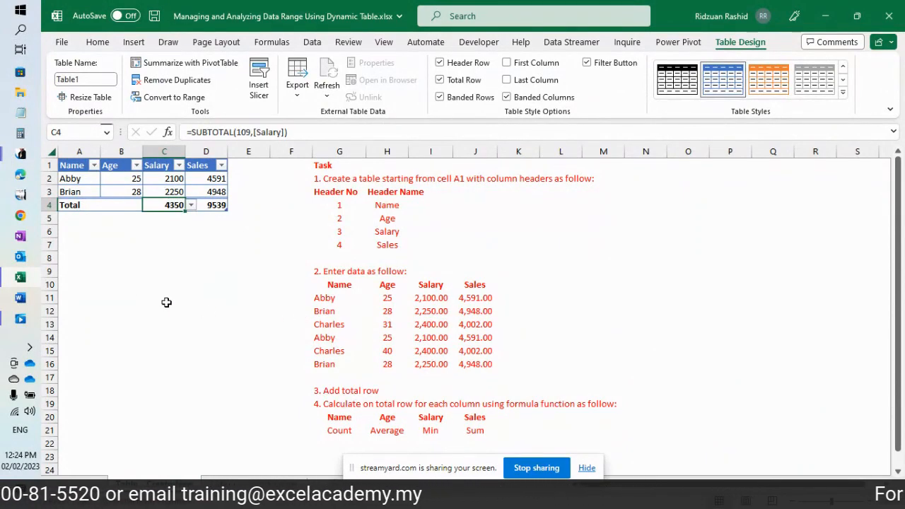
click(125, 204)
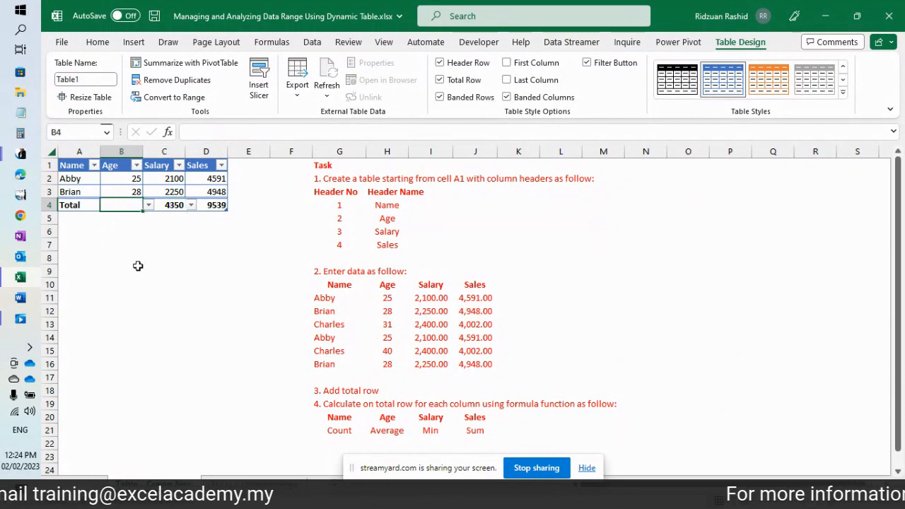
click(149, 206)
click(120, 225)
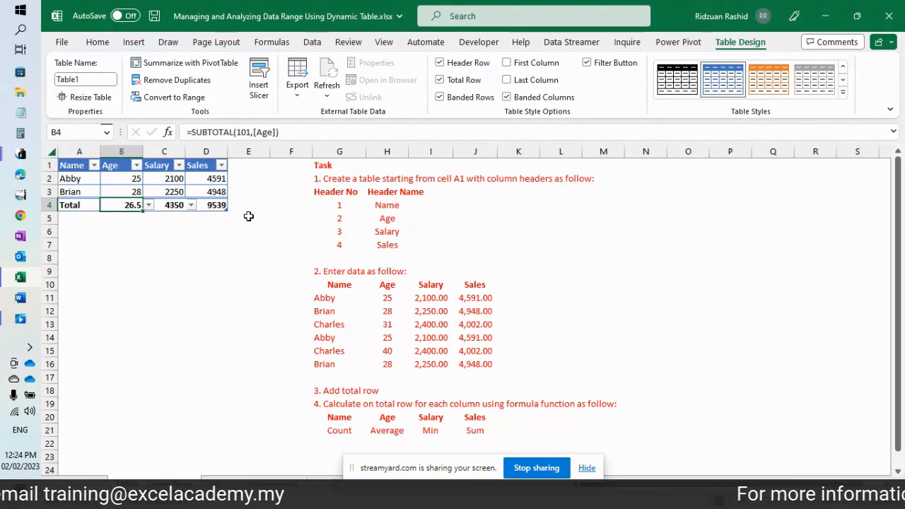
Step: Add a table row below the second record and enter the third record from the task list with its name, age 31, salary 2400 and sales 4002
click(215, 191)
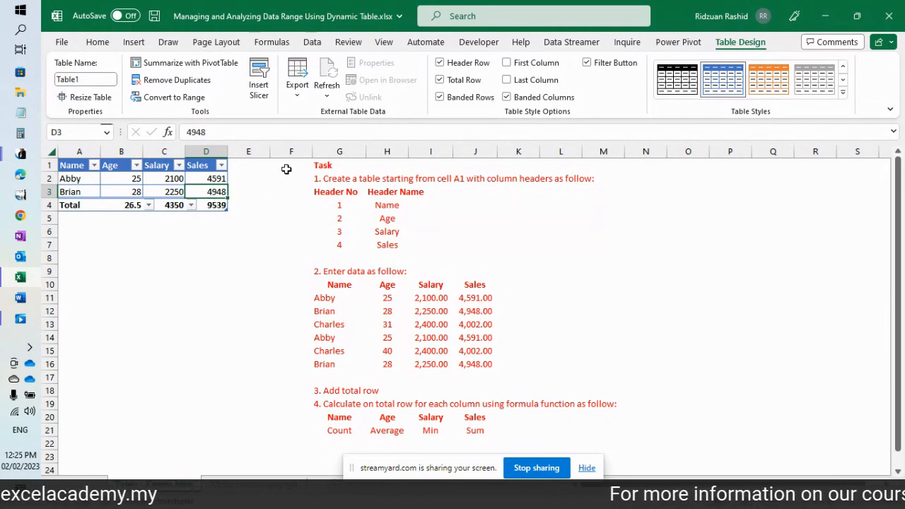
key(Tab)
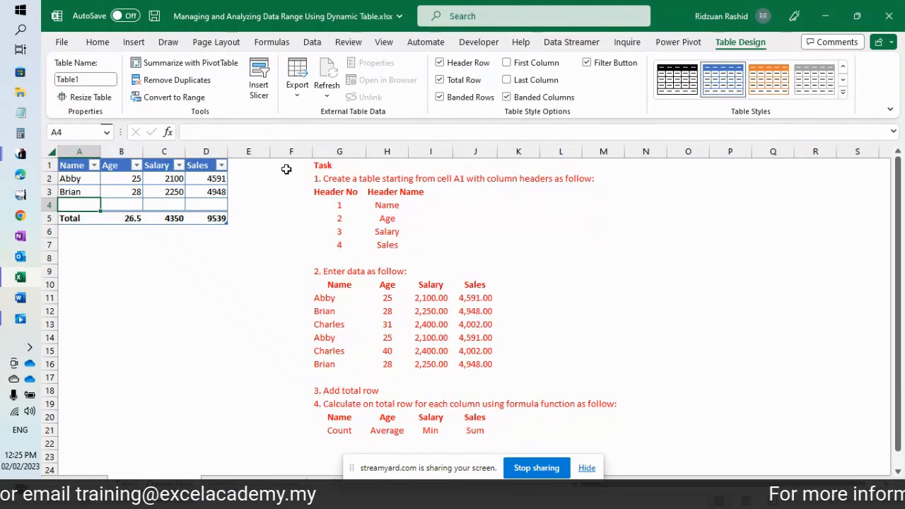
text(C)
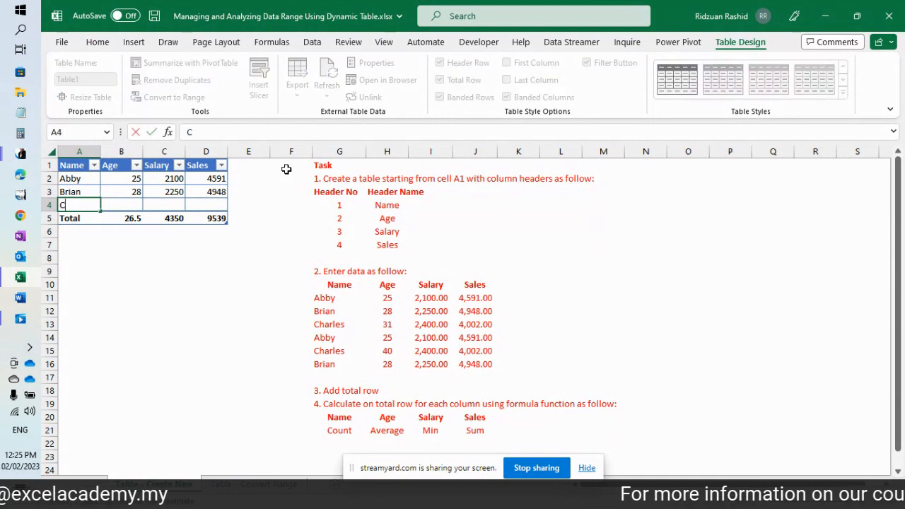
text(harles)
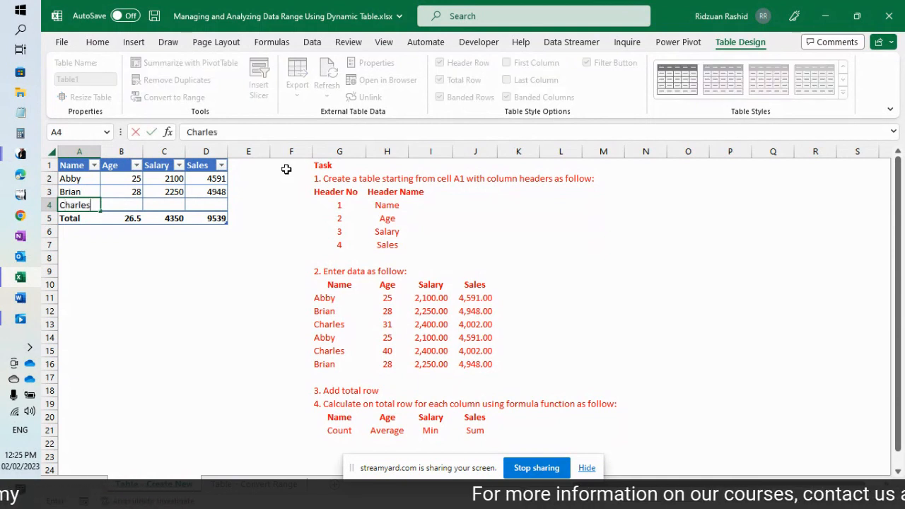
key(Tab)
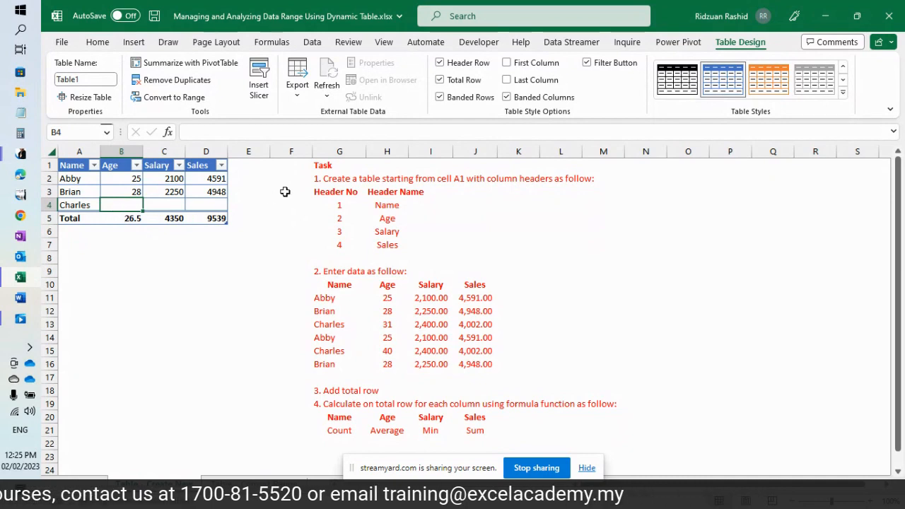
text(31)
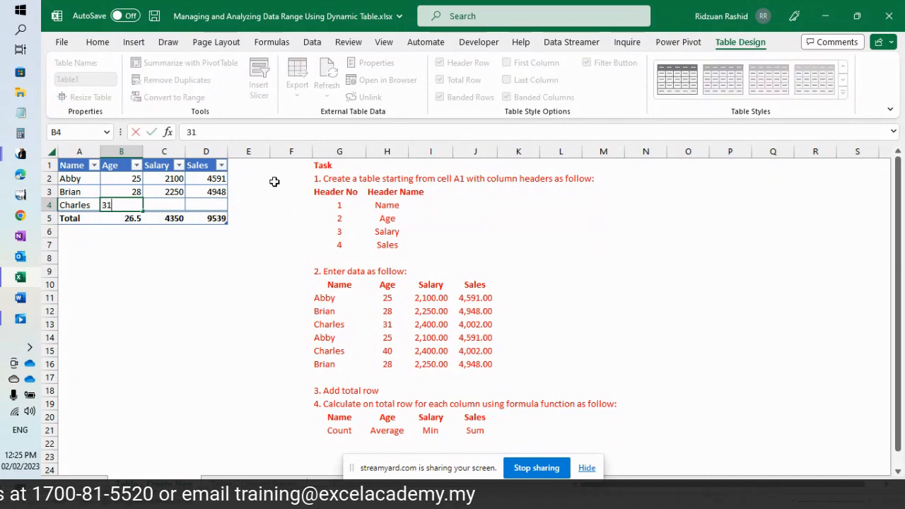
key(Tab)
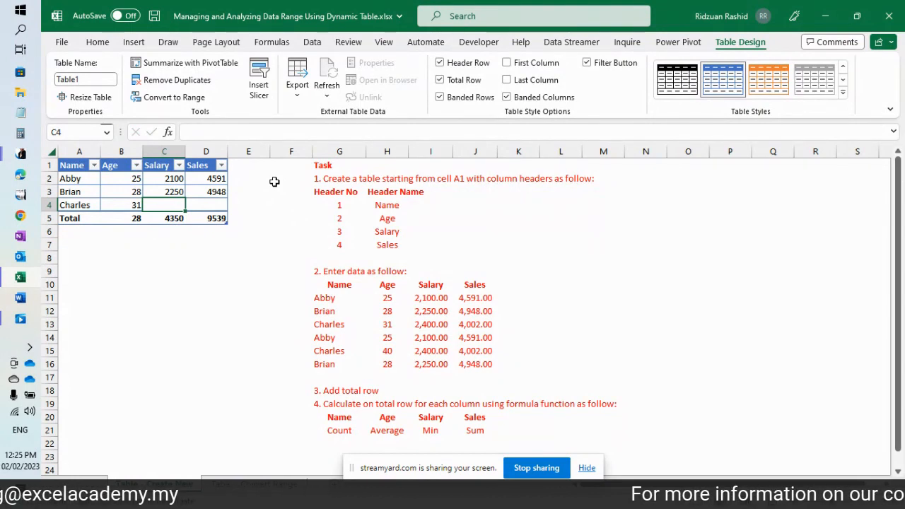
text(2400)
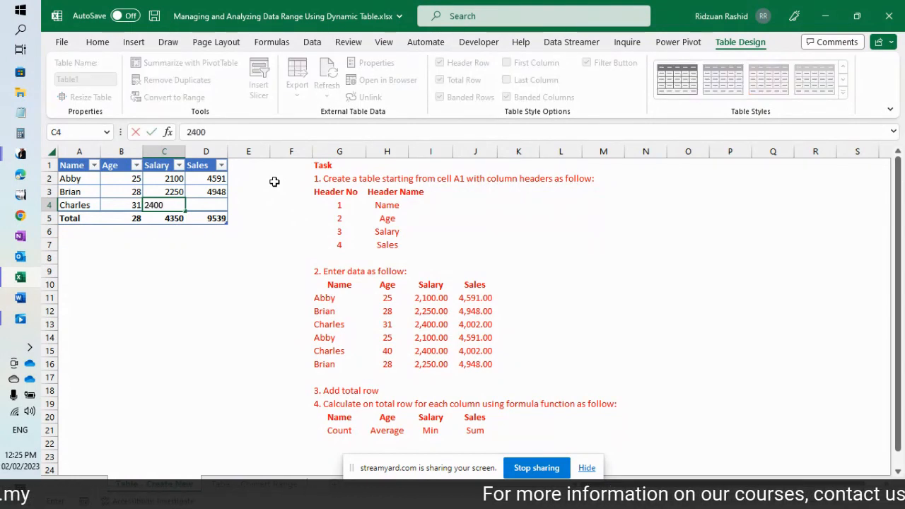
key(Tab)
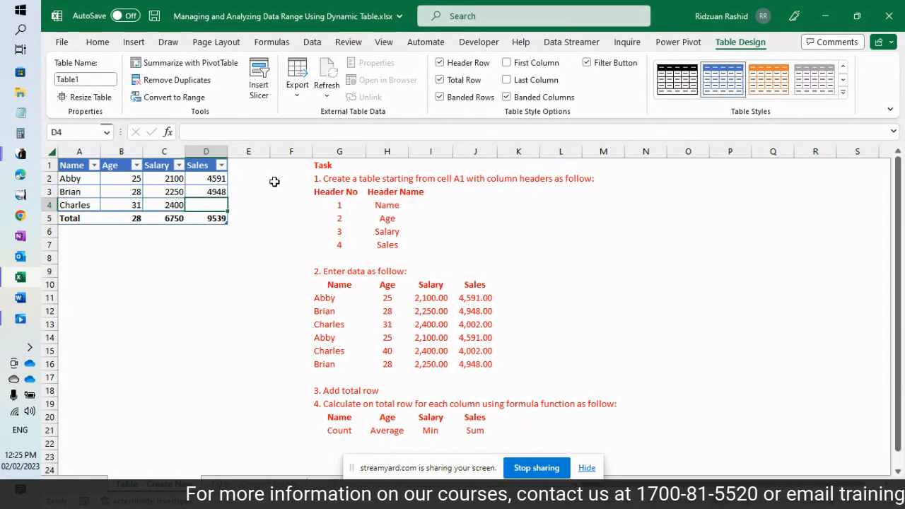
text(4002)
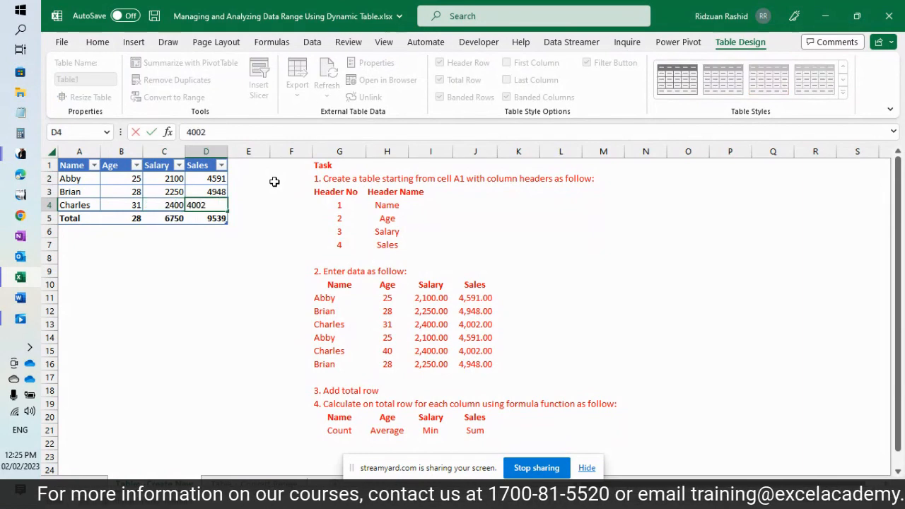
key(ctrl+Return)
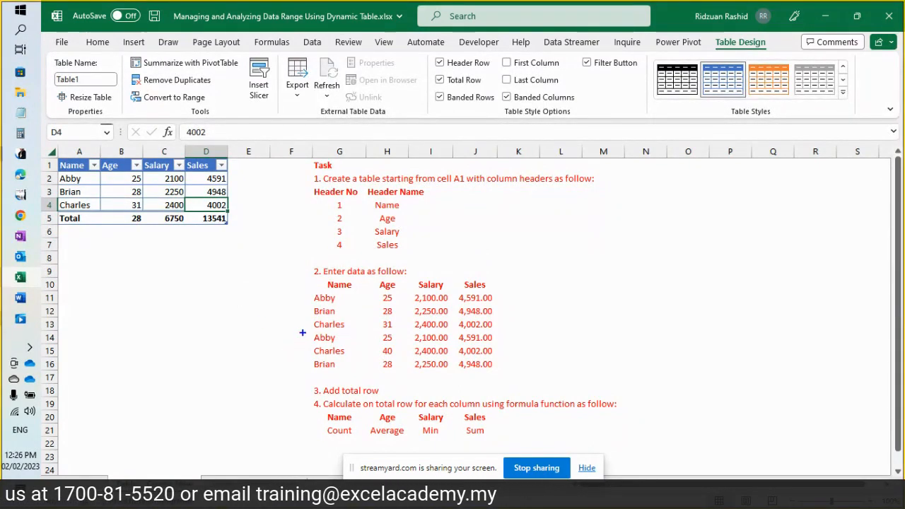
drag(306, 330, 498, 346)
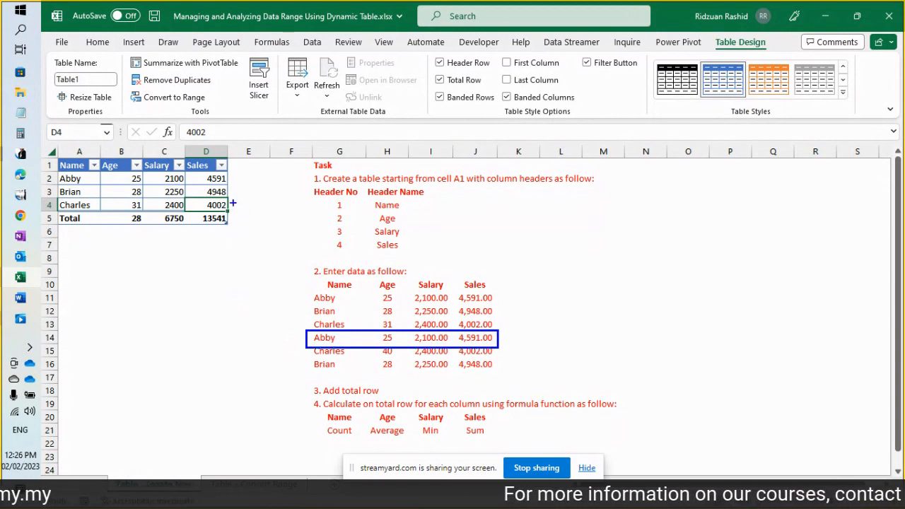
drag(233, 203, 309, 327)
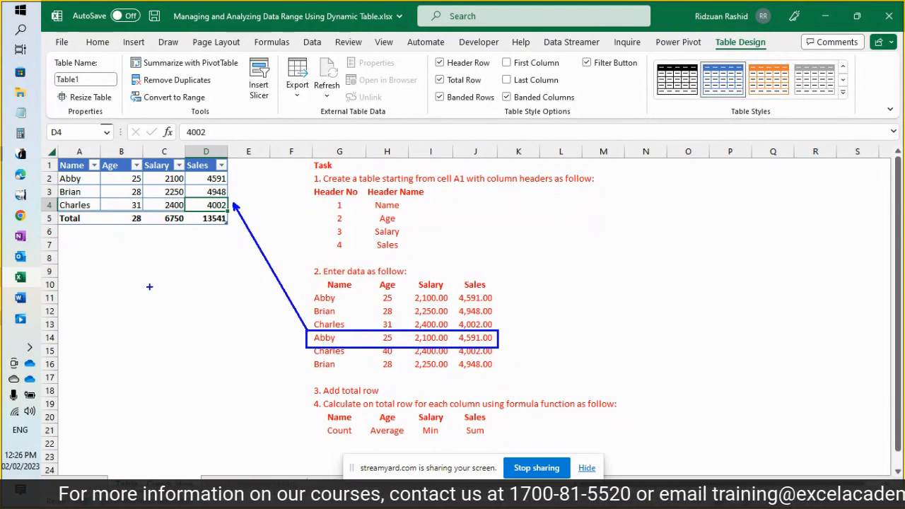
key(Escape)
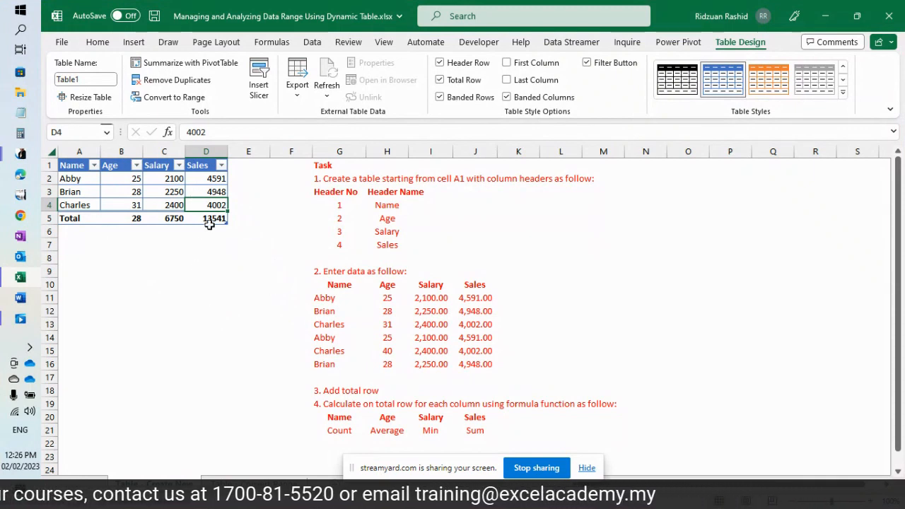
Step: Select cells in the third record's row and view the options for inserting table rows
click(75, 205)
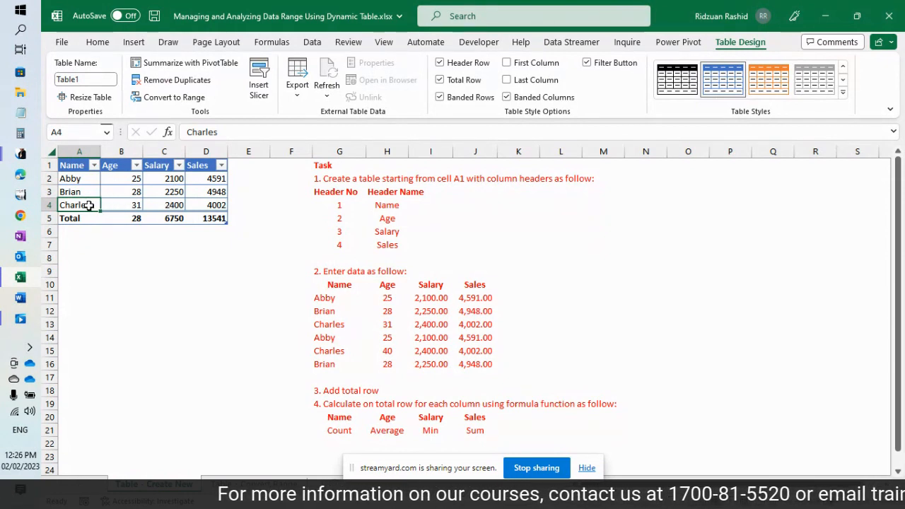
click(177, 205)
click(201, 205)
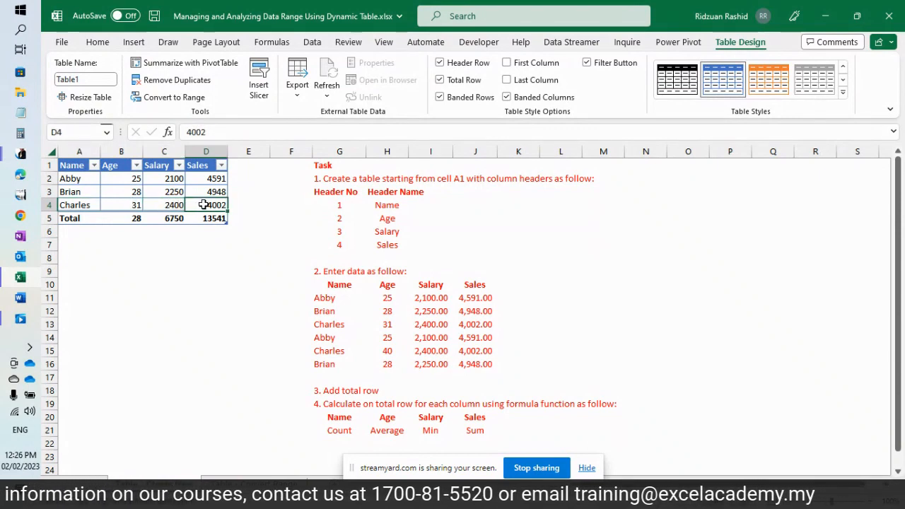
click(166, 205)
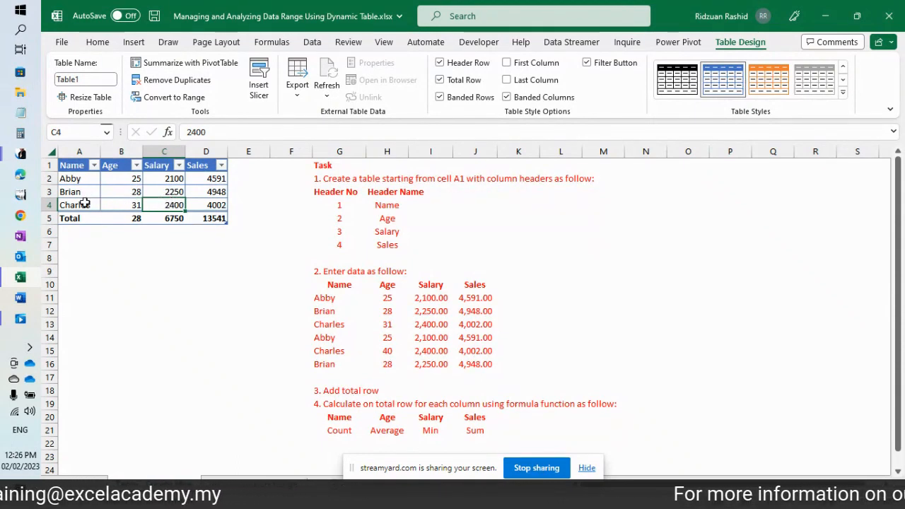
right_click(171, 206)
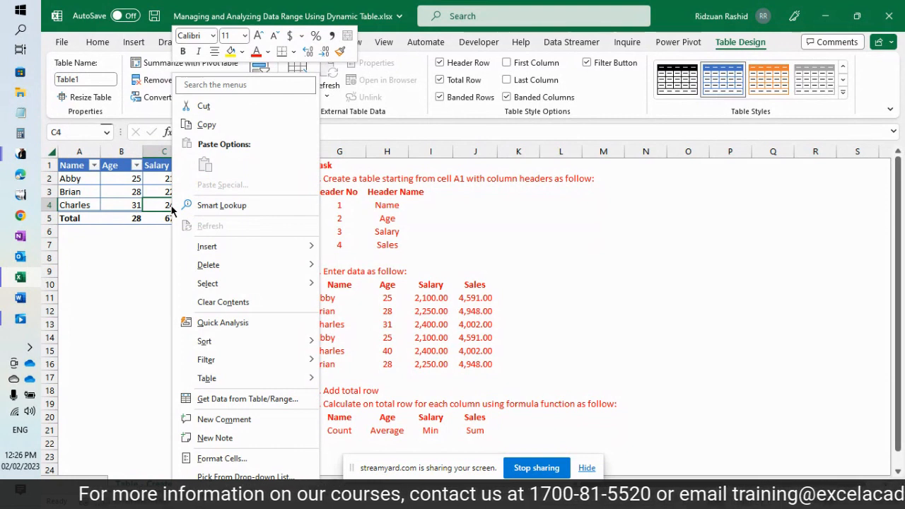
mouse_move(219, 246)
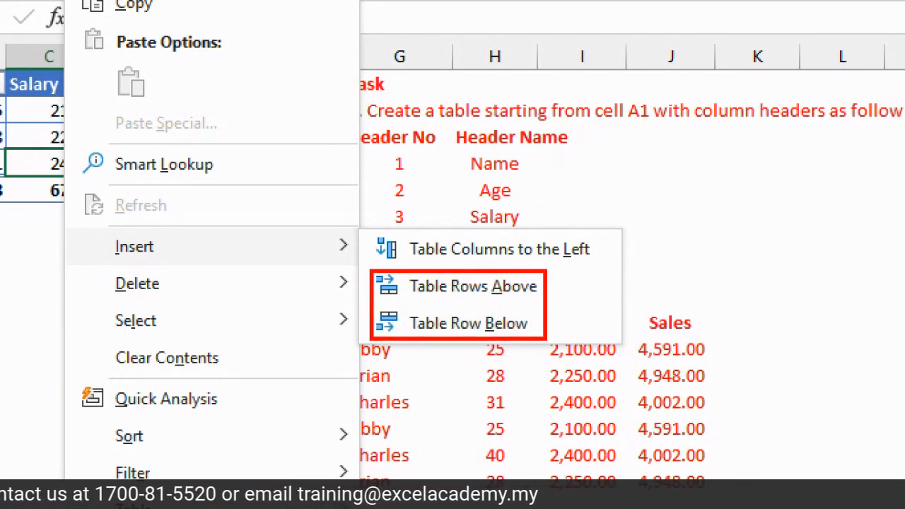
key(Escape)
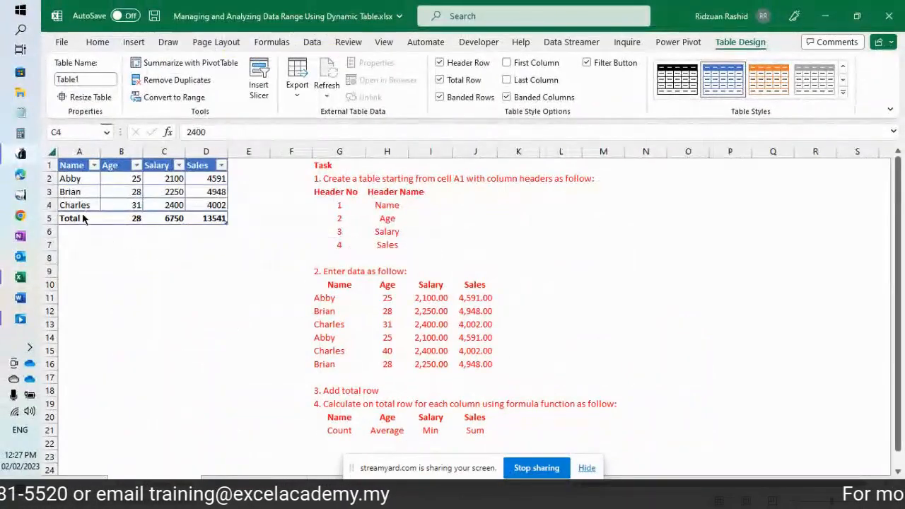
Step: Insert a blank table row above the third record in row 4
click(167, 205)
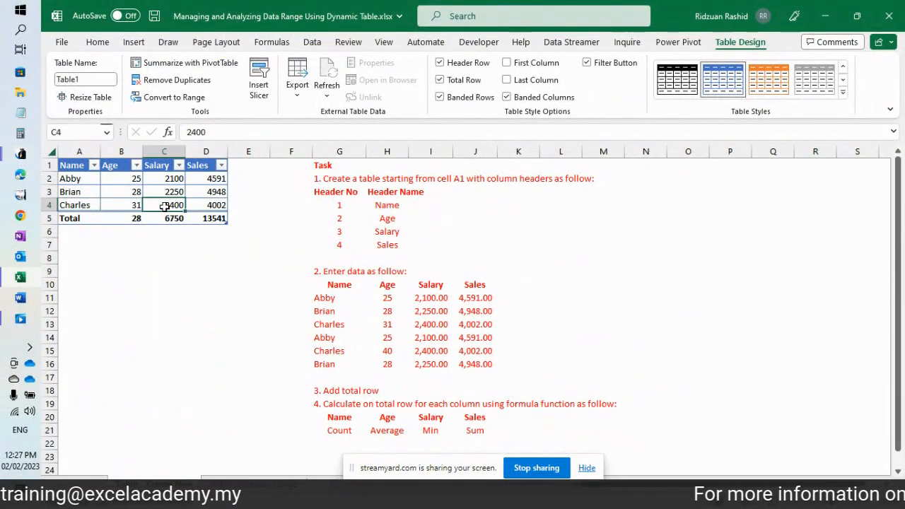
right_click(170, 206)
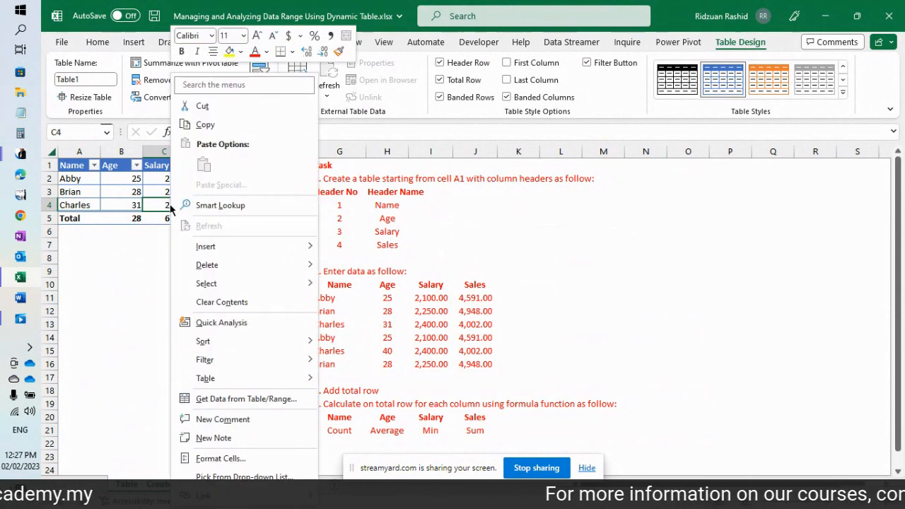
mouse_move(266, 249)
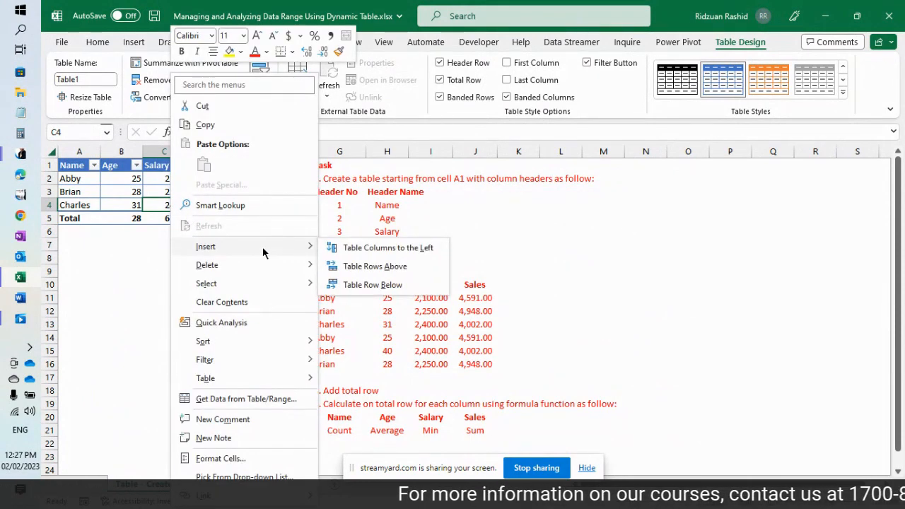
click(386, 269)
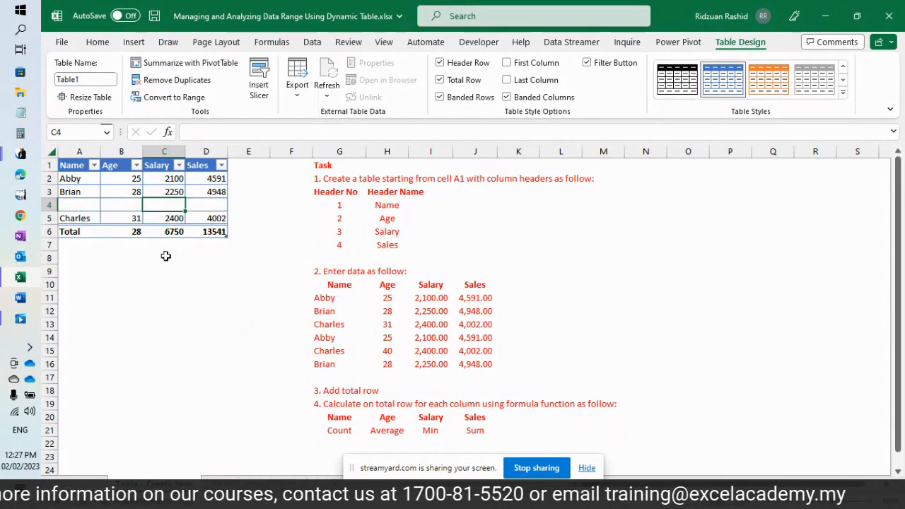
Step: Fill the blank row 4 with the task list's fourth record: its name, age 25, salary 2100 and sales 4591
click(77, 203)
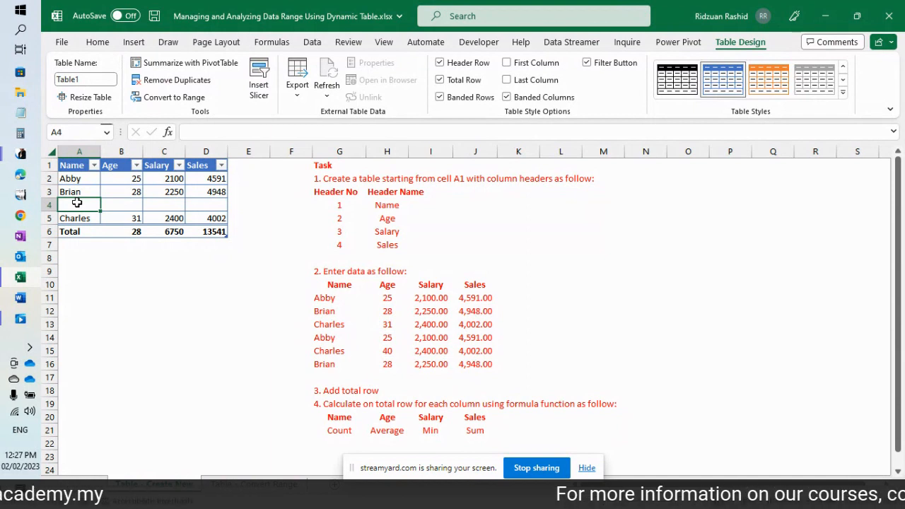
text(Abby)
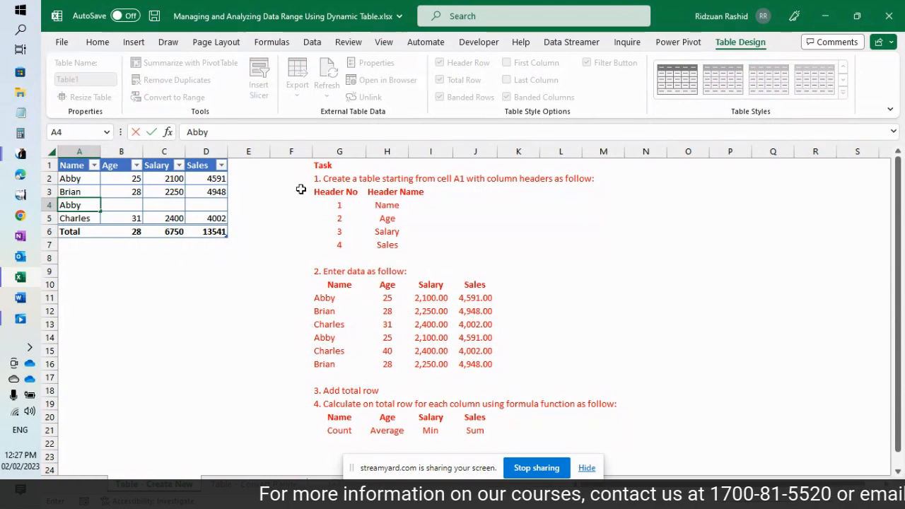
key(Tab)
text(25)
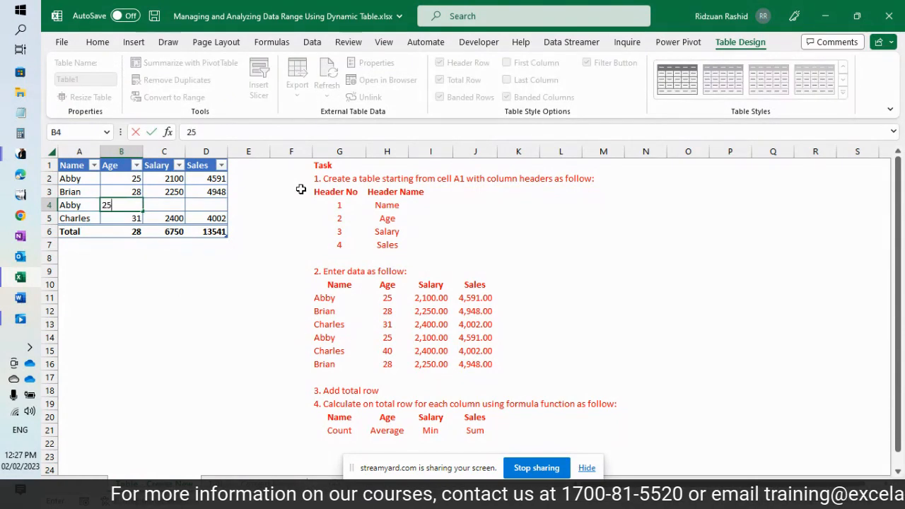
key(Tab)
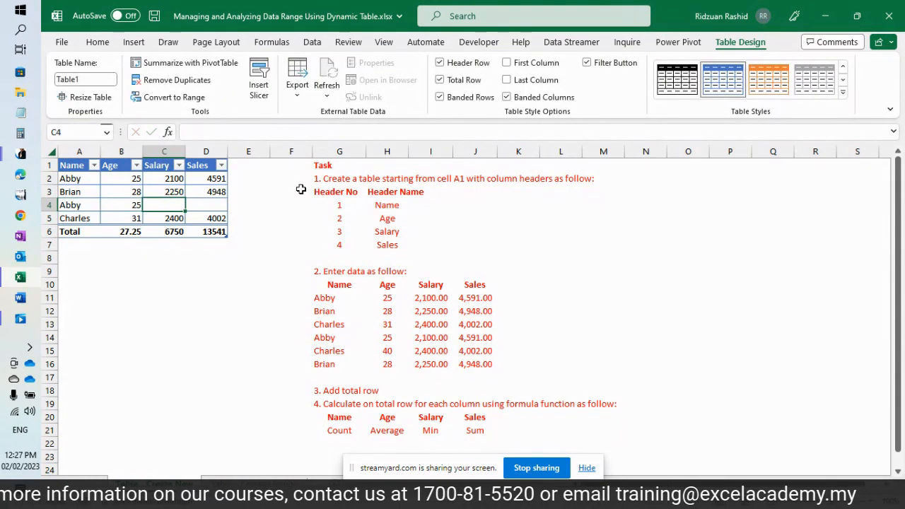
text(2100)
key(Tab)
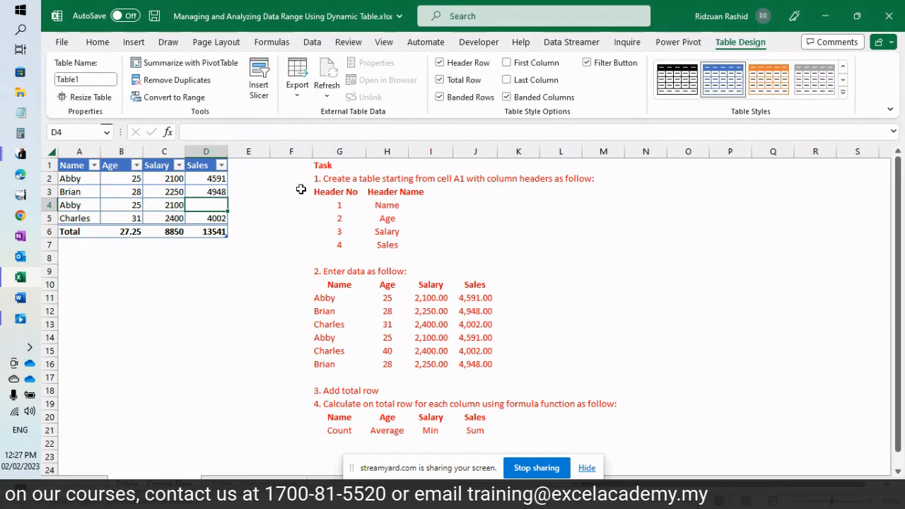
text(4591)
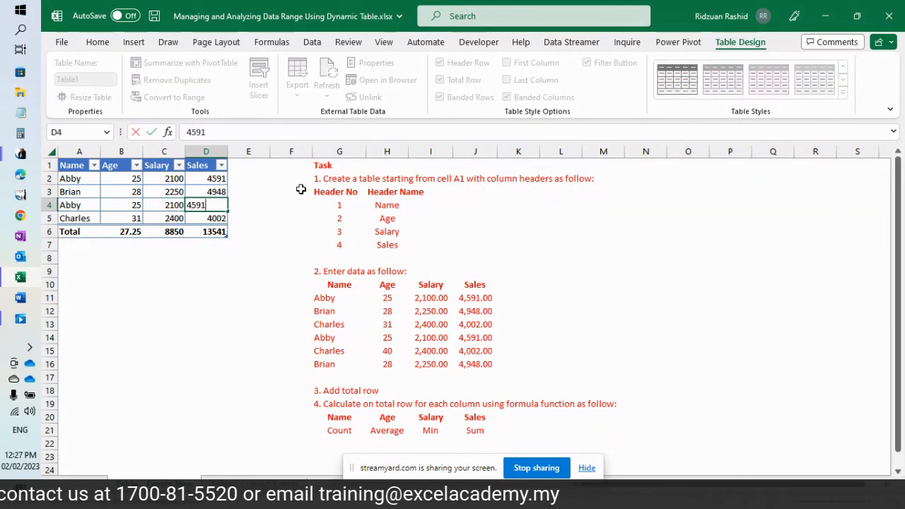
key(ctrl+Return)
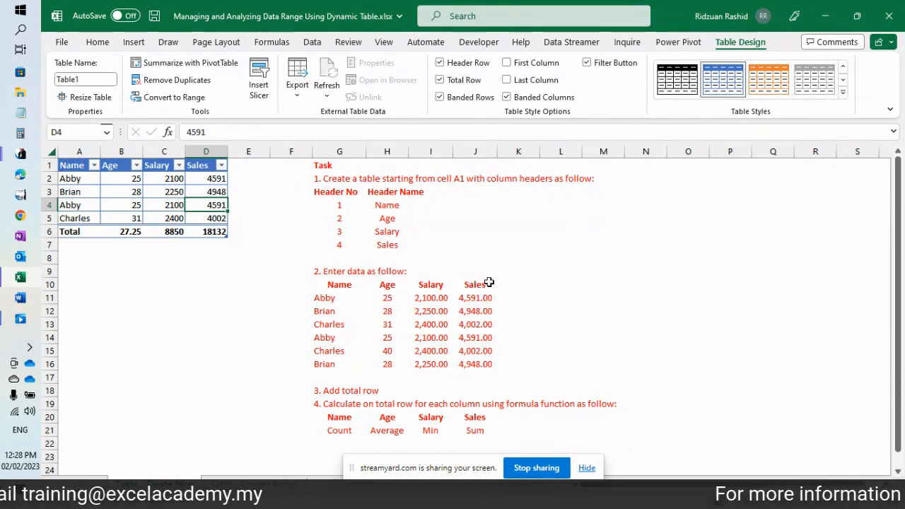
Step: Select the inserted record across A4:D4 to examine its place in the table beside the task list
scroll(487, 283, down, 1)
scroll(489, 283, up, 1)
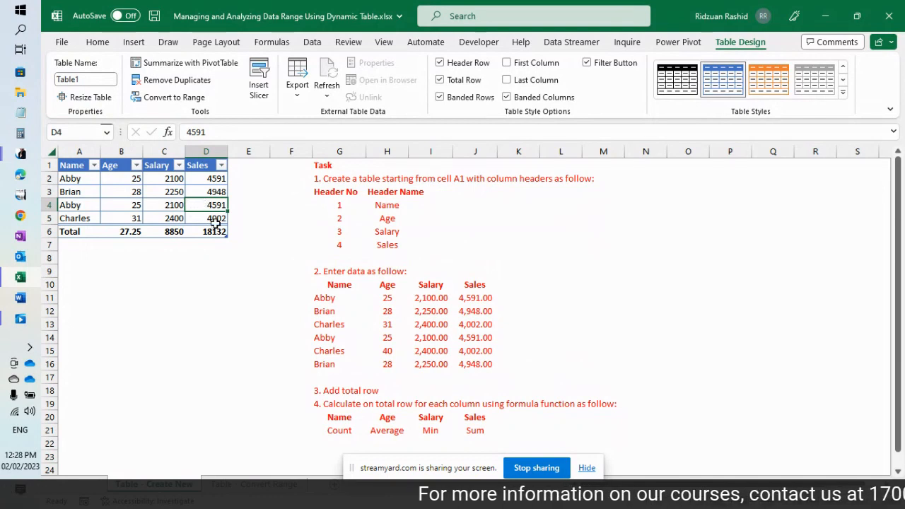
click(80, 205)
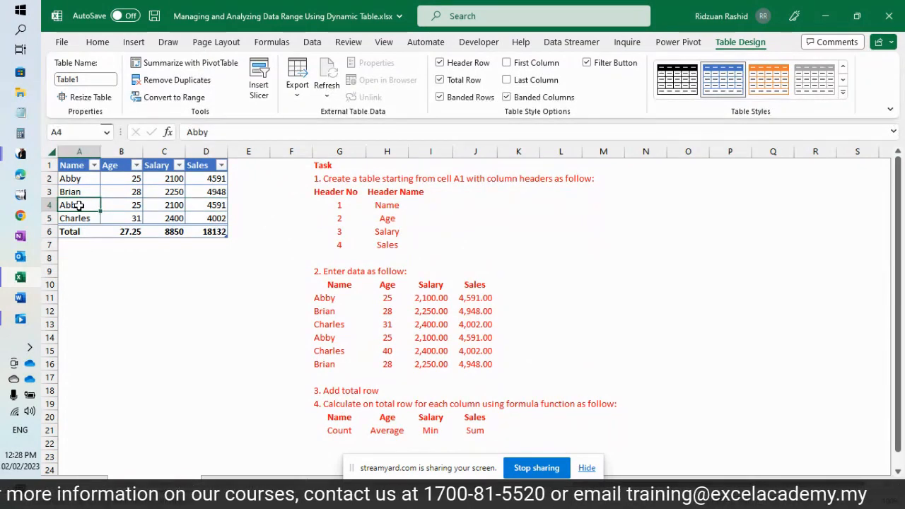
drag(80, 205, 209, 210)
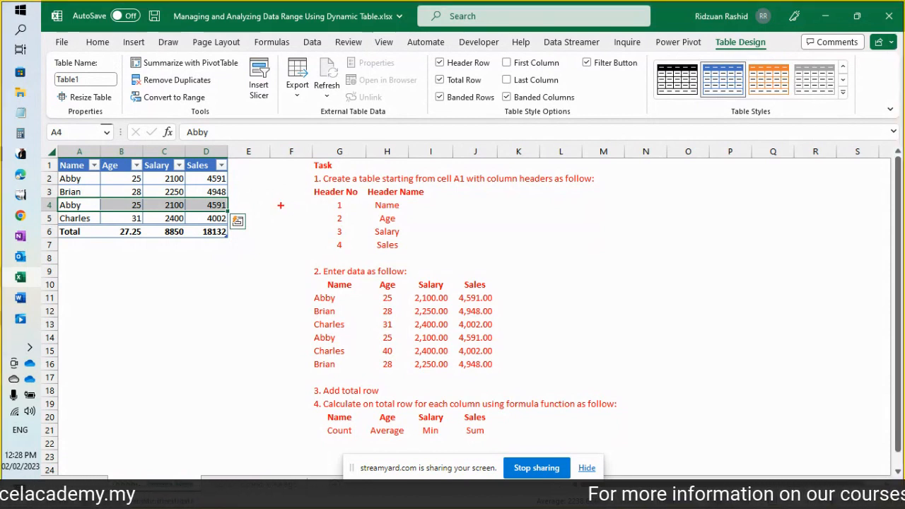
mouse_move(273, 201)
mouse_down()
mouse_move(462, 288)
mouse_move(641, 444)
mouse_up()
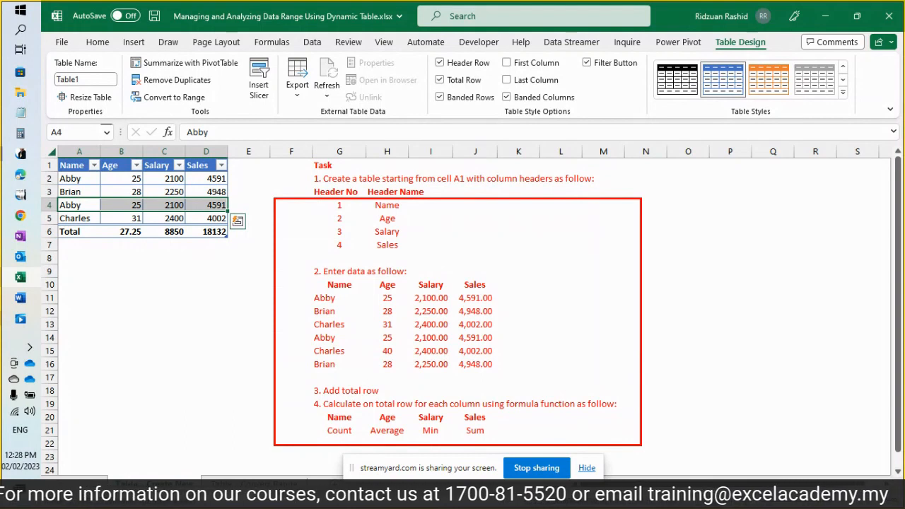
Step: Select cells in the inserted record's row 4 and view the options for deleting table columns and table rows
key(Escape)
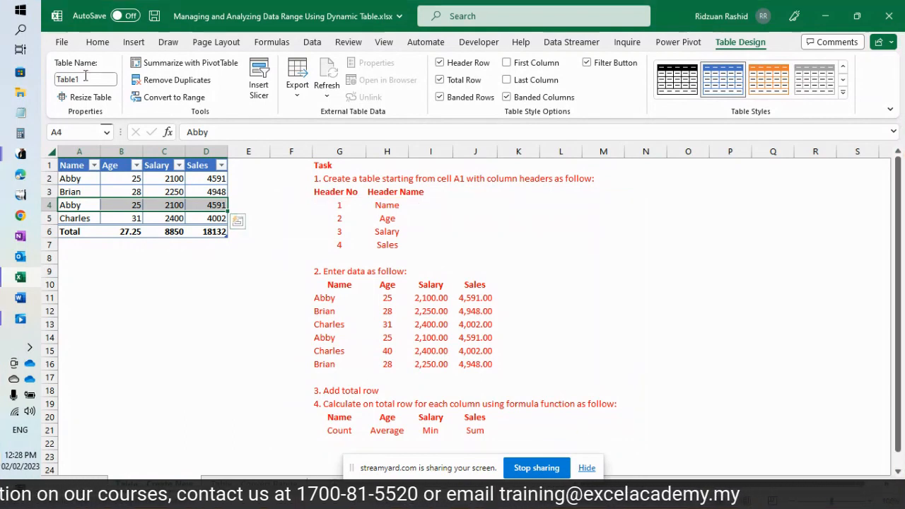
click(161, 207)
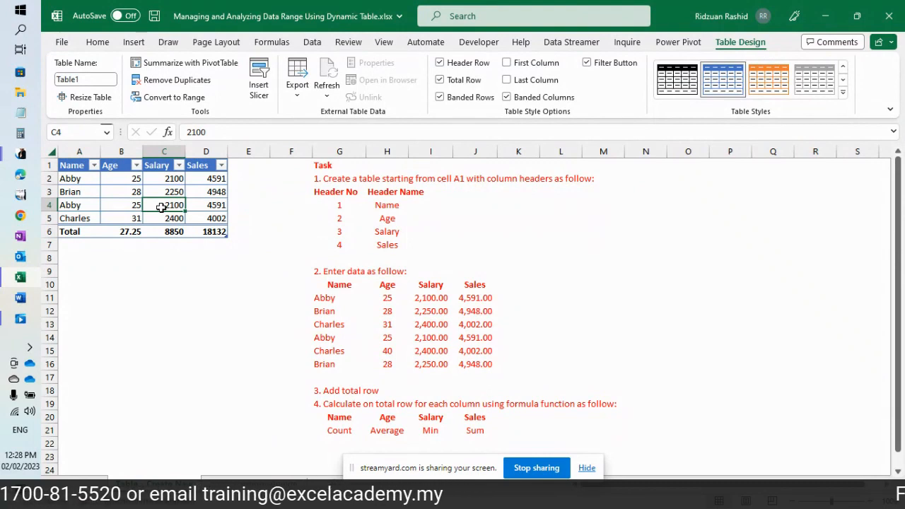
click(82, 205)
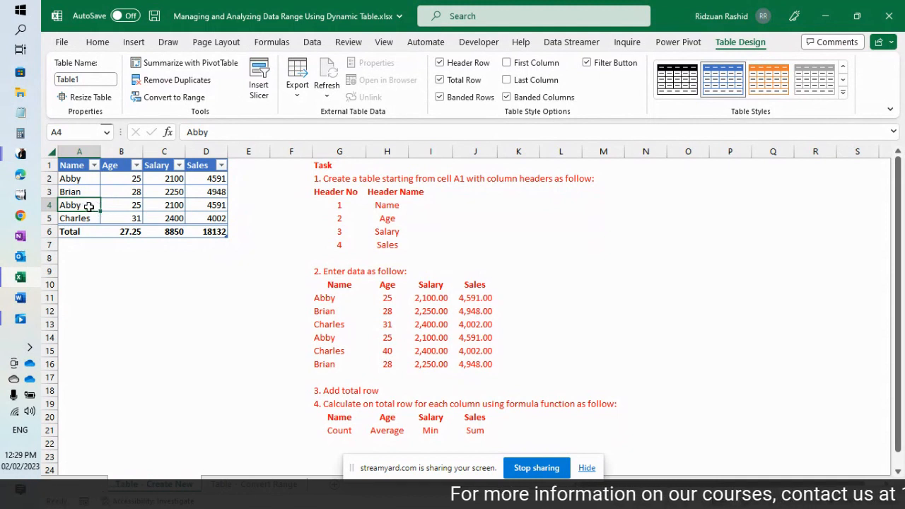
click(135, 207)
click(162, 205)
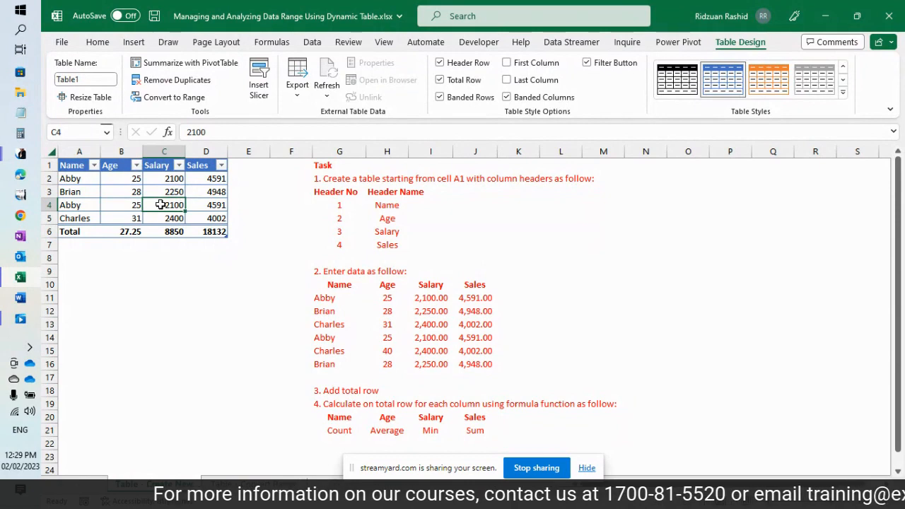
right_click(162, 208)
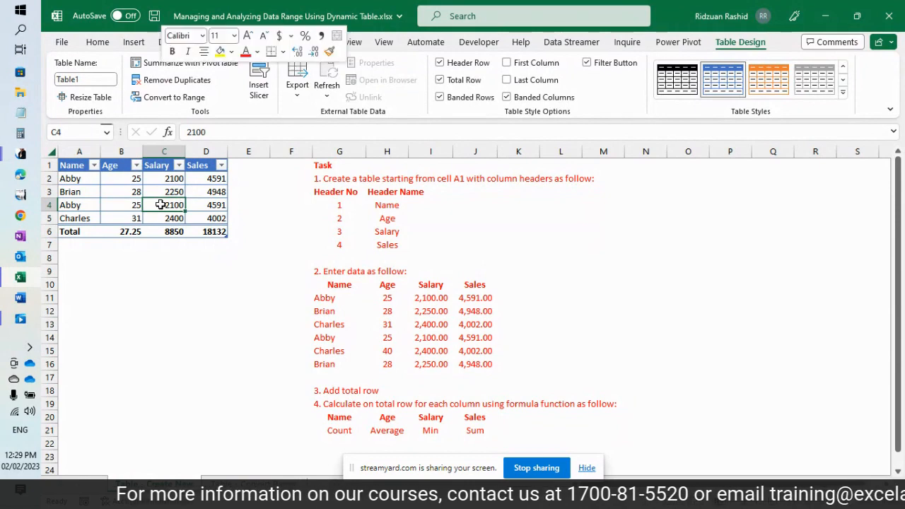
click(121, 205)
click(121, 204)
right_click(121, 205)
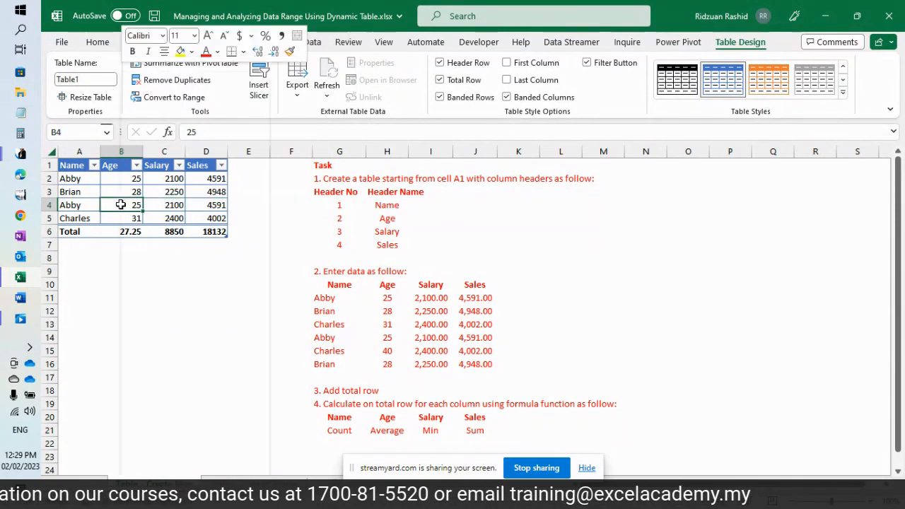
mouse_move(205, 266)
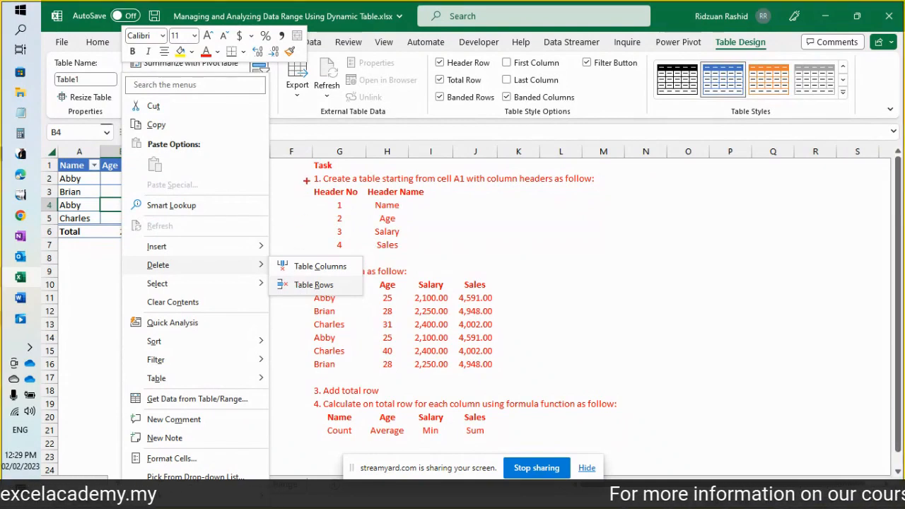
mouse_move(298, 164)
mouse_down()
mouse_move(559, 403)
mouse_move(641, 451)
mouse_move(624, 450)
mouse_up()
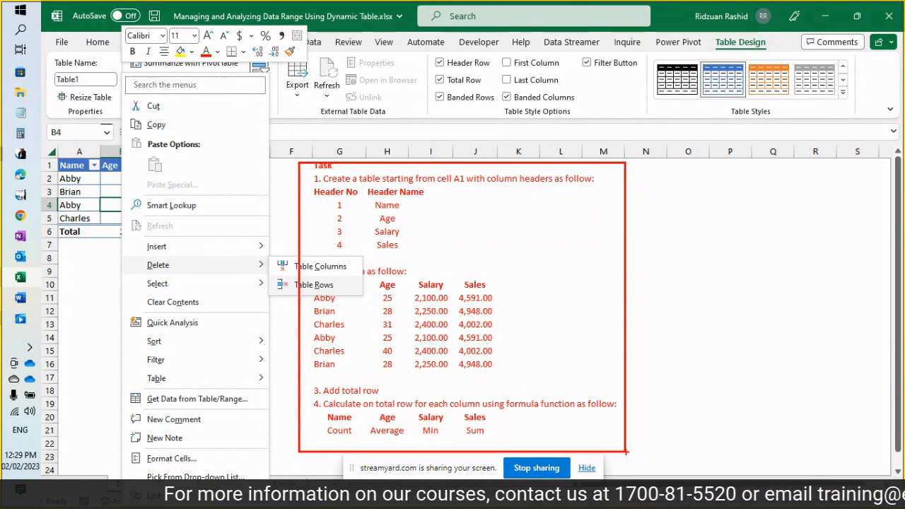
key(Escape)
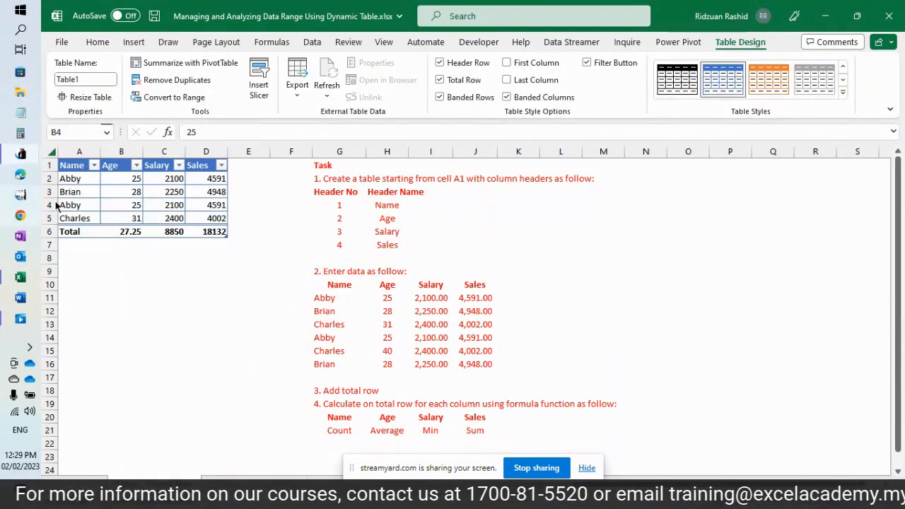
Step: Delete the inserted record's table row 4 and undo that deletion
click(127, 204)
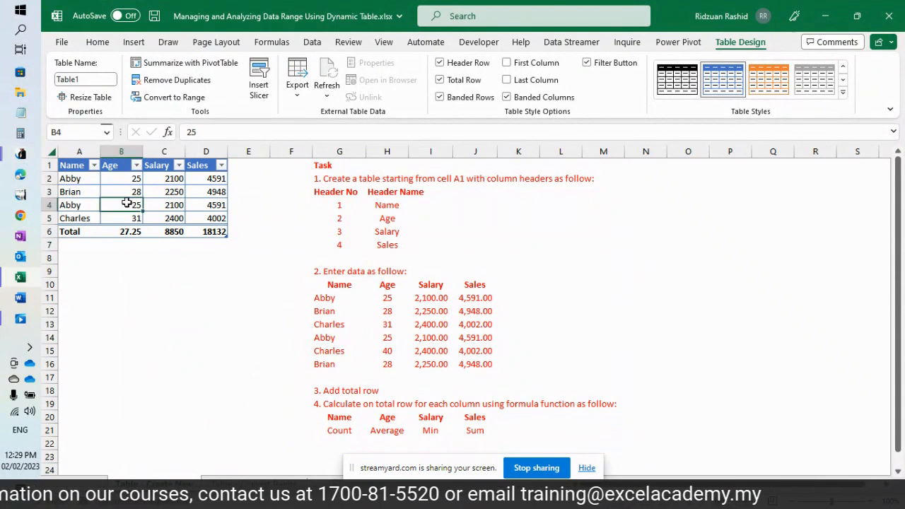
right_click(127, 204)
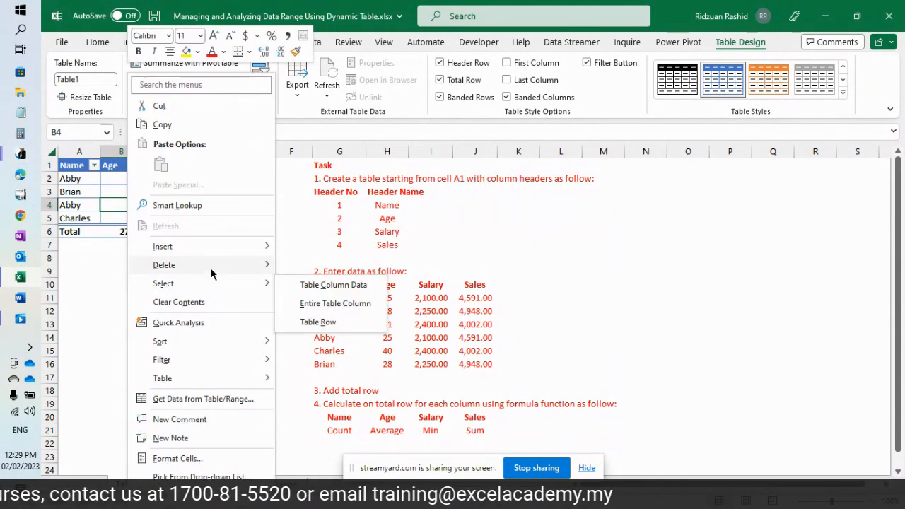
mouse_move(211, 269)
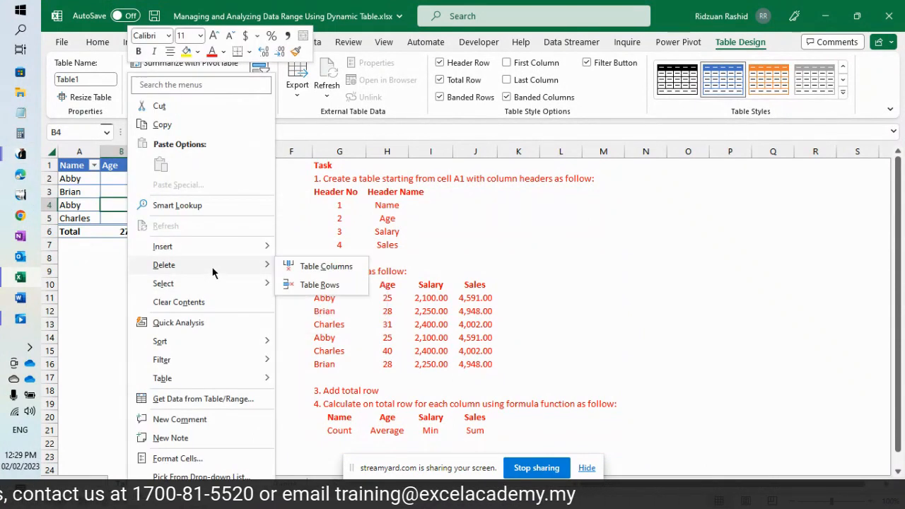
click(344, 290)
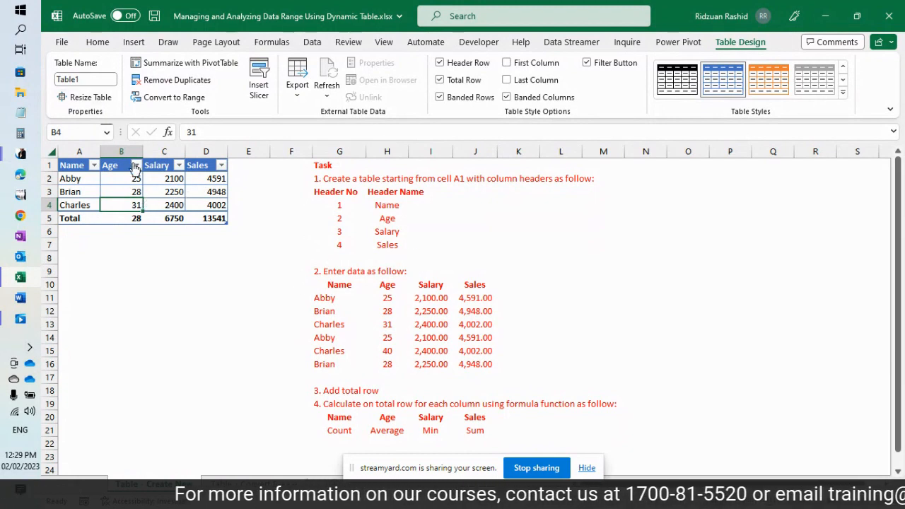
key(ctrl+z)
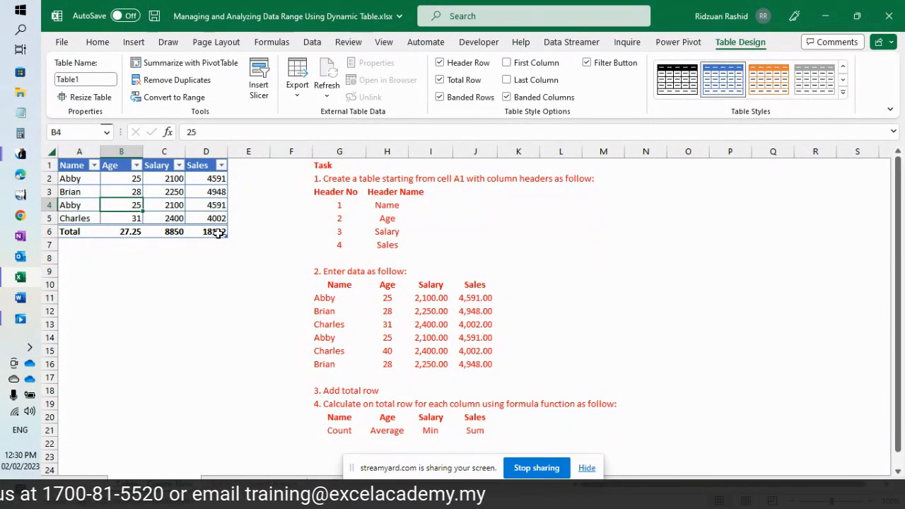
Step: View the filter list of the Name column to examine its entries
click(94, 166)
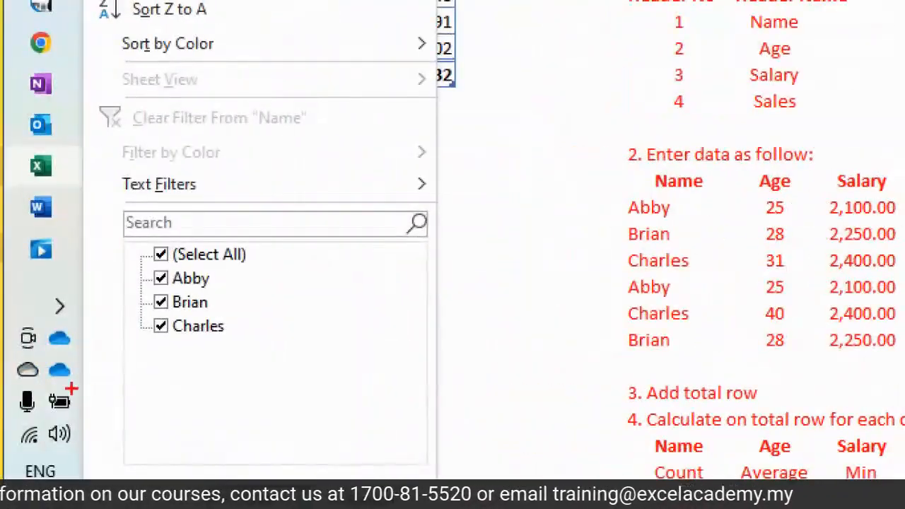
drag(269, 355, 120, 227)
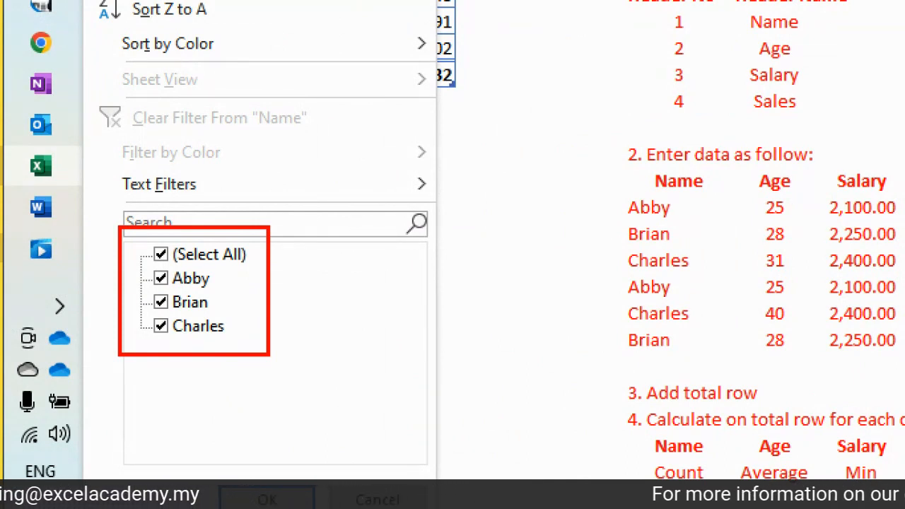
key(Escape)
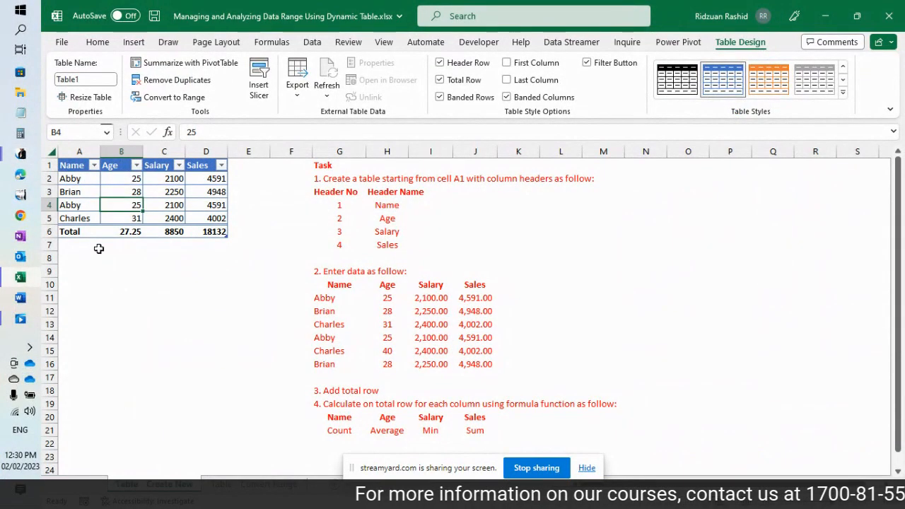
Step: Filter the Name column to only the first listed name and examine the Salary and Sales totals and the formula in D6
click(94, 165)
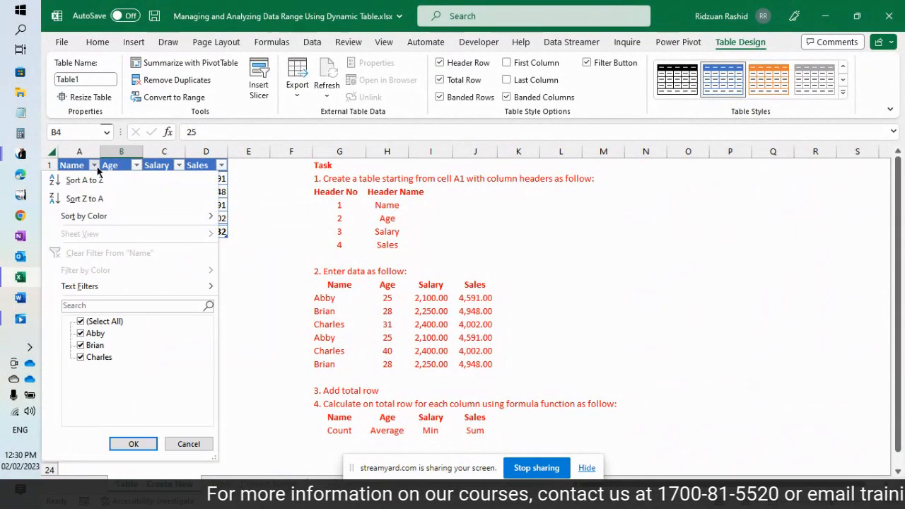
click(81, 322)
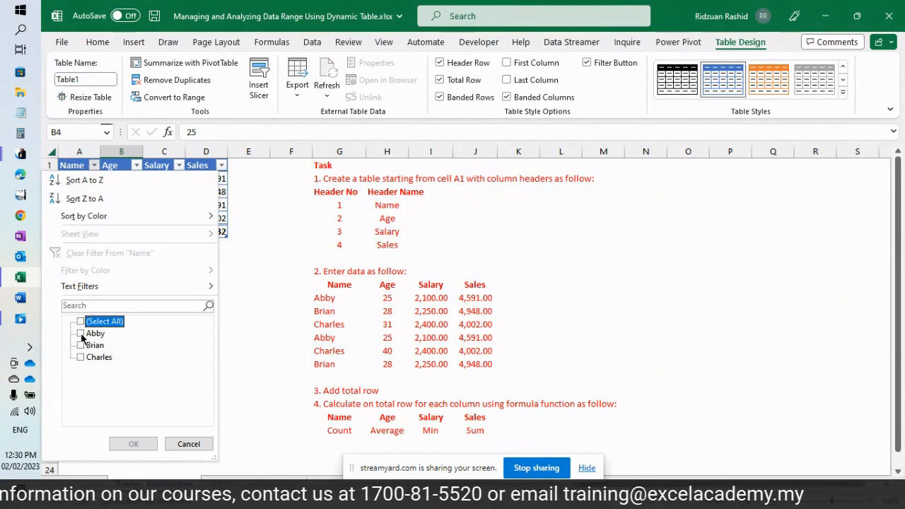
click(82, 334)
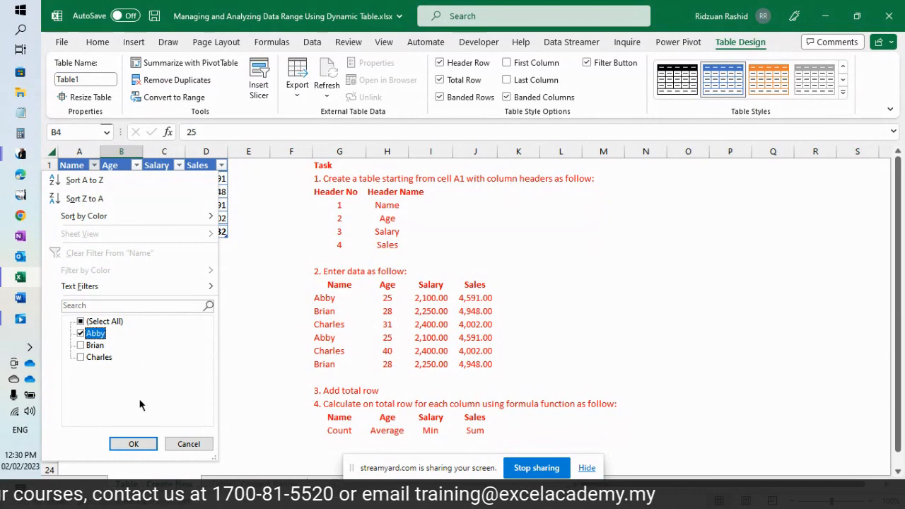
click(133, 444)
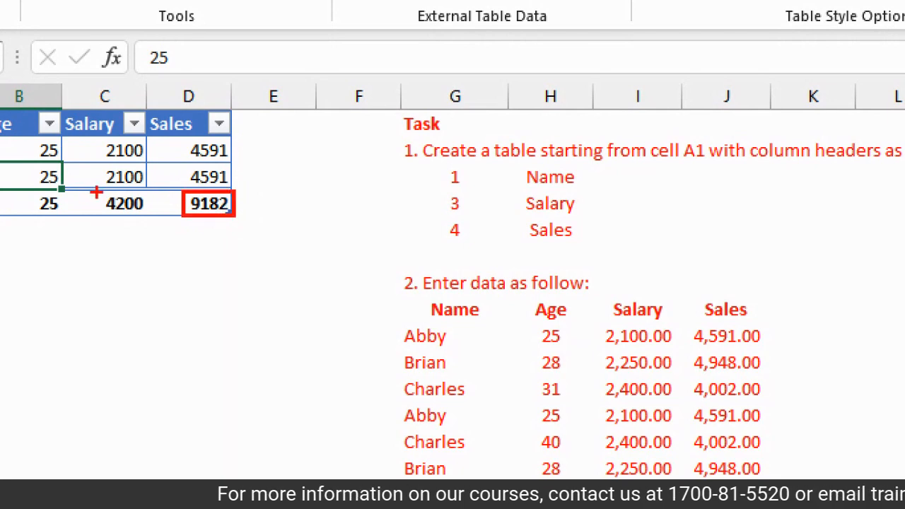
drag(99, 193, 149, 215)
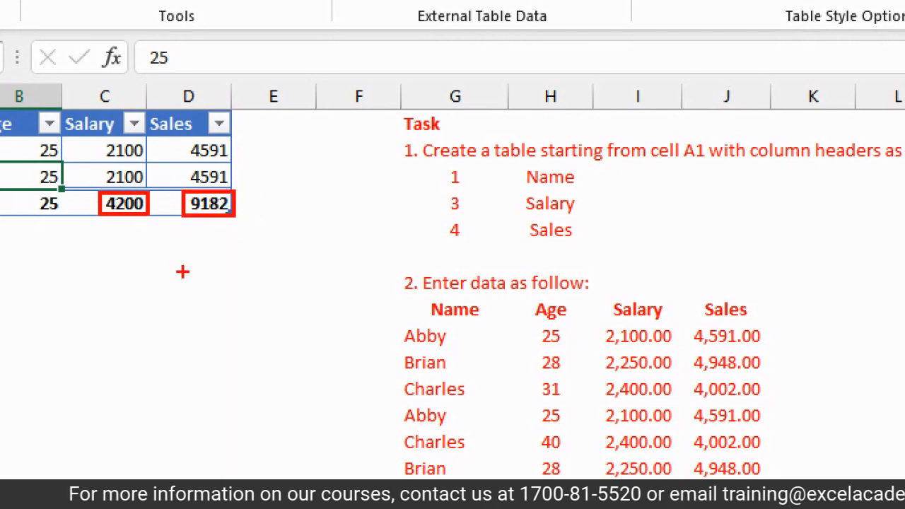
key(Escape)
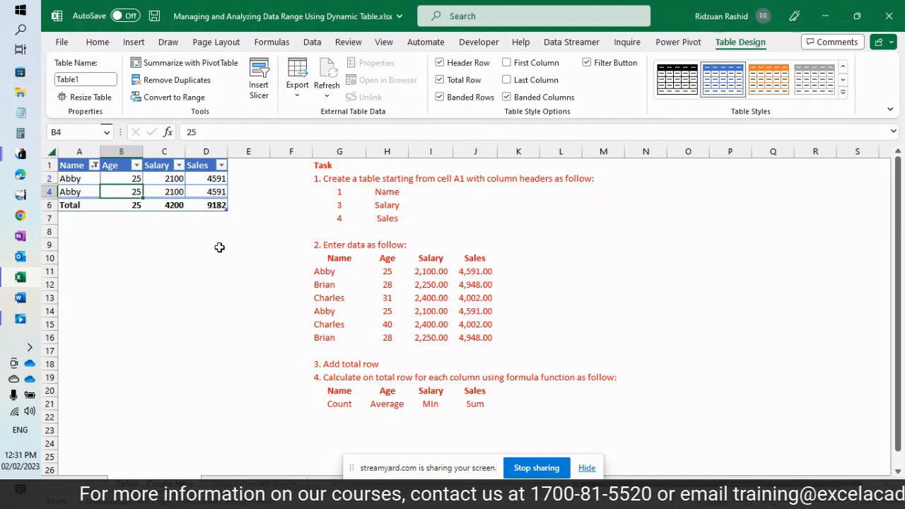
click(213, 204)
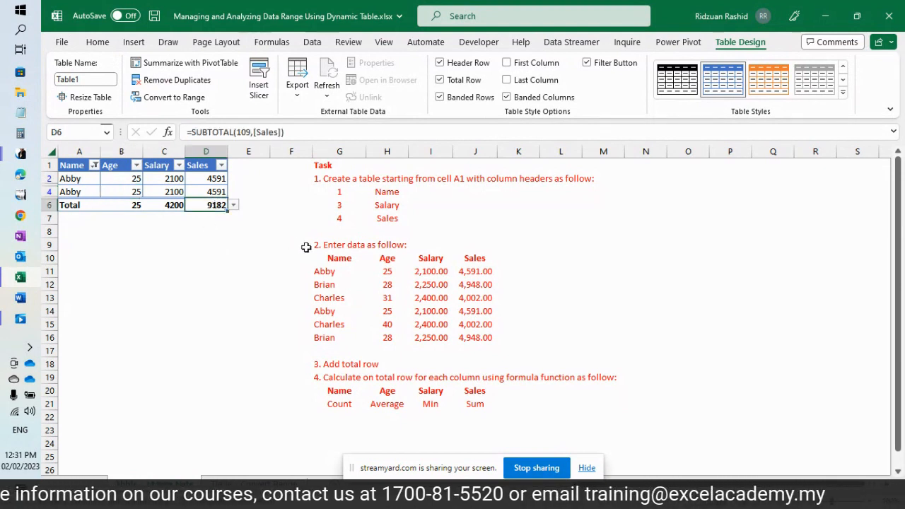
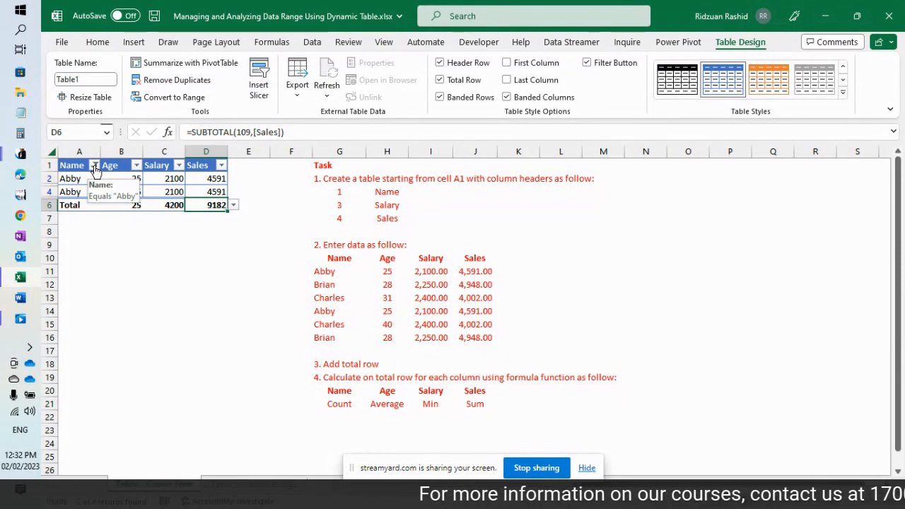
Step: Clear the filter from the Name column
click(95, 168)
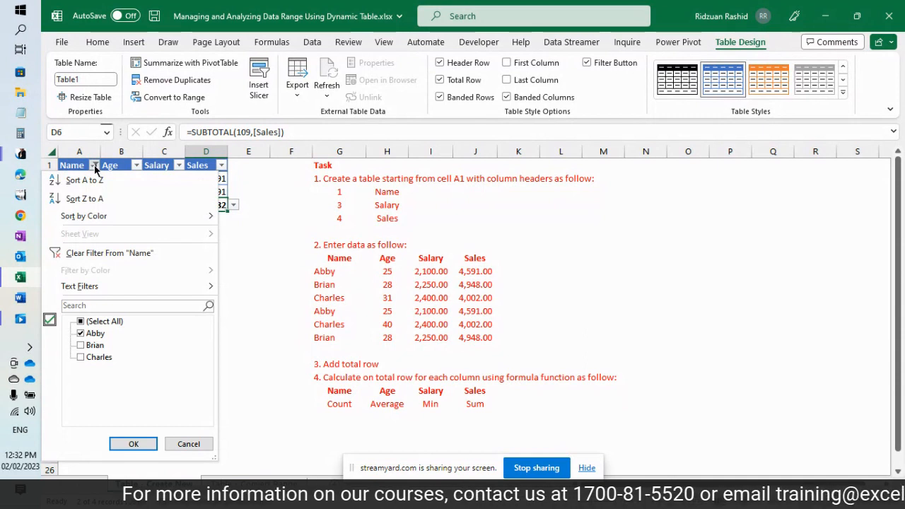
click(109, 253)
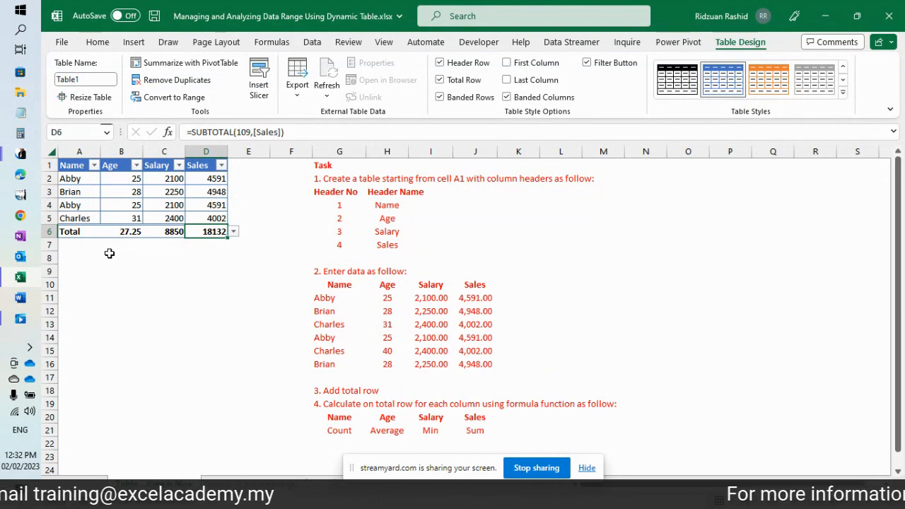
Step: Preview the available table styles on the table, including Light Gray, Table Style Medium 8, without applying one
click(156, 178)
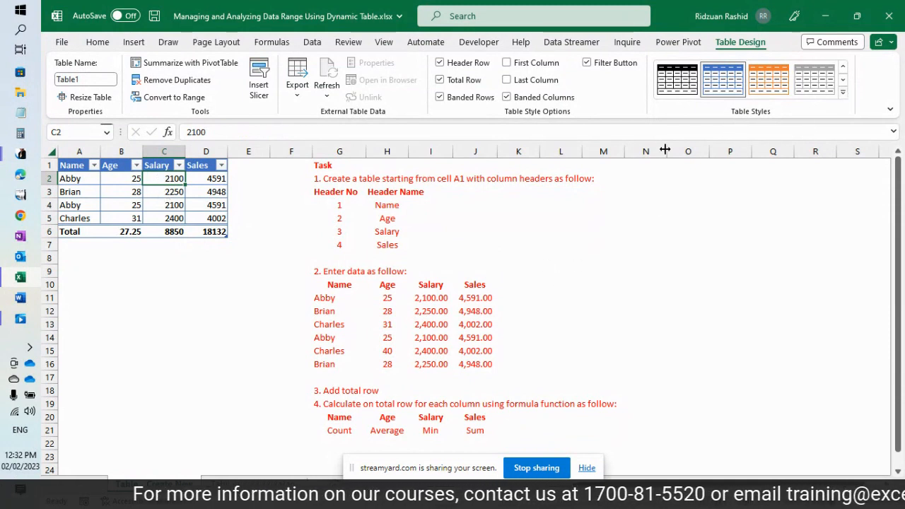
click(844, 94)
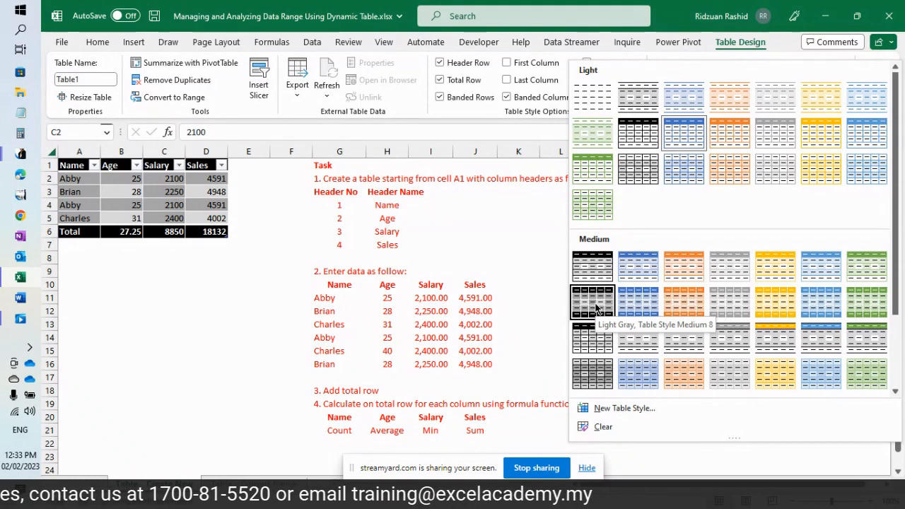
click(256, 226)
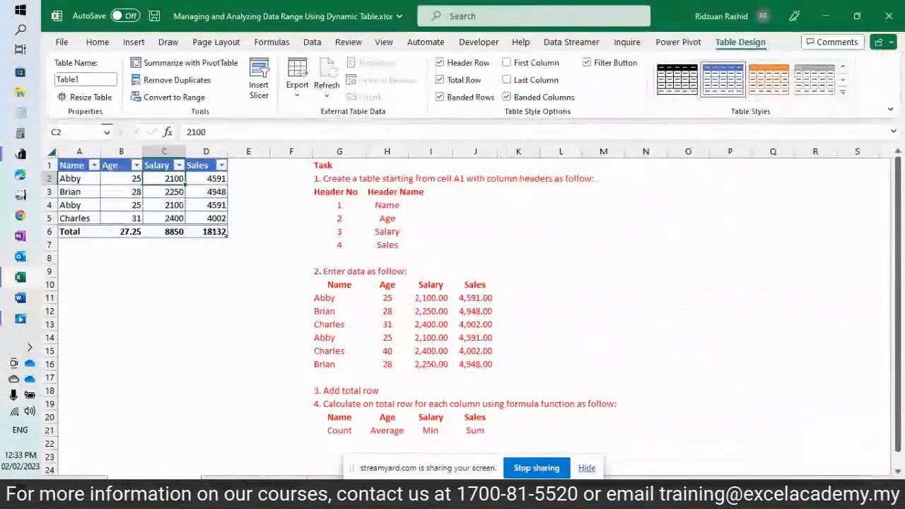
Step: Switch to the Table - Convert Range sheet, examine its Date, Agent and Sales data down to the Total row, and select A2
click(248, 460)
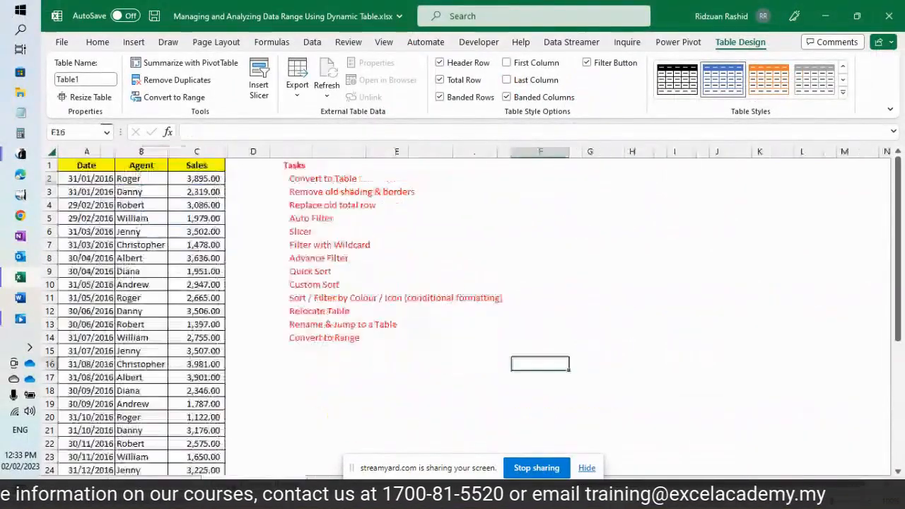
click(155, 241)
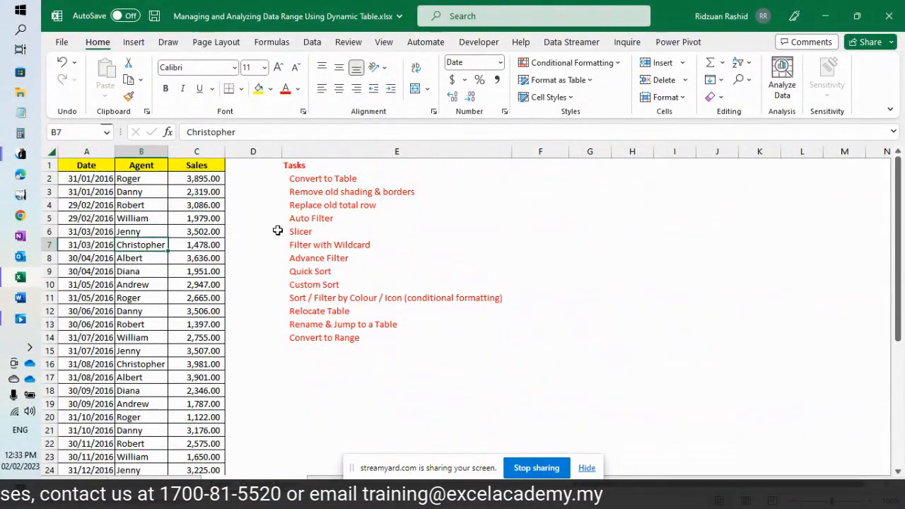
scroll(166, 262, down, 3)
scroll(167, 265, down, 3)
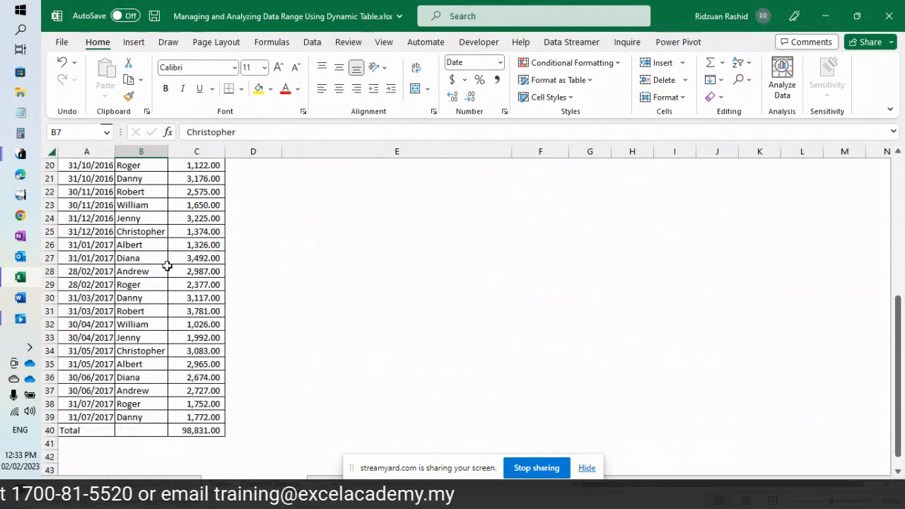
scroll(167, 265, up, 6)
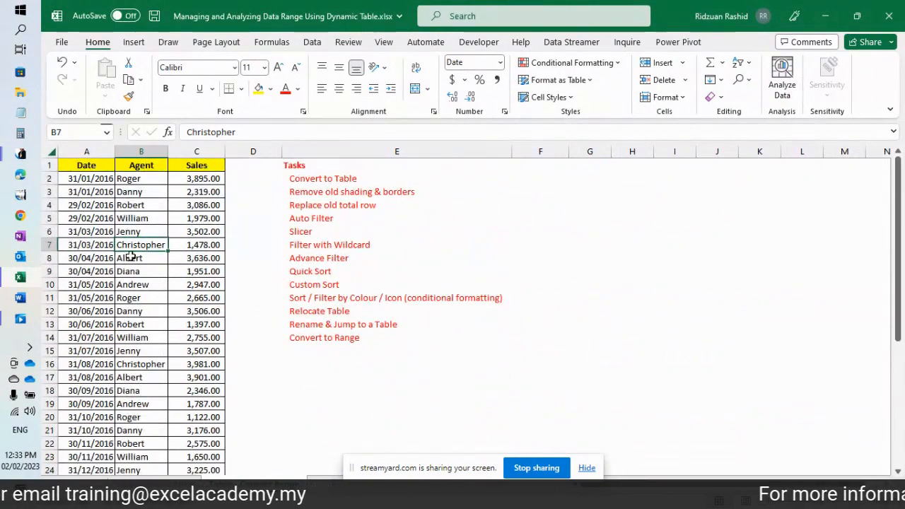
click(93, 177)
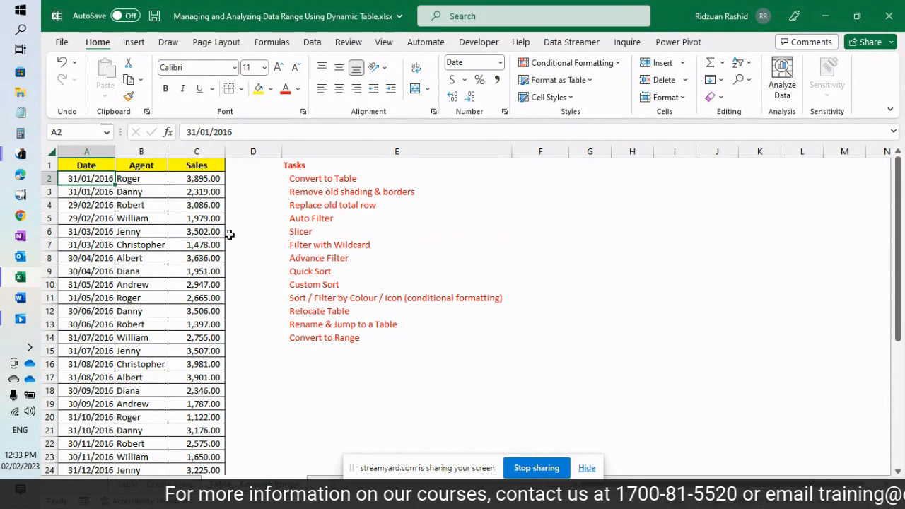
Step: Check whether table design options are offered for cells of the plain sales range, such as A5 and A4
click(187, 221)
click(106, 219)
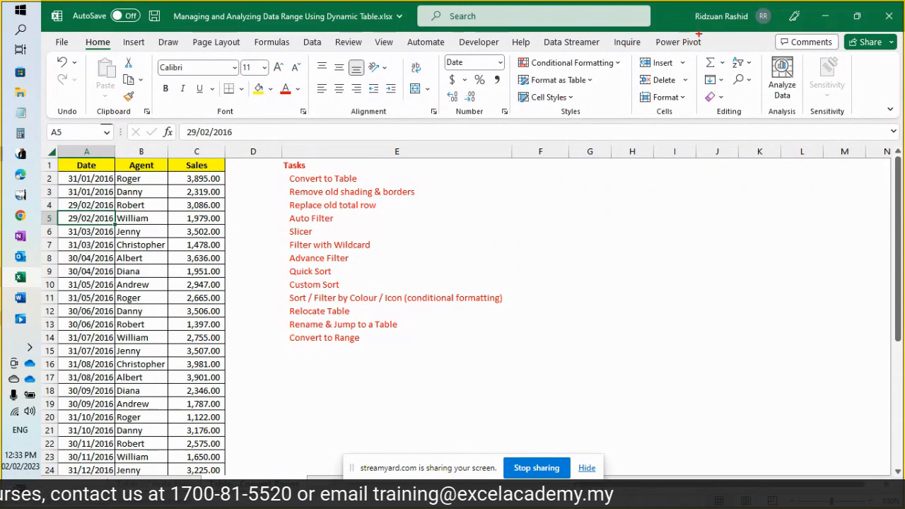
drag(700, 32, 776, 57)
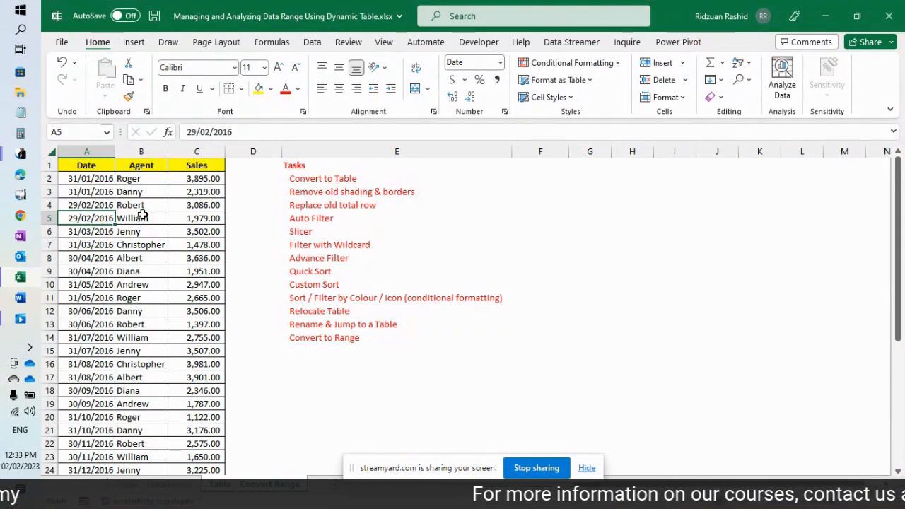
click(139, 208)
click(104, 208)
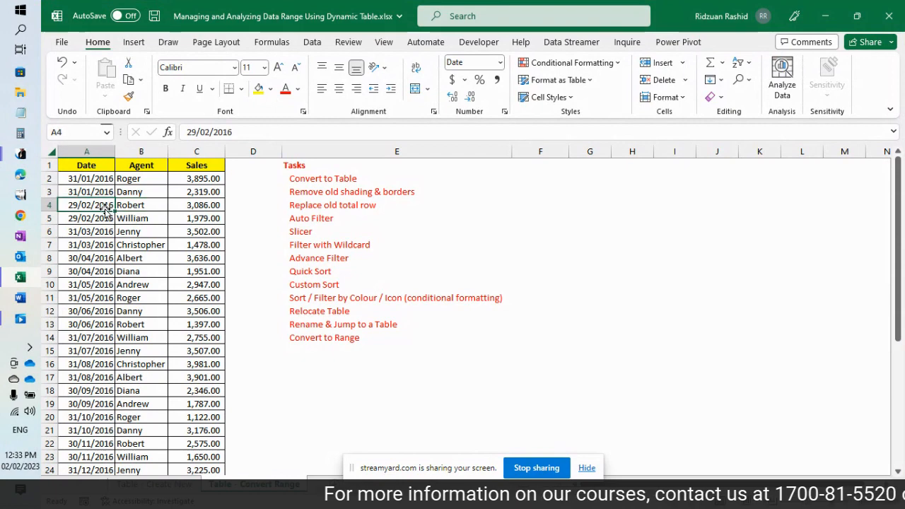
Step: Compare the design options offered inside and outside the table on the Table - Create New sheet, ending back on Table - Convert Range
click(159, 488)
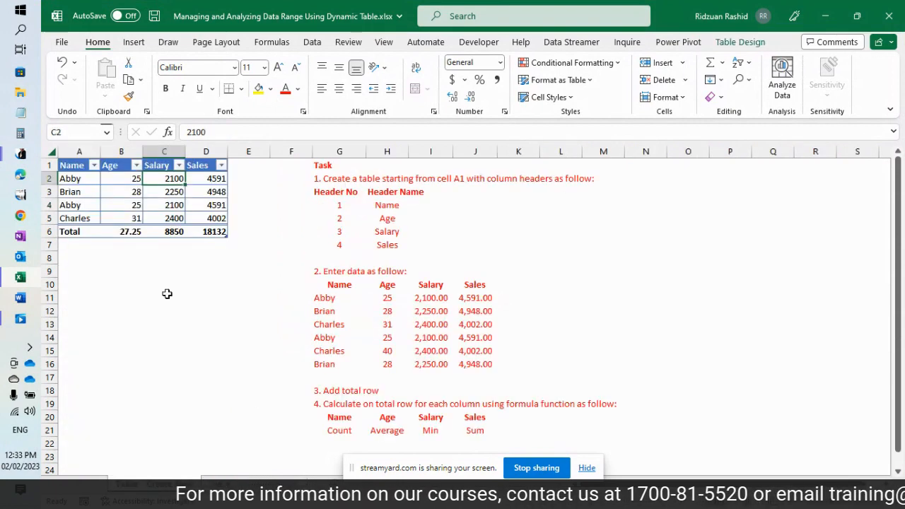
click(263, 261)
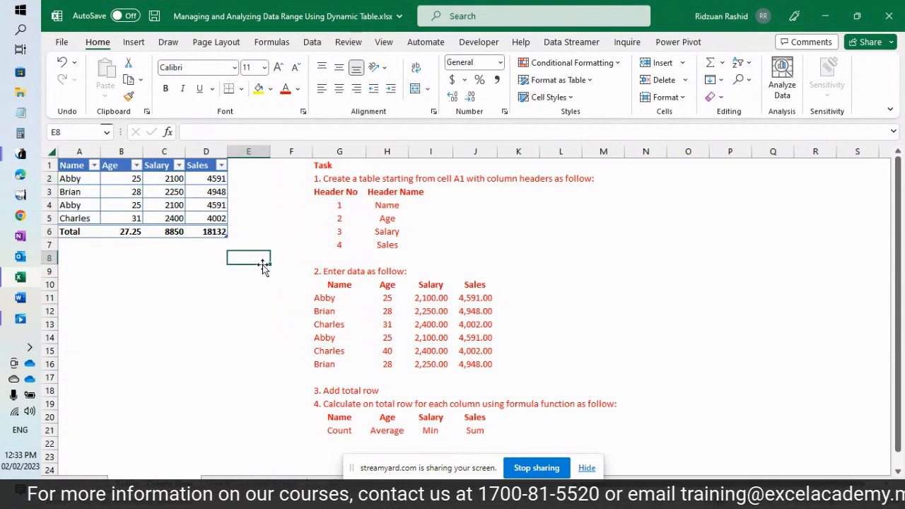
click(141, 195)
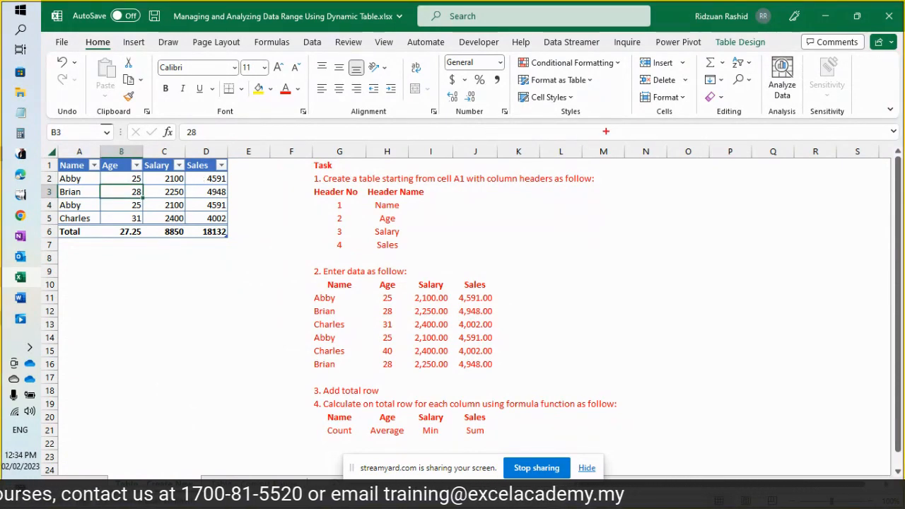
mouse_move(707, 31)
mouse_down()
mouse_move(756, 30)
mouse_move(769, 54)
mouse_move(707, 32)
mouse_up()
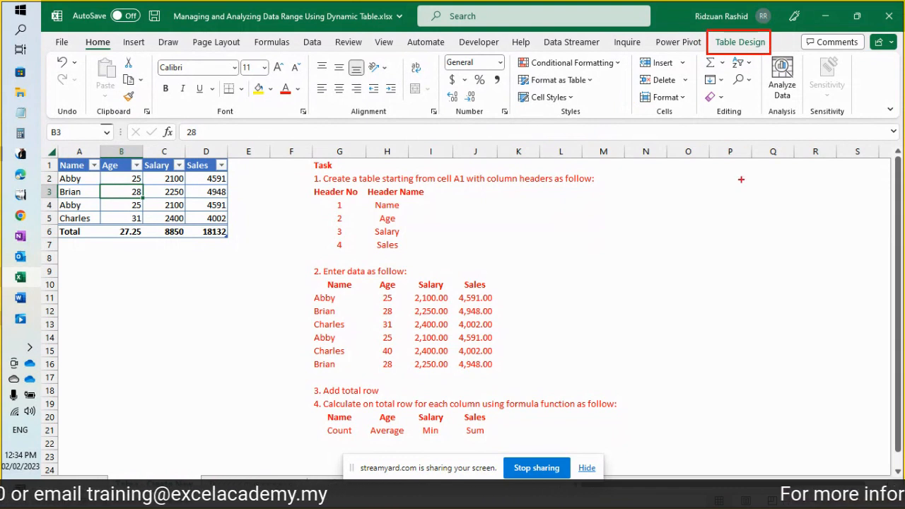
key(Escape)
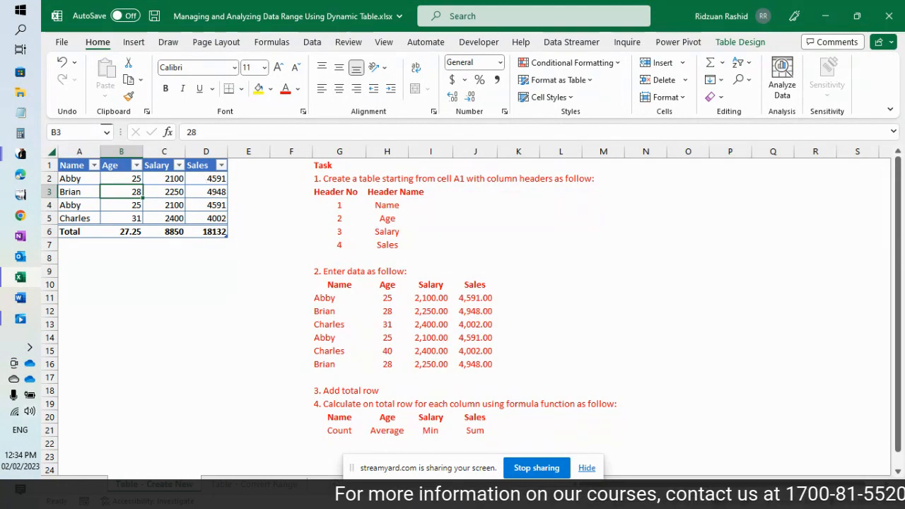
click(255, 484)
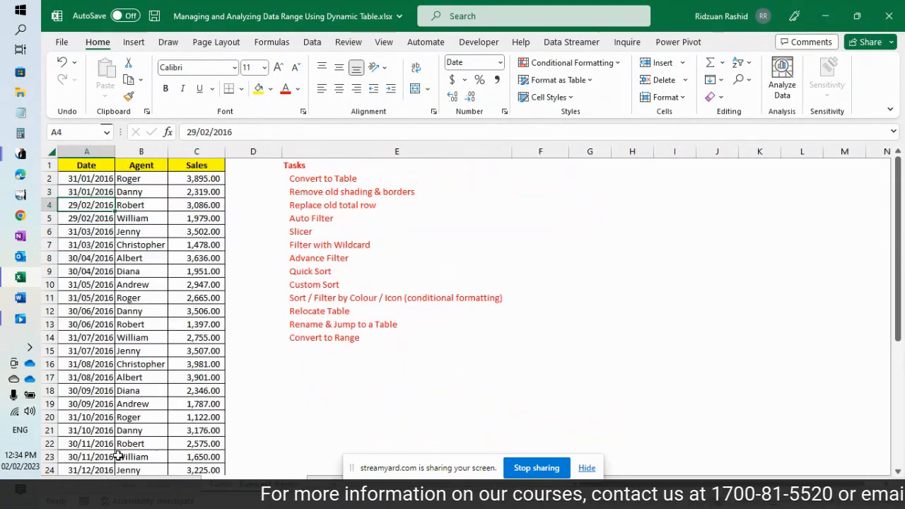
Step: Examine the Date, Agent and Sales headers in row 1 of the sales range
click(136, 296)
click(133, 231)
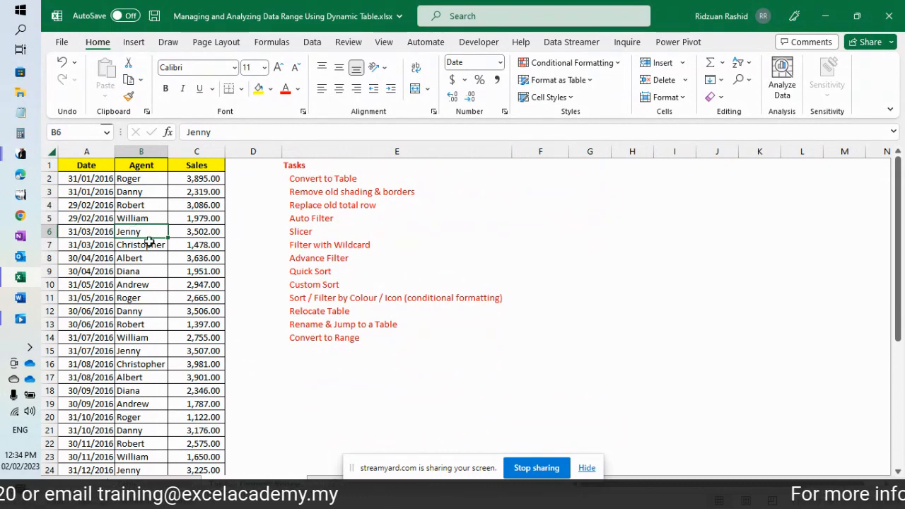
click(89, 164)
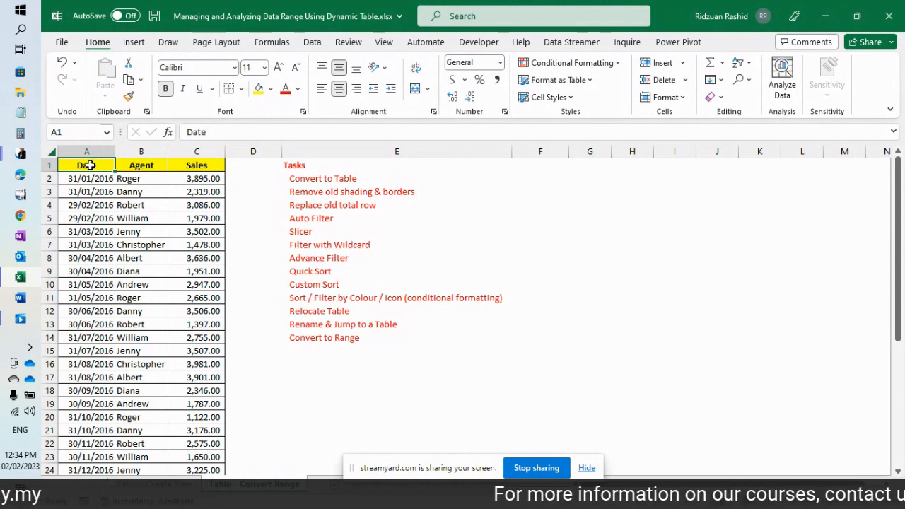
click(136, 165)
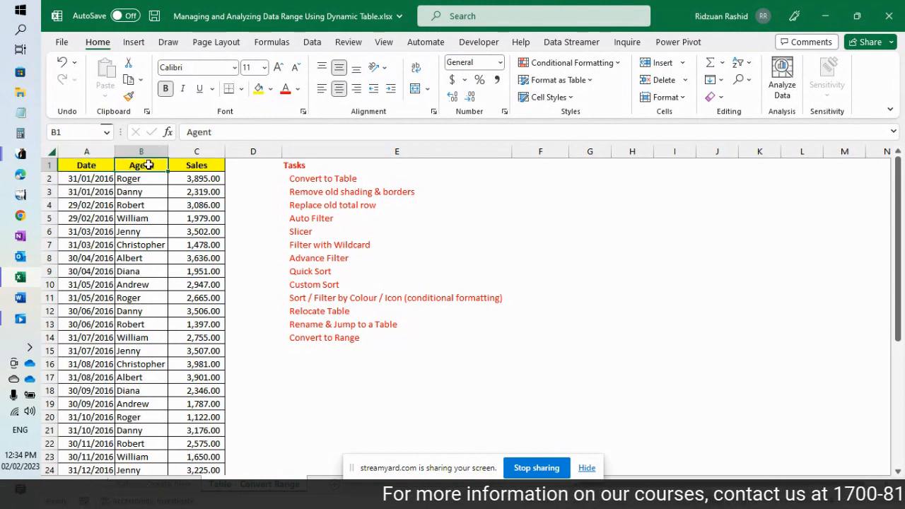
click(200, 166)
click(149, 164)
click(91, 164)
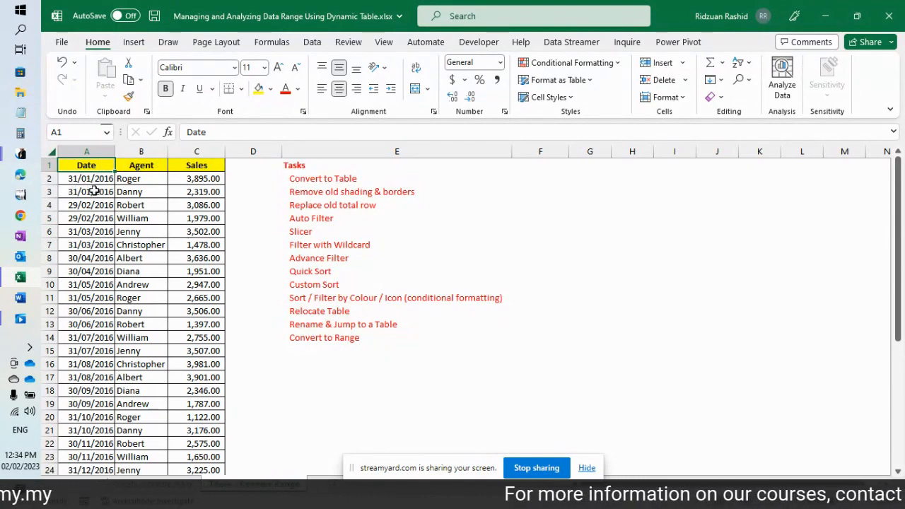
Step: Select the whole Date column and check its number format
click(94, 147)
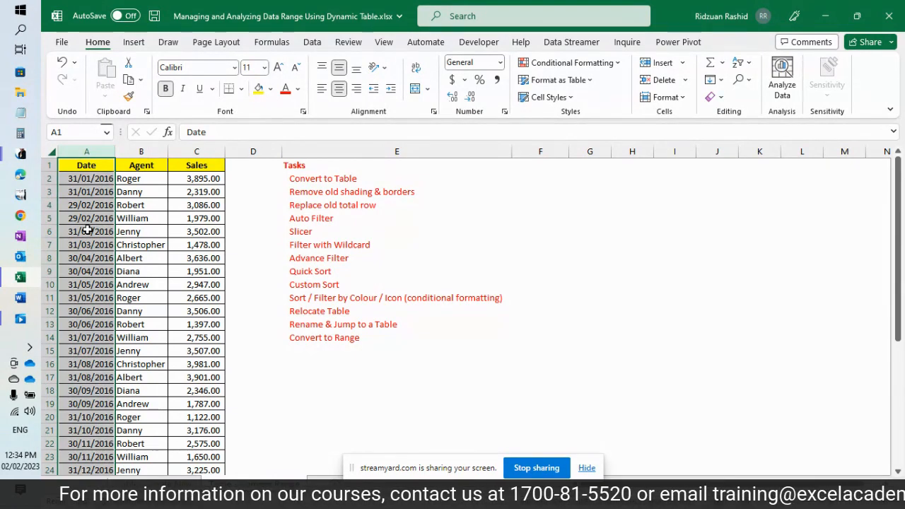
click(87, 192)
click(83, 151)
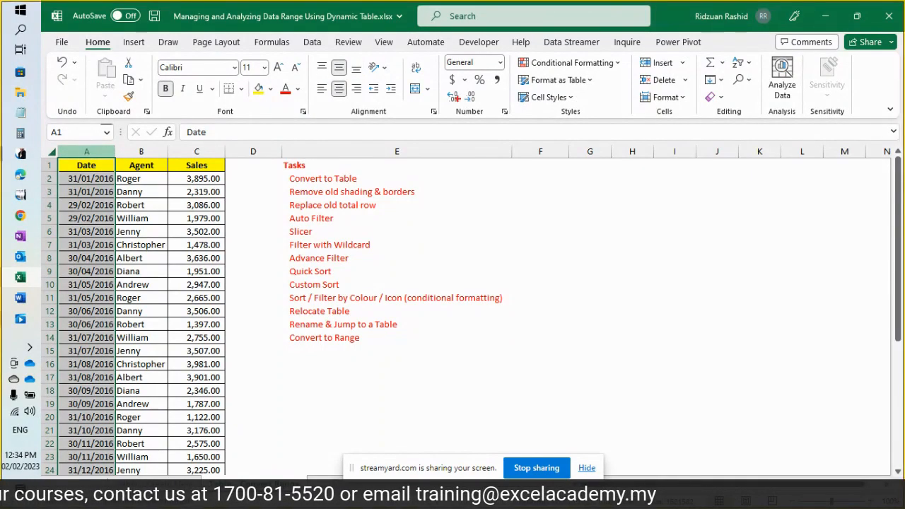
drag(507, 77, 439, 54)
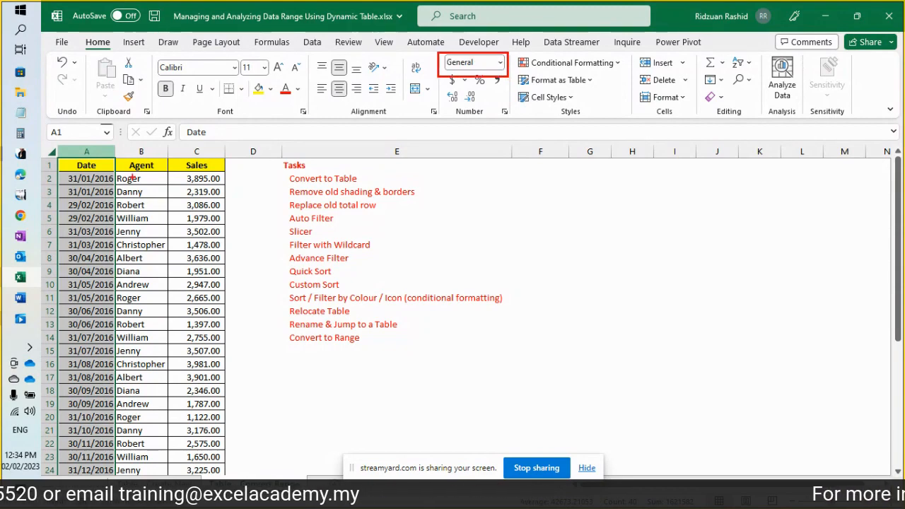
key(Escape)
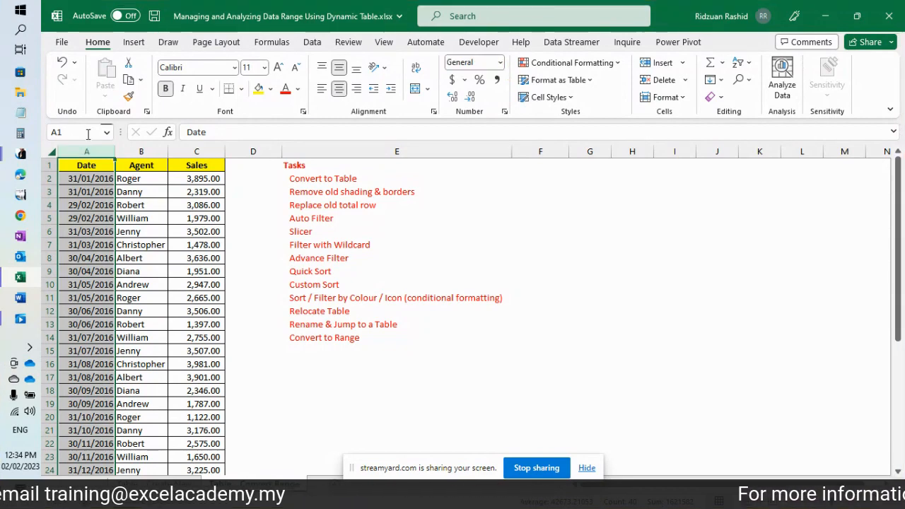
Step: Check the number formats of the Agent and Sales columns and of individual Sales cells between C2 and C6
click(139, 152)
drag(139, 152, 203, 147)
click(200, 151)
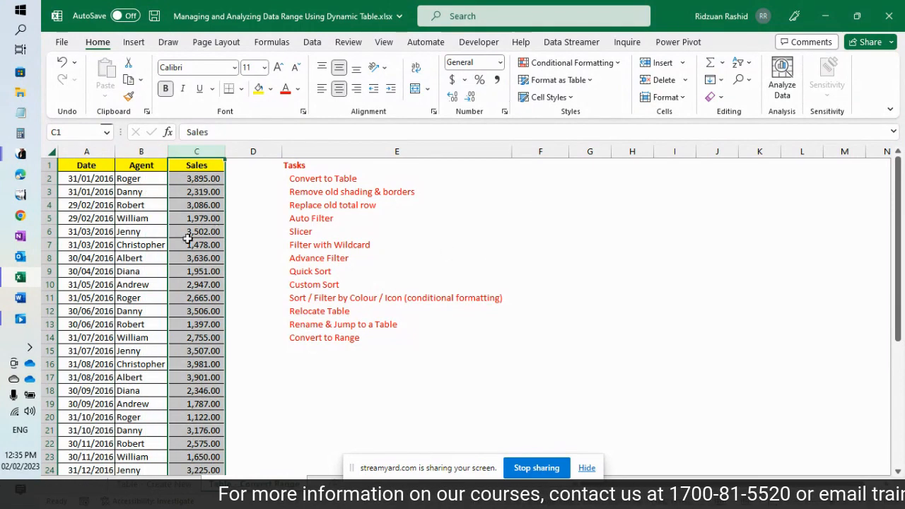
click(190, 194)
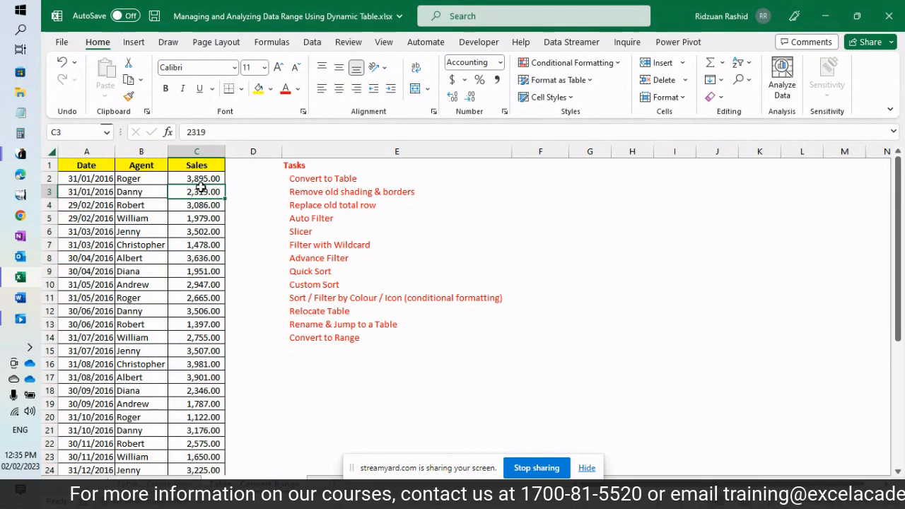
click(199, 180)
click(193, 206)
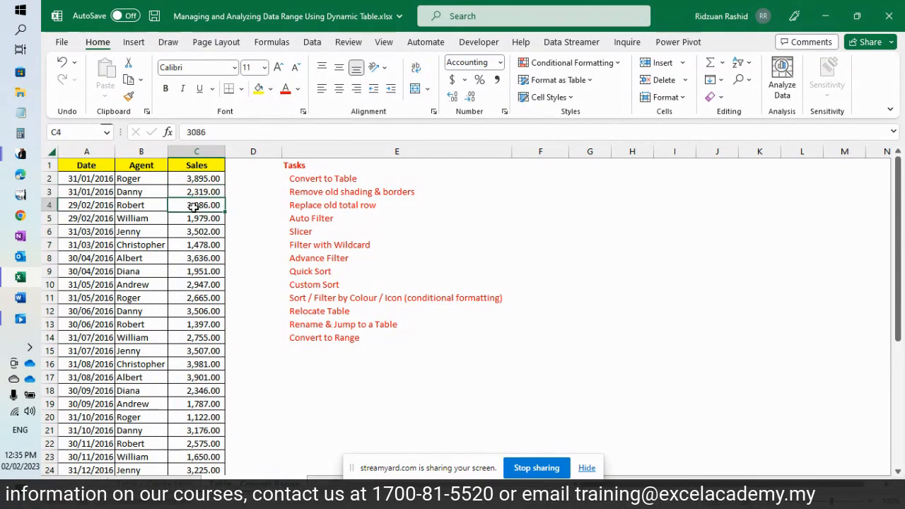
click(191, 232)
click(195, 183)
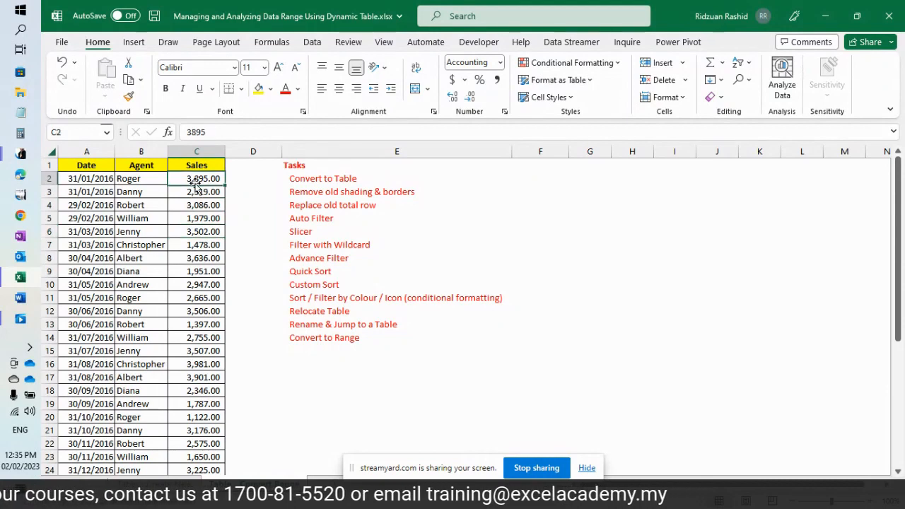
Step: Select the dates in A2:A39, check their number format and return to A2
click(82, 179)
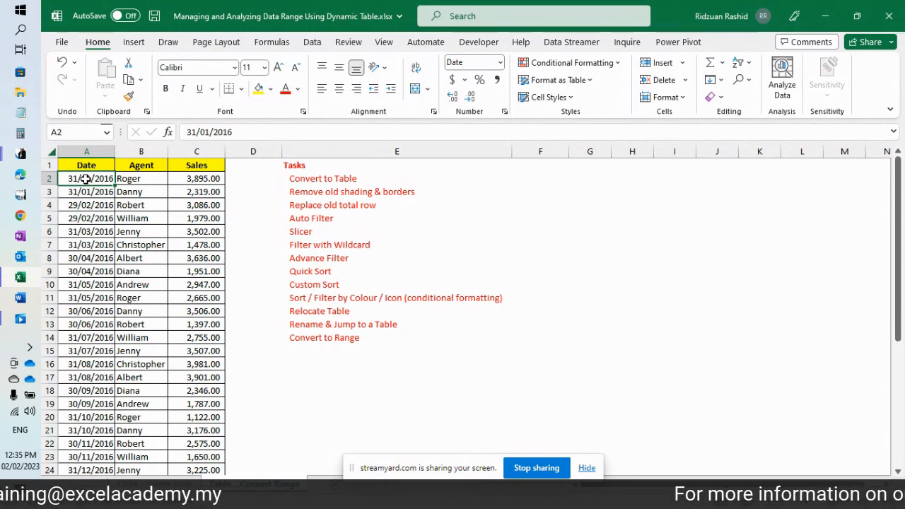
key(ctrl+shift+Down)
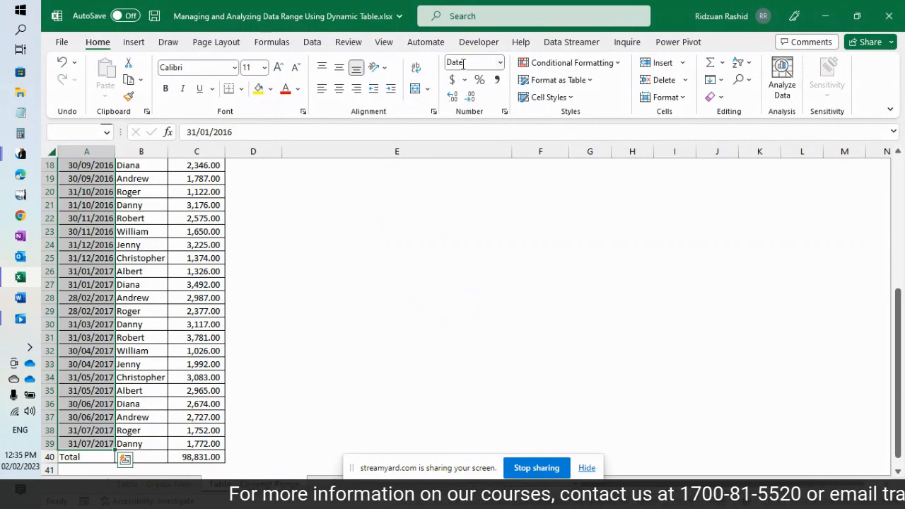
click(84, 216)
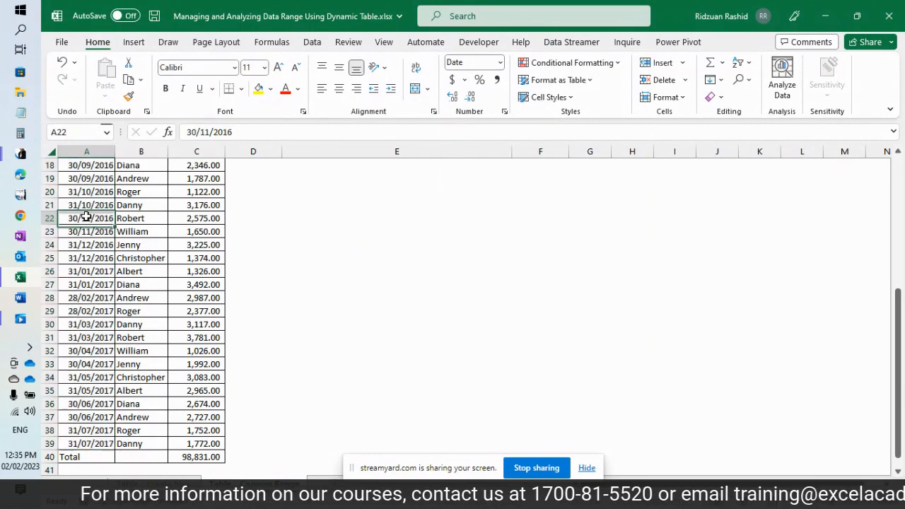
scroll(84, 216, up, 6)
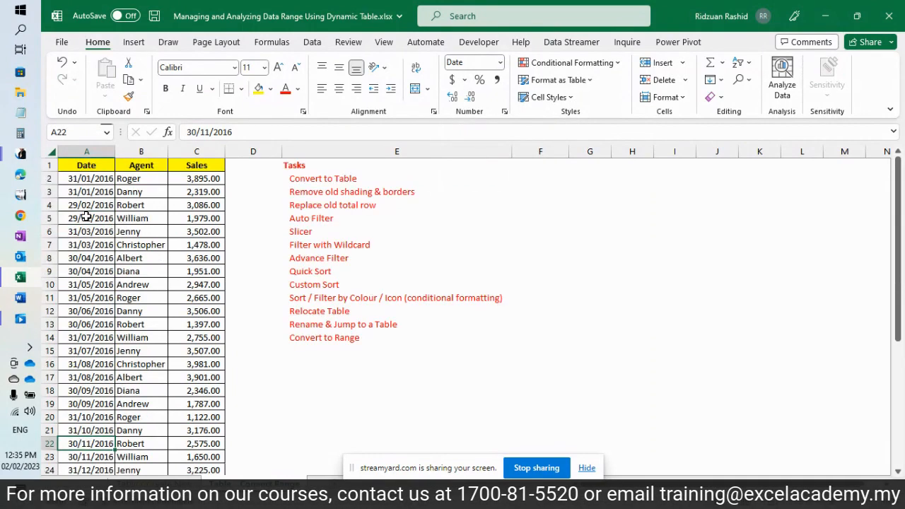
click(76, 177)
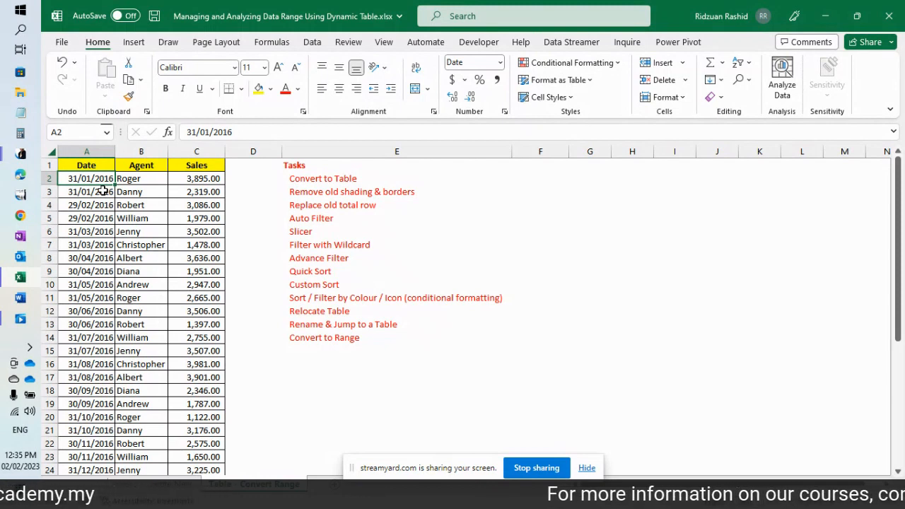
Step: Set the number format of the agent names in B2:B39 to Text
key(Right)
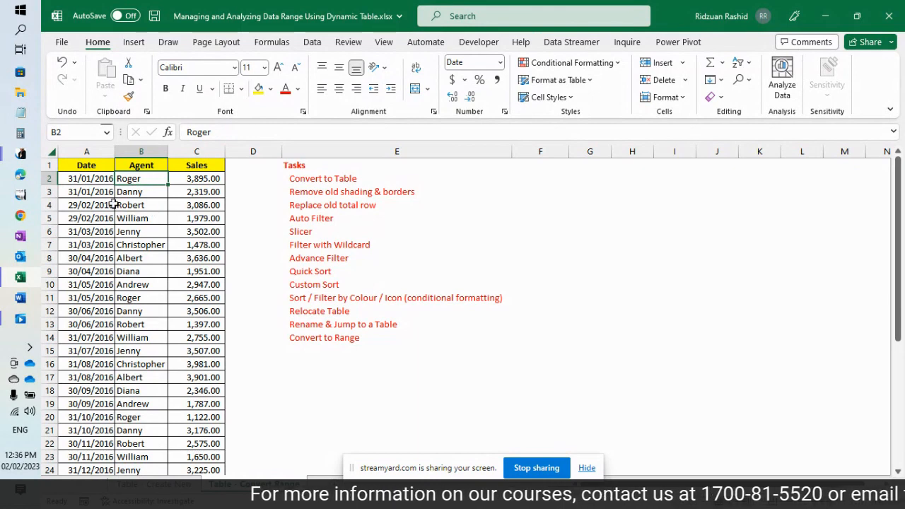
click(142, 217)
click(130, 179)
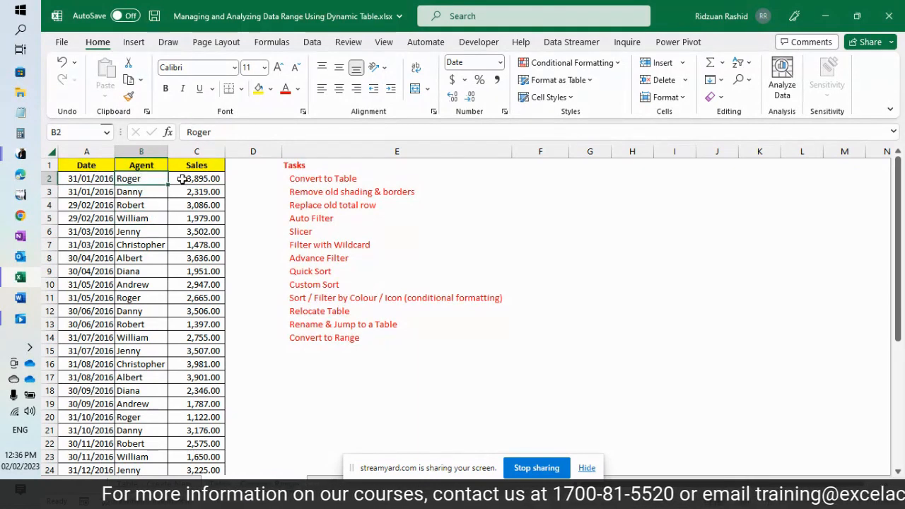
click(198, 182)
click(145, 180)
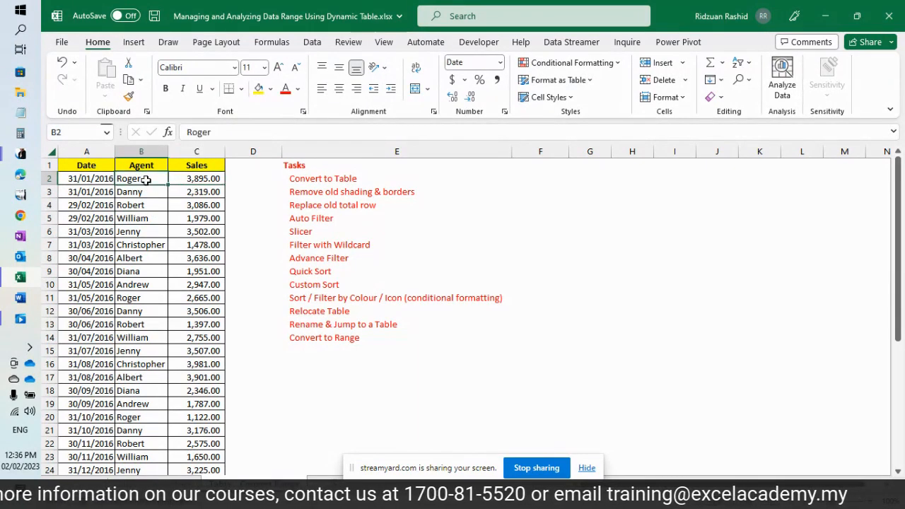
scroll(143, 262, down, 9)
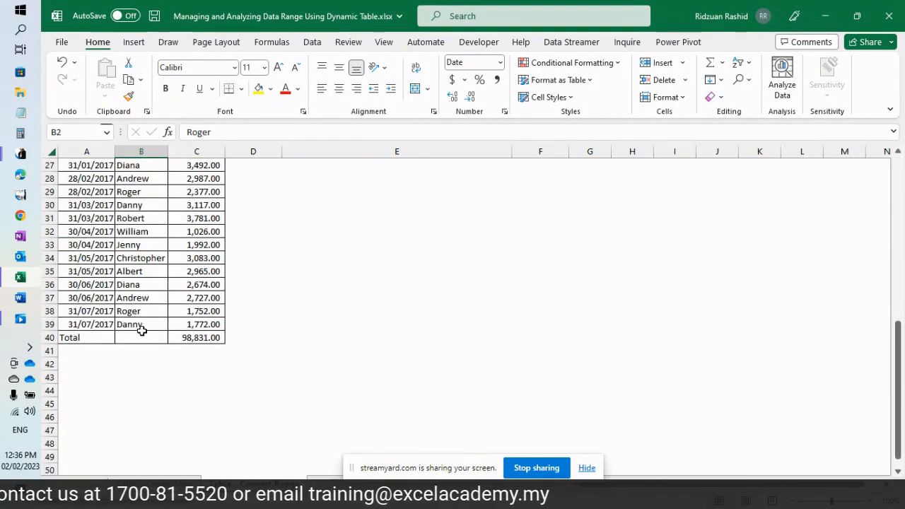
shift+click(140, 322)
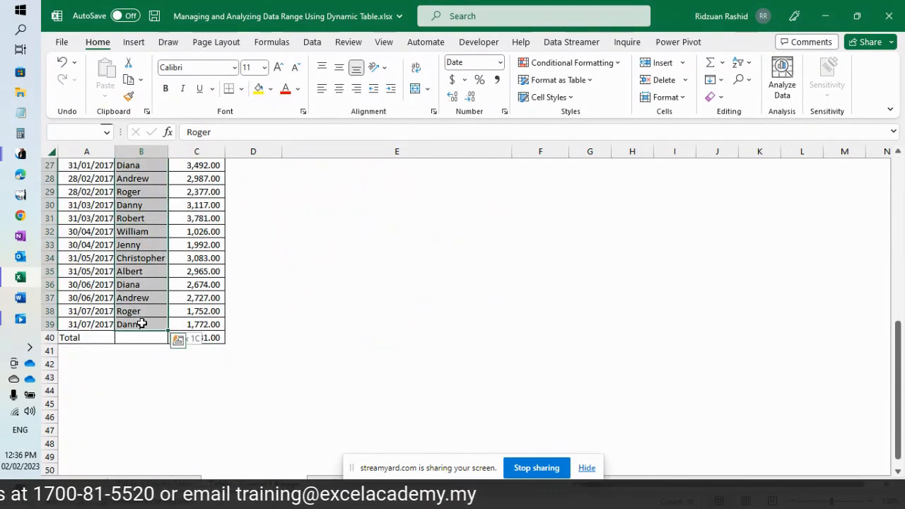
click(500, 63)
scroll(532, 253, down, 1)
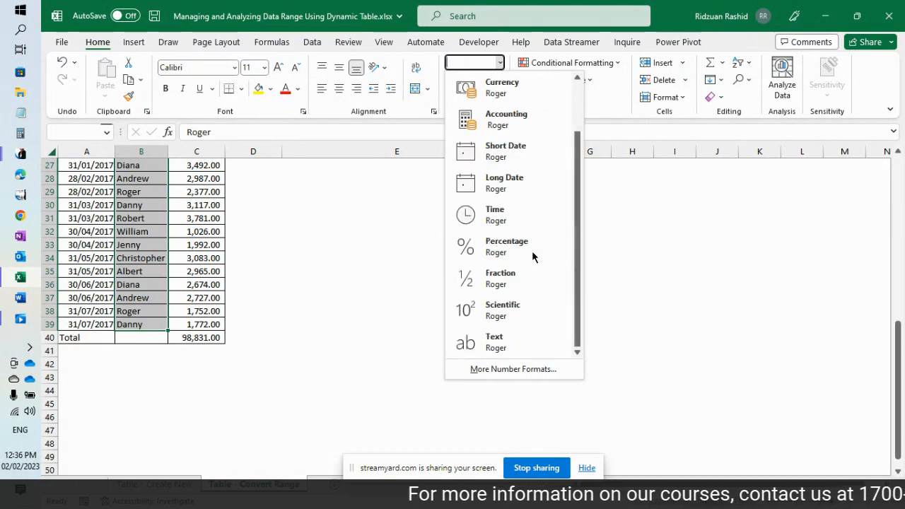
click(506, 336)
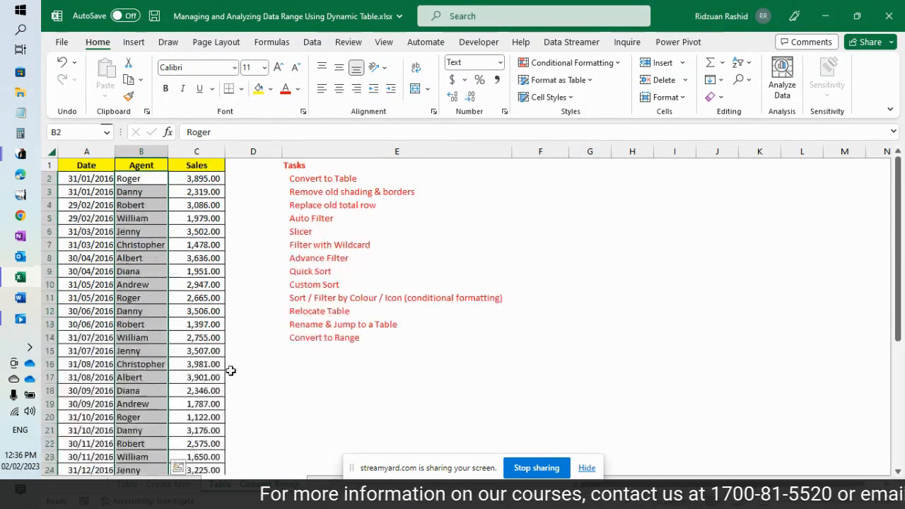
Step: Check the number format of the Sales figures from C2 down to C39 and return to A1
click(207, 180)
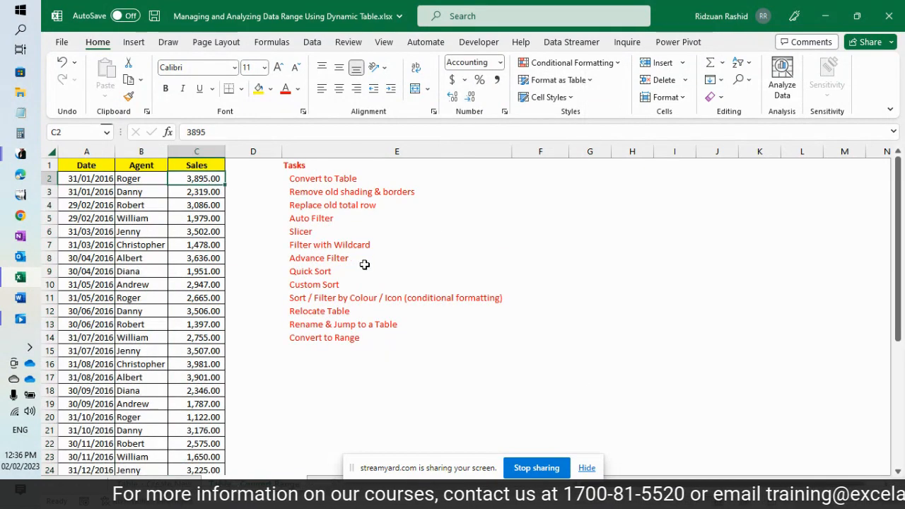
scroll(194, 220, down, 5)
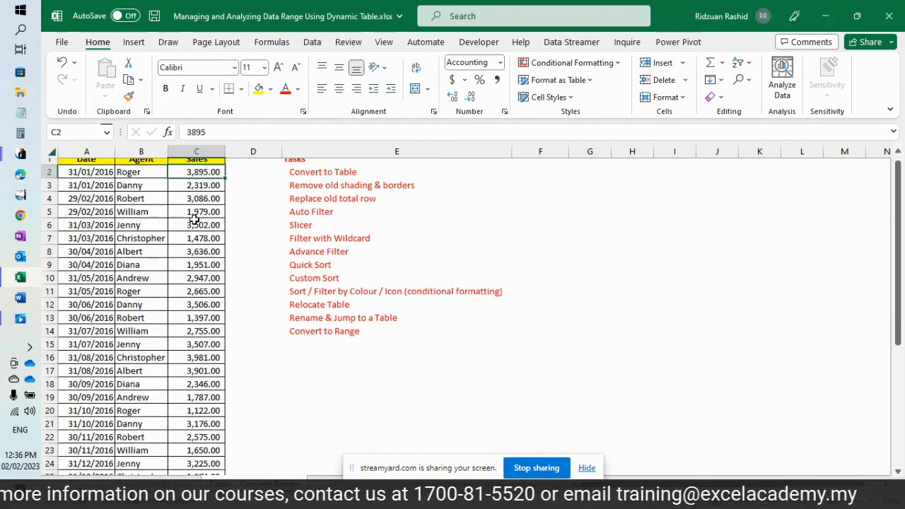
key(Down)
key(Down)
key(Down)
key(Down)
key(Down)
key(Down)
key(Down)
key(Down)
key(Down)
key(Down)
key(Down)
key(Down)
key(Down)
key(Down)
key(Down)
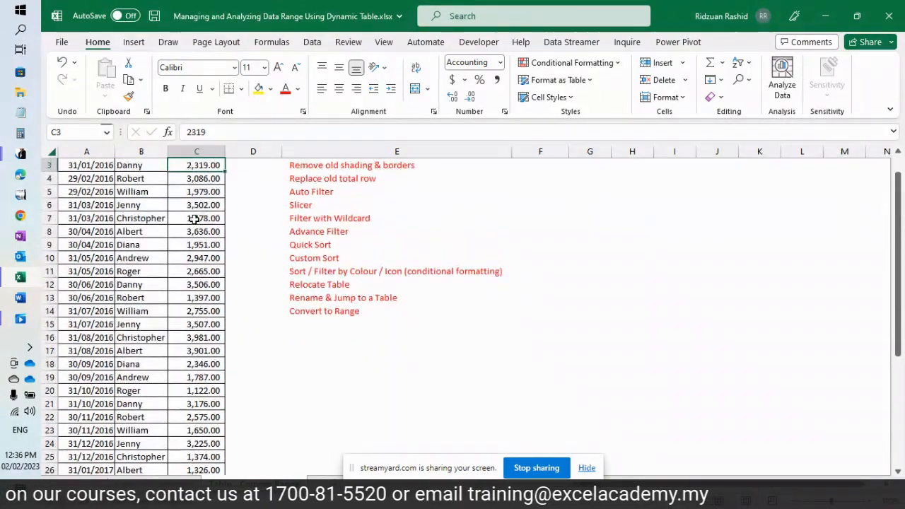
key(Down)
key(Down)
key(Down)
key(Down)
key(Down)
key(Down)
key(Down)
key(Down)
key(Down)
key(Down)
key(Down)
key(Down)
key(Down)
key(Down)
key(Down)
key(Down)
key(Down)
key(Down)
key(Down)
key(Down)
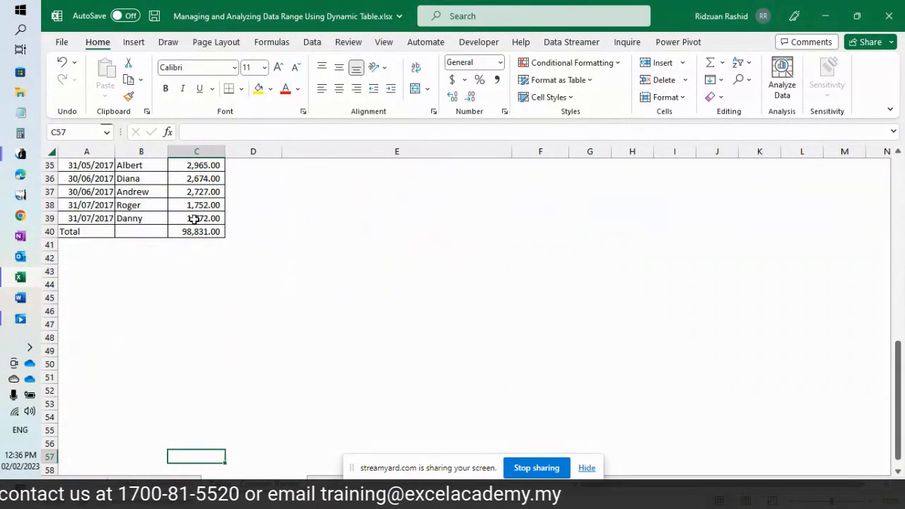
key(Up)
key(Up)
key(Up)
key(Up)
key(Up)
key(Up)
key(Up)
key(Up)
key(Up)
key(Up)
key(Up)
key(Up)
key(Up)
key(Up)
key(Up)
key(Up)
key(Up)
key(Up)
key(Up)
key(Up)
key(Up)
key(Down)
key(Down)
key(Down)
key(Down)
key(Down)
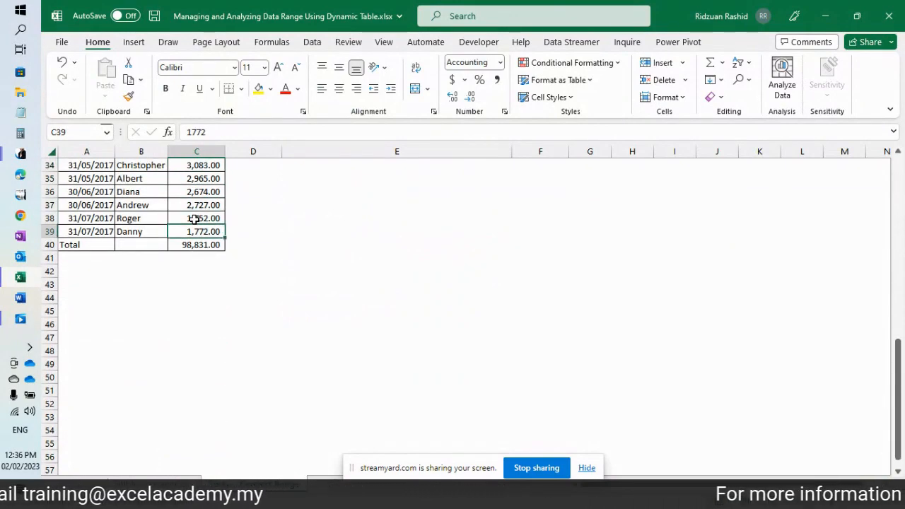
key(ctrl+Home)
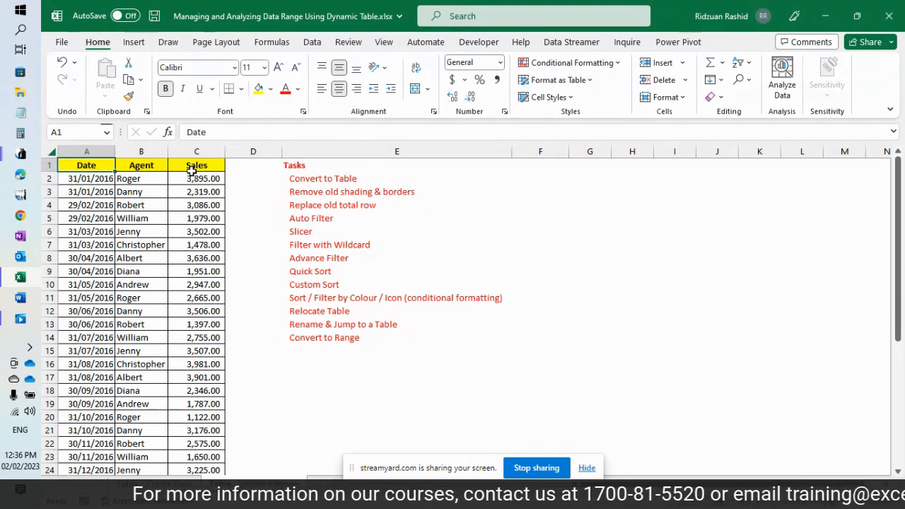
Step: Compare the number formats of the first date, agent and sales entries in A2, B2 and C2
click(80, 180)
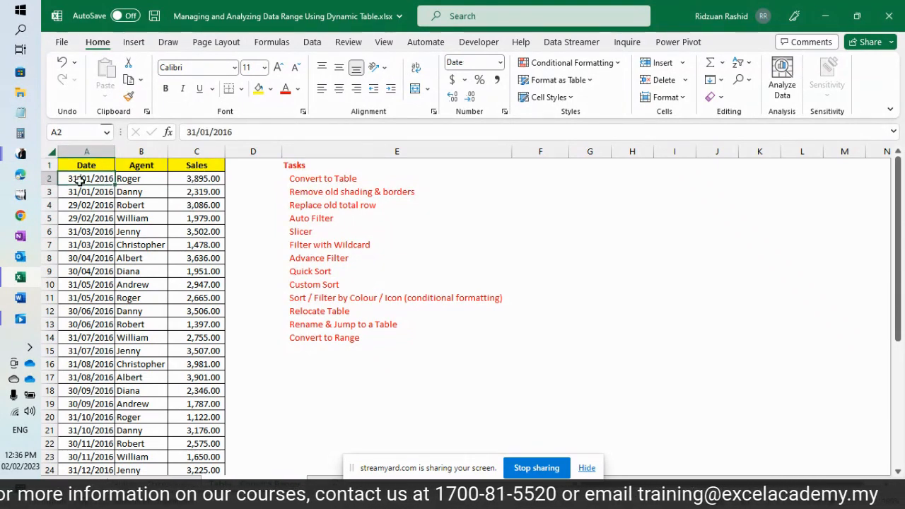
key(Right)
key(Right)
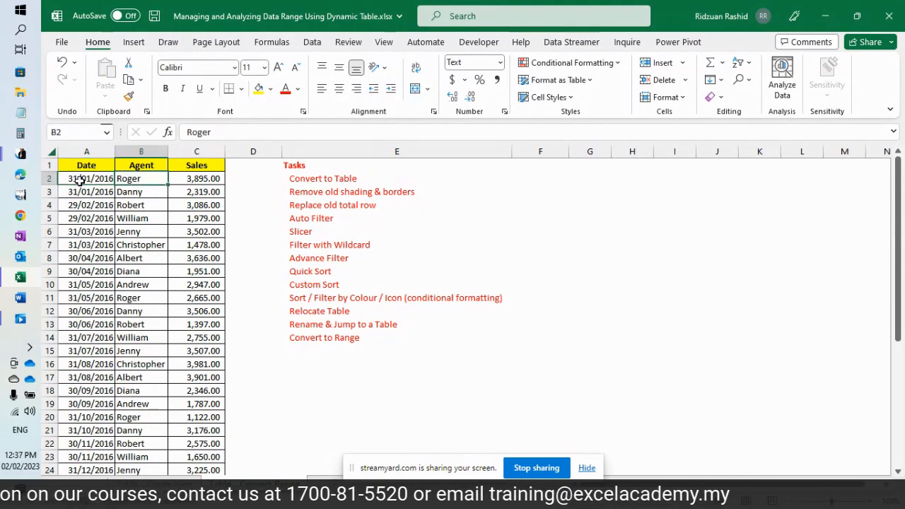
key(Left)
key(Left)
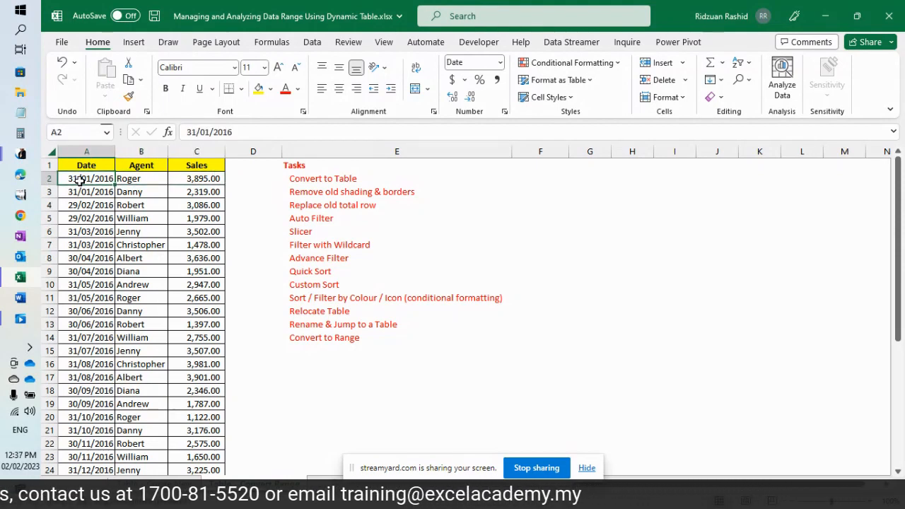
key(Right)
key(Right)
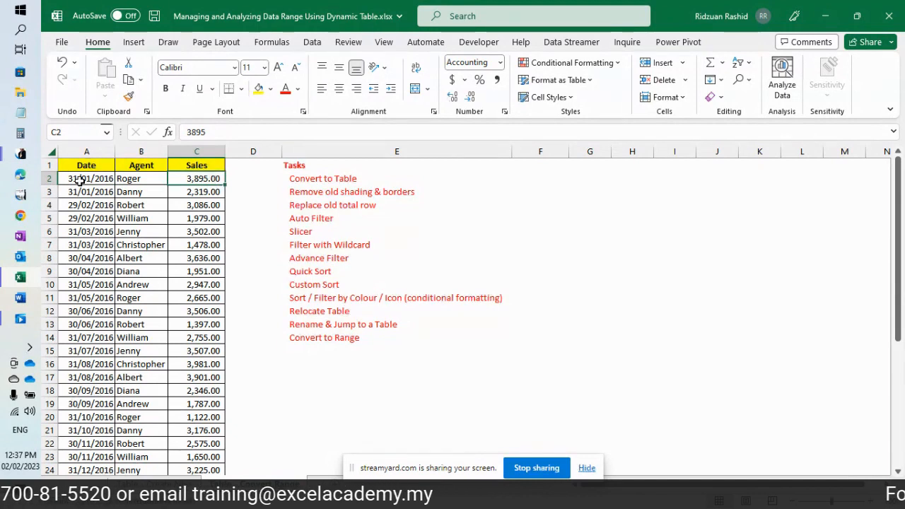
key(Left)
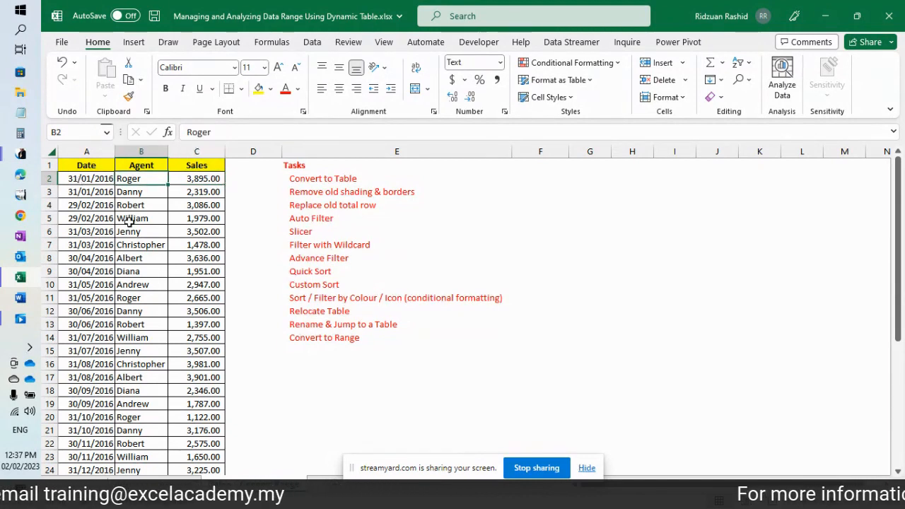
Step: Select the sales range A1:C40 from the headers to the Total row and return to A1
click(82, 165)
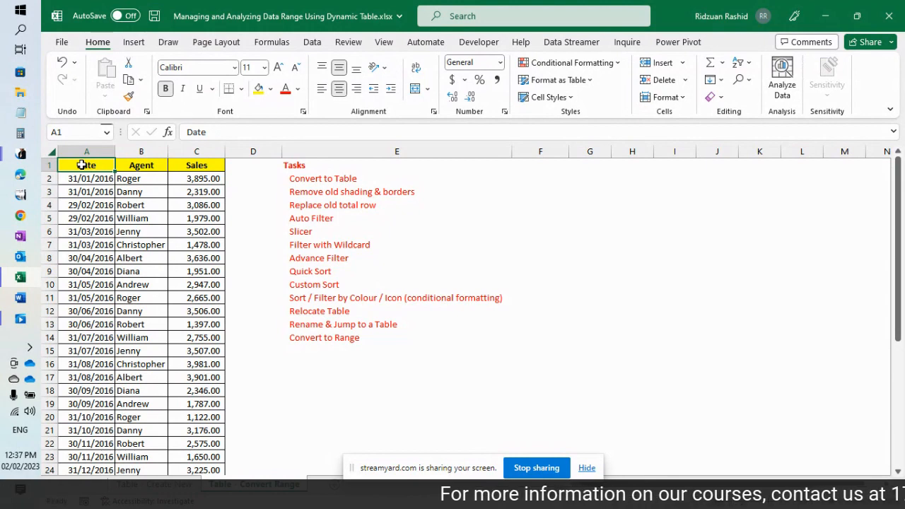
key(ctrl+shift+Right)
key(ctrl+shift+Down)
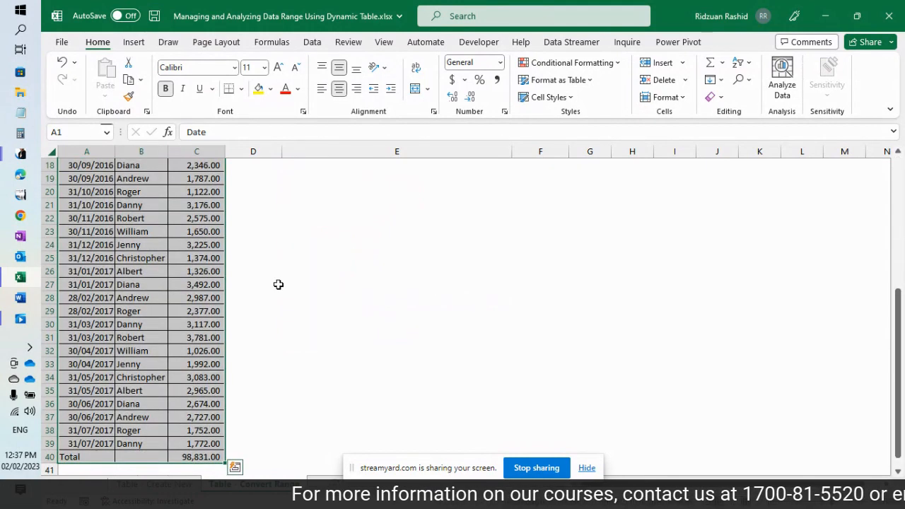
scroll(279, 284, up, 6)
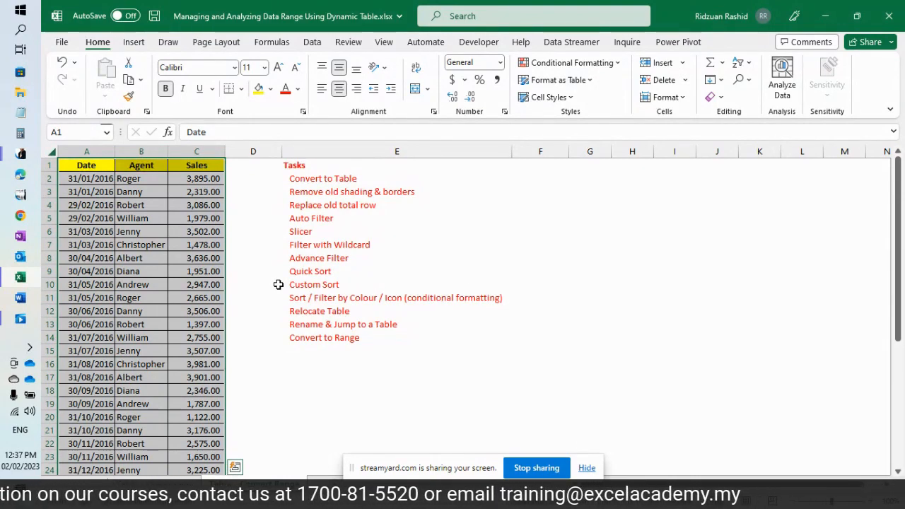
click(136, 203)
click(90, 166)
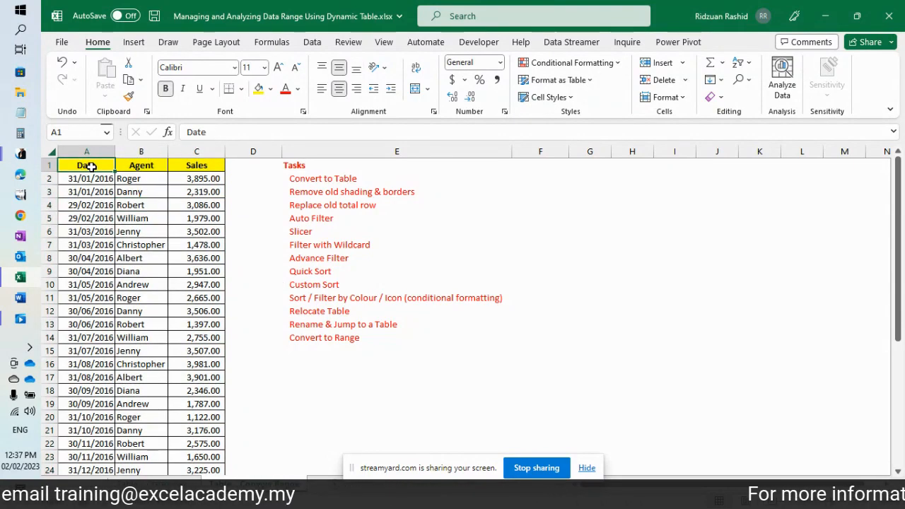
Step: Extend the selection from the Date header across to Sales and down to the Total row, and deselect it at A3
key(ctrl+shift+Right)
key(ctrl+shift+Down)
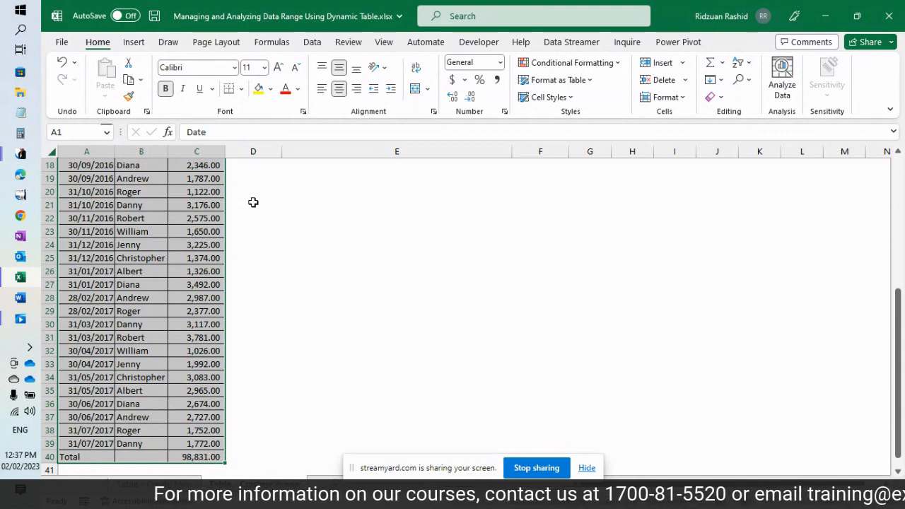
text(t)
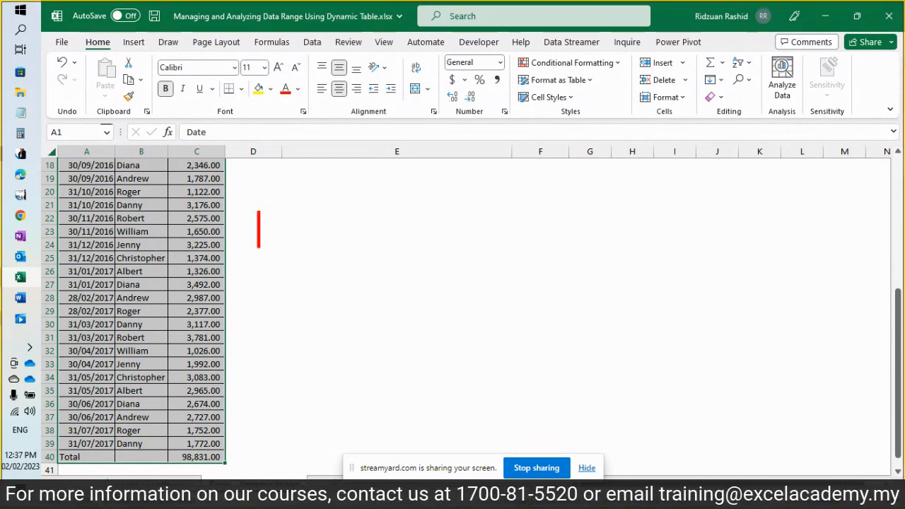
text(Ctrl A)
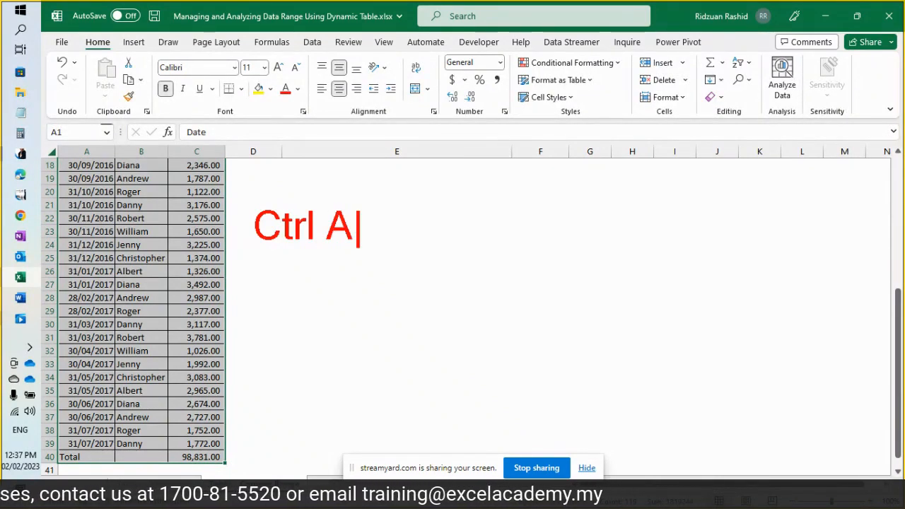
key(Escape)
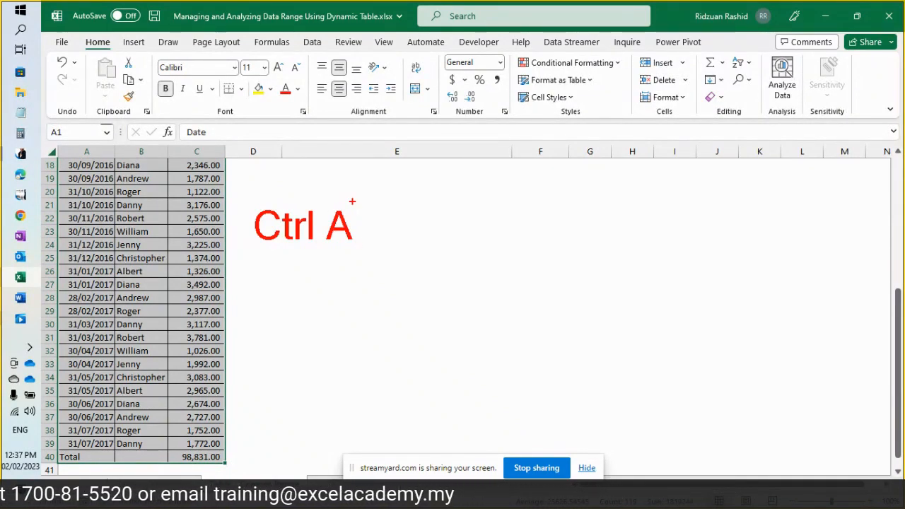
key(Escape)
scroll(125, 251, up, 6)
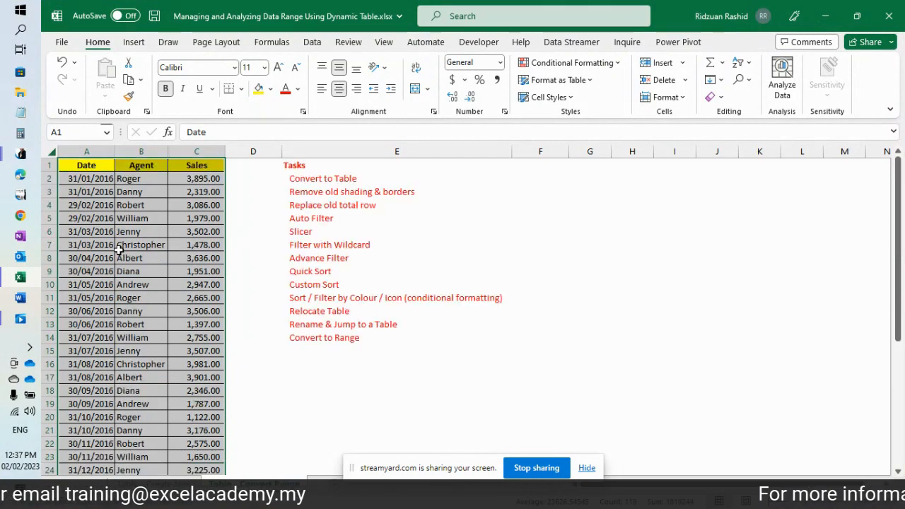
click(108, 196)
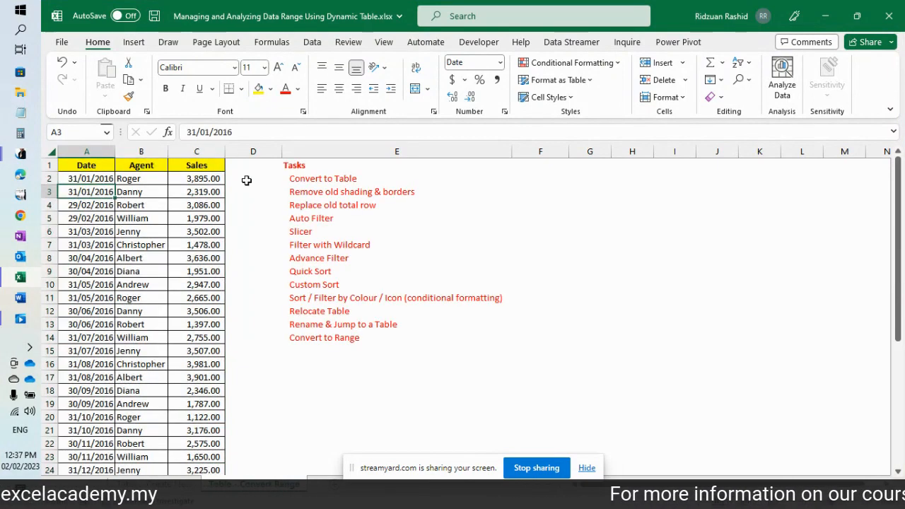
Step: Select the entire worksheet from empty cell H3 and return to A2
click(621, 189)
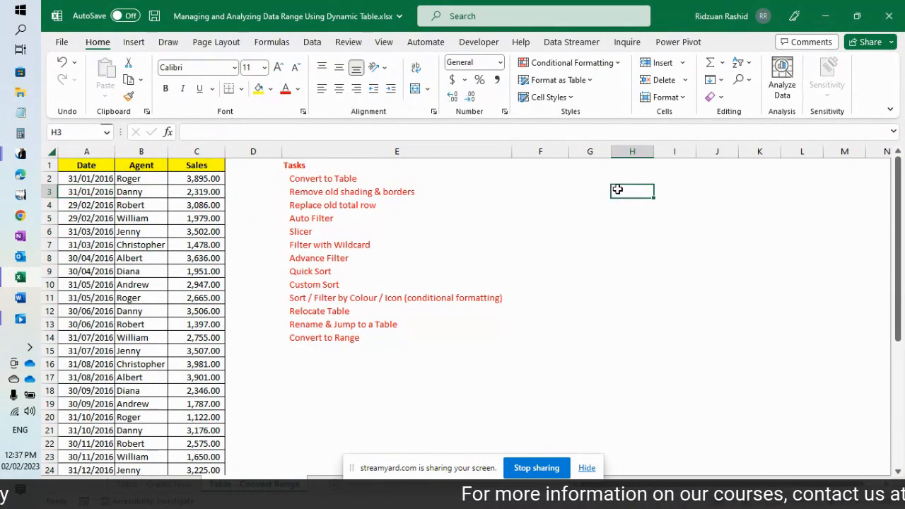
key(ctrl+a)
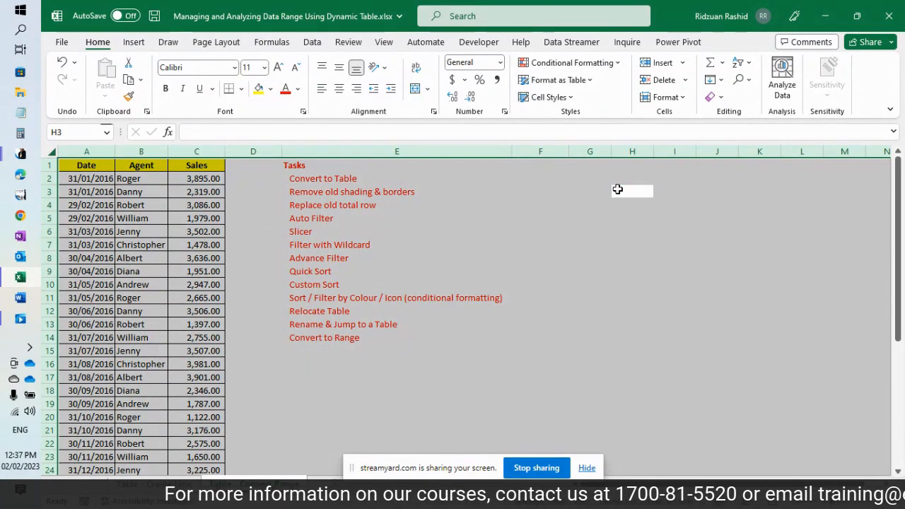
drag(362, 204, 265, 215)
click(108, 181)
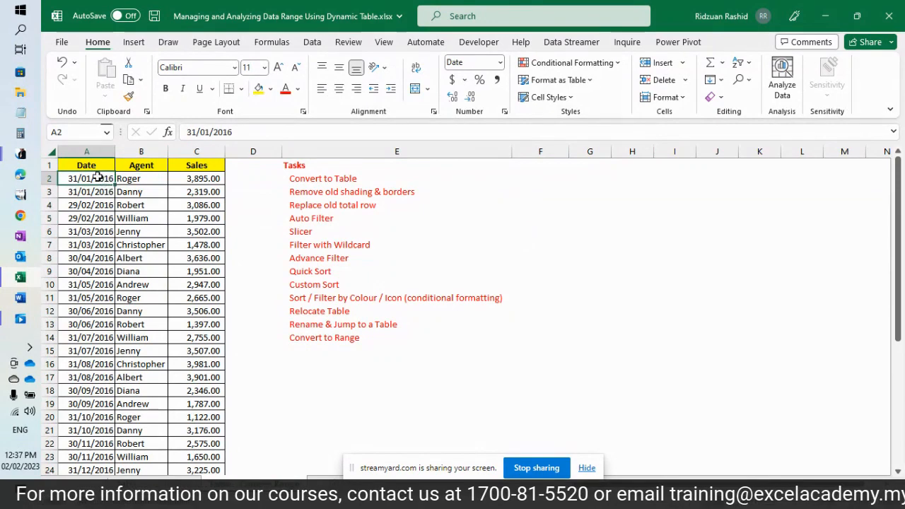
Step: Select the sales data from A1 through the last used cell, C40
click(89, 164)
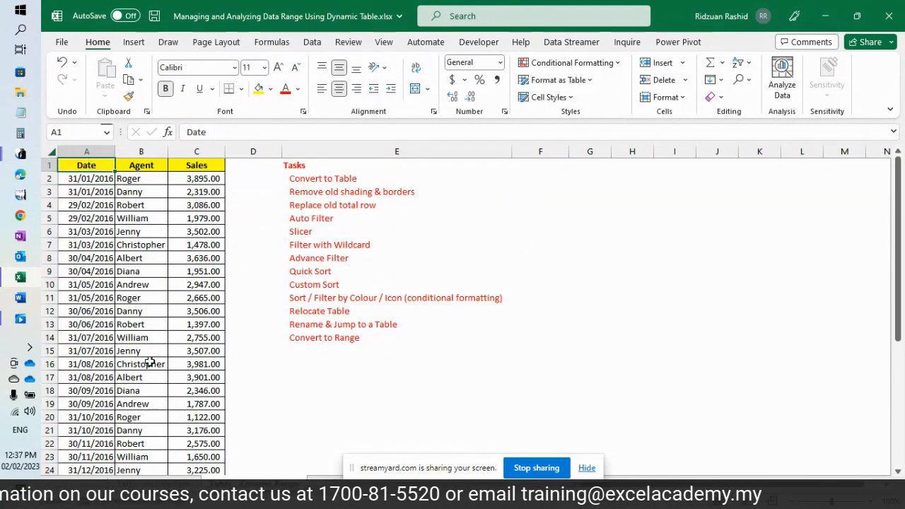
key(ctrl+shift+End)
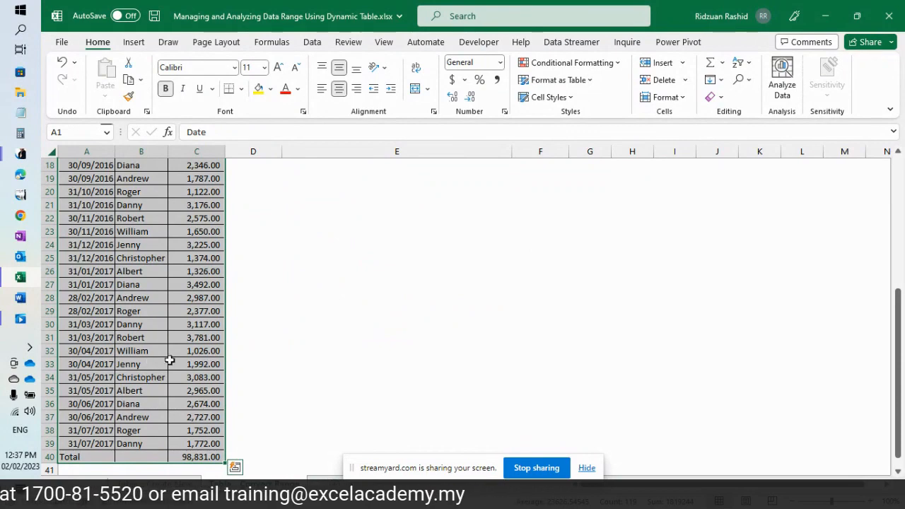
scroll(164, 331, up, 6)
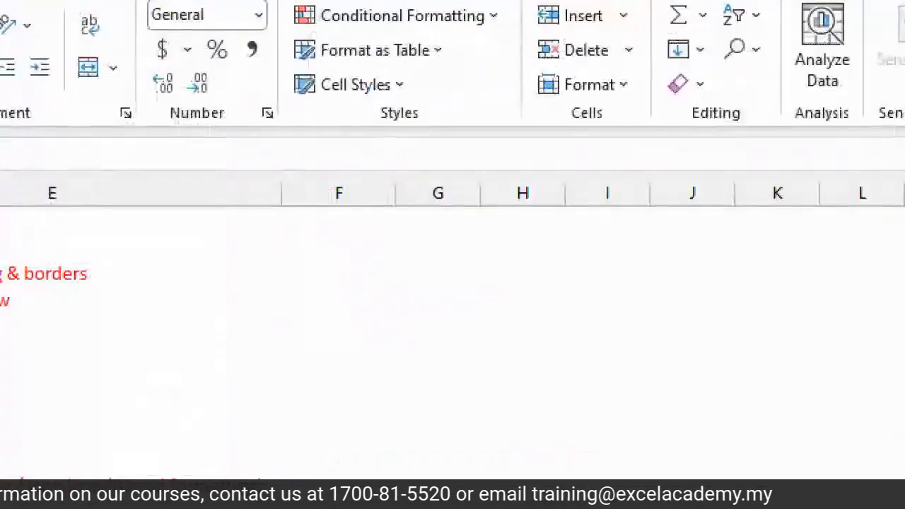
Step: Clear all formats from the selected sales range and undo the clearing
drag(725, 105, 702, 90)
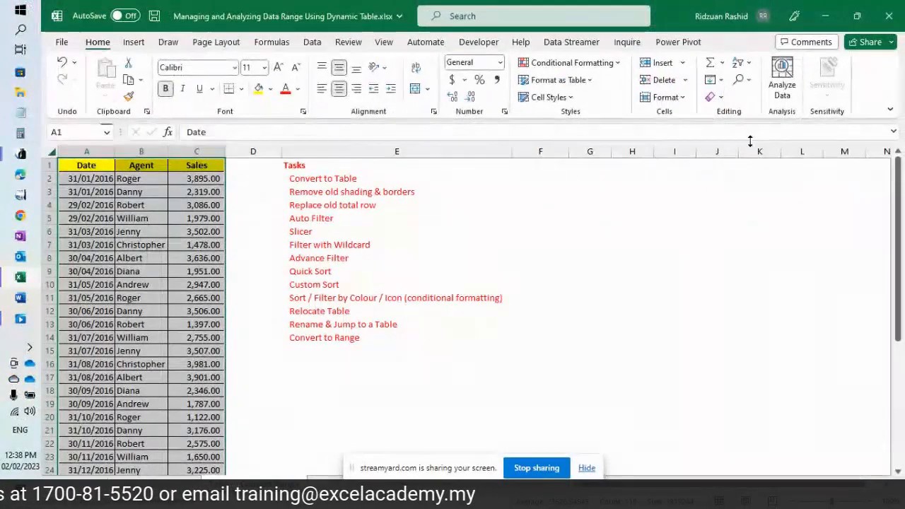
click(722, 100)
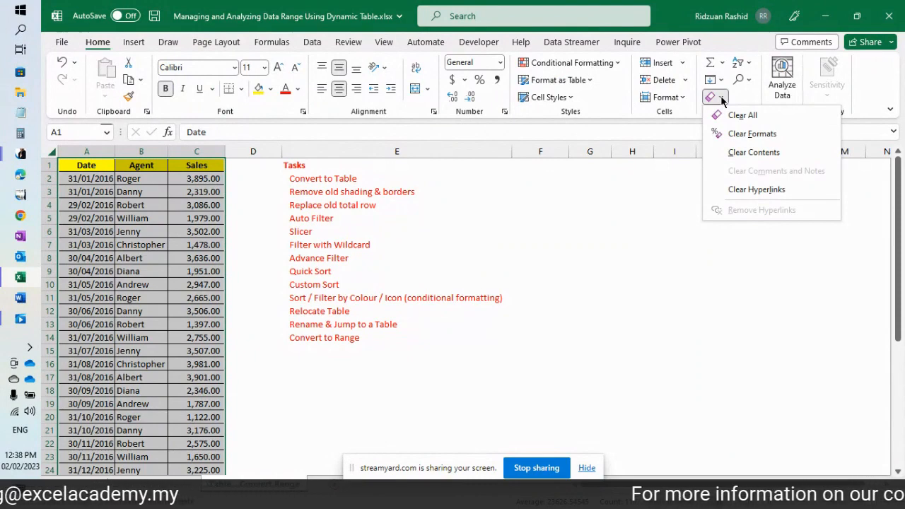
click(762, 137)
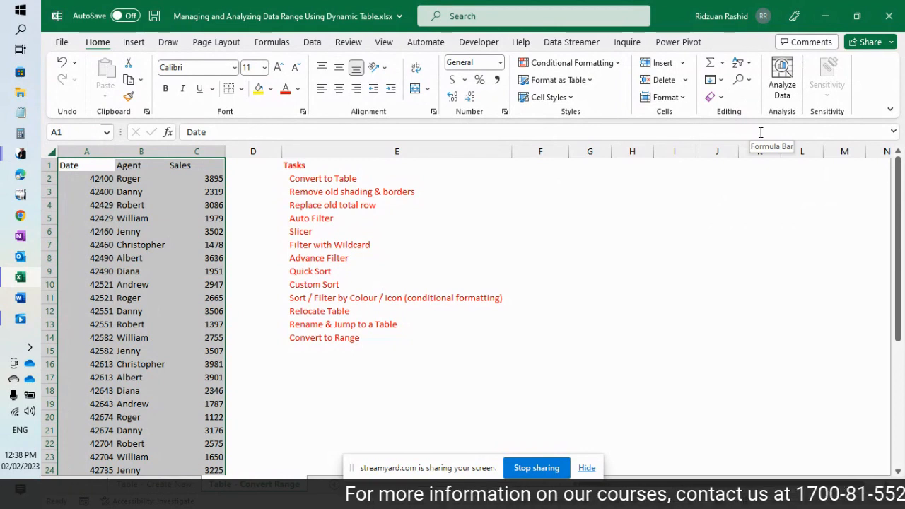
key(ctrl+z)
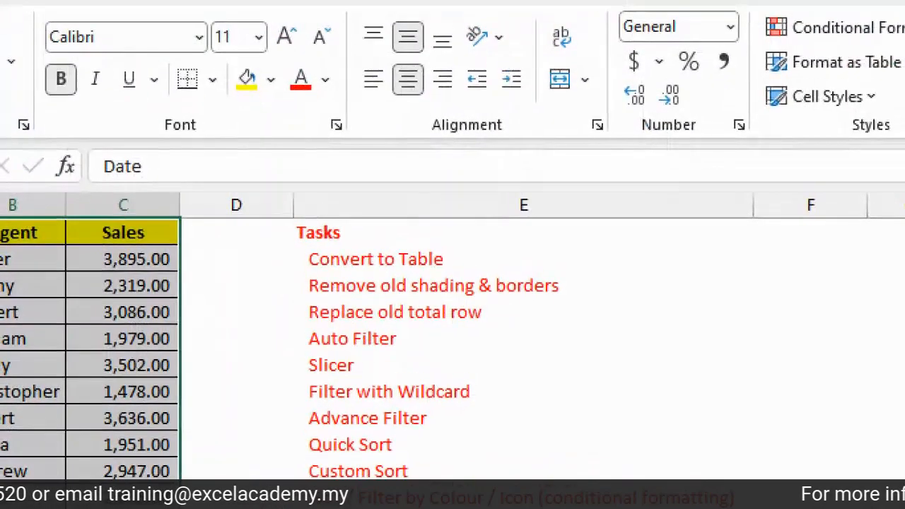
Step: Remove the yellow fill colour from the selected sales range by applying No Fill
drag(202, 141, 154, 117)
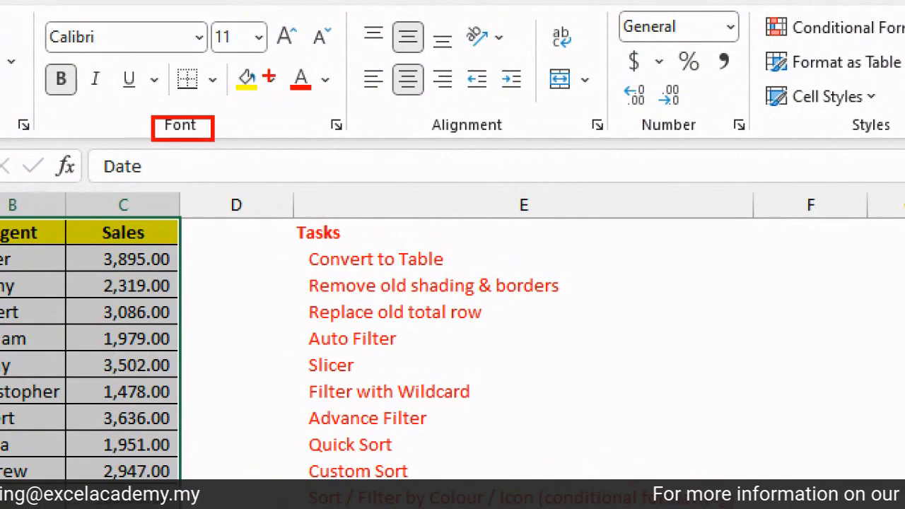
drag(231, 66, 270, 95)
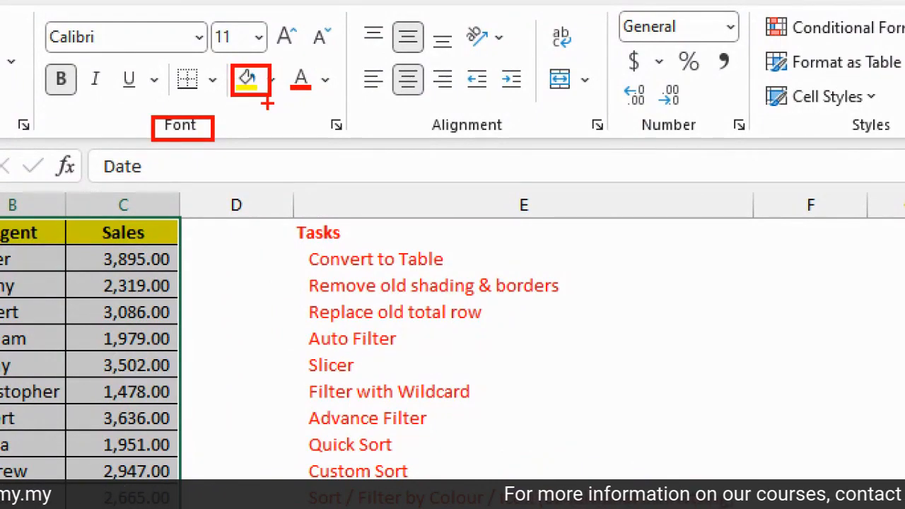
key(Escape)
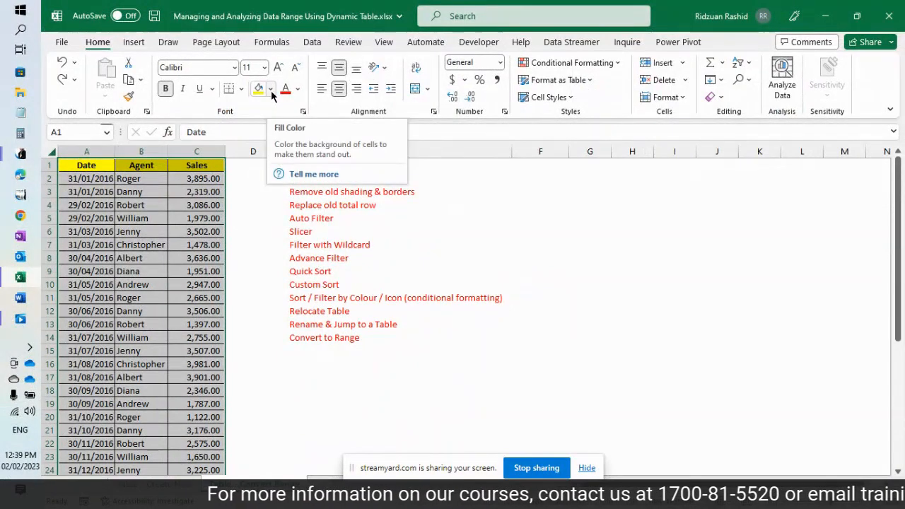
click(271, 90)
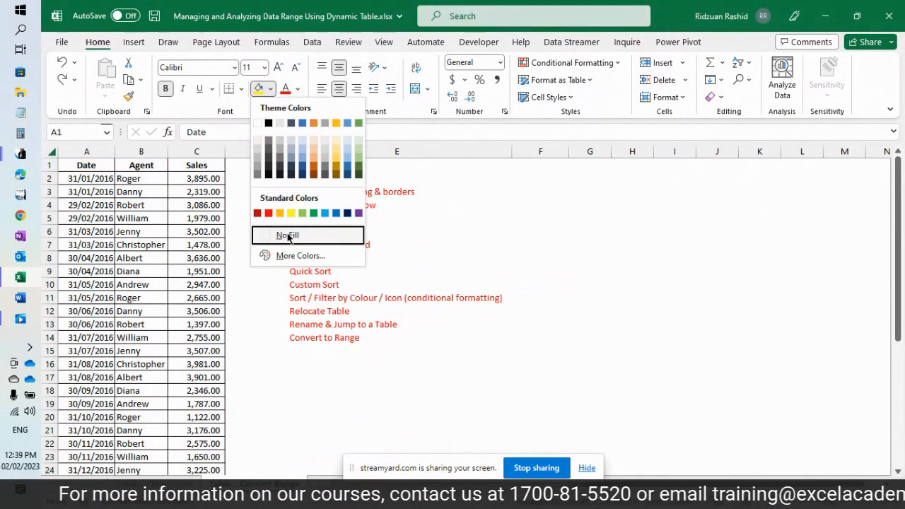
click(286, 234)
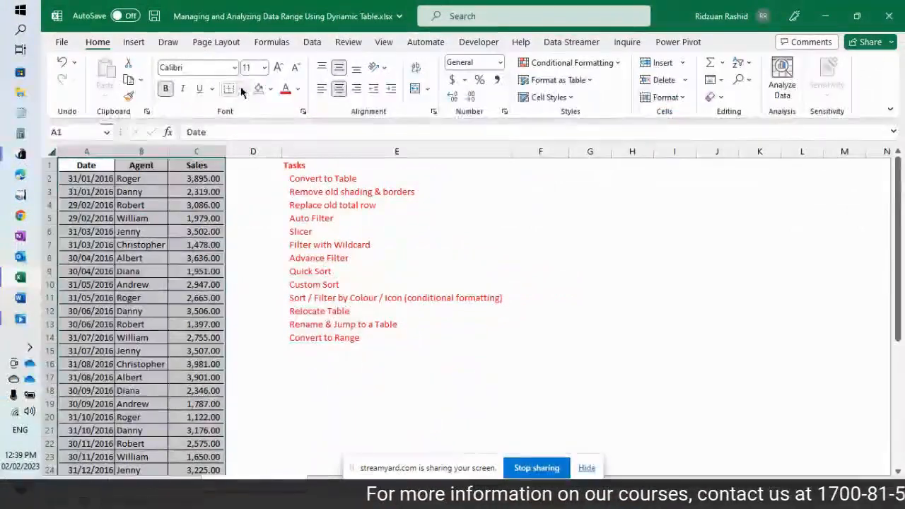
Step: Remove all borders from the selected sales range and deselect it at B5
click(227, 79)
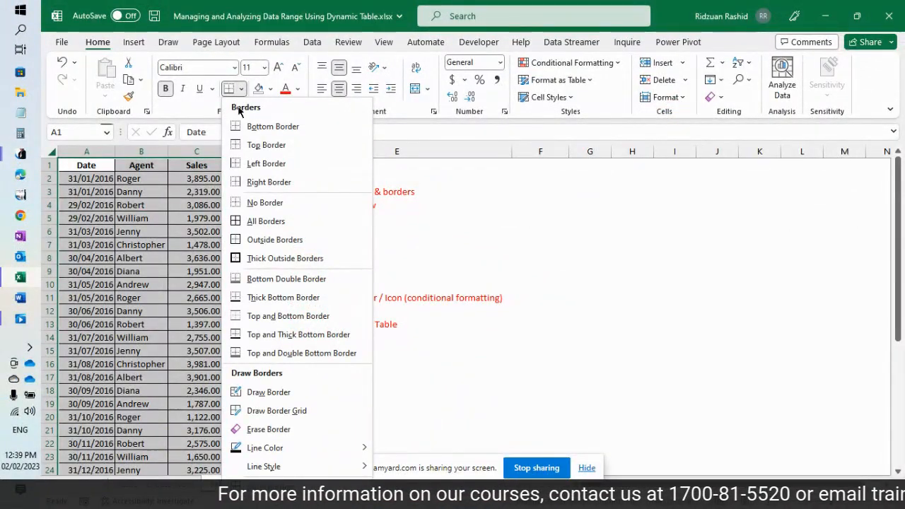
click(263, 203)
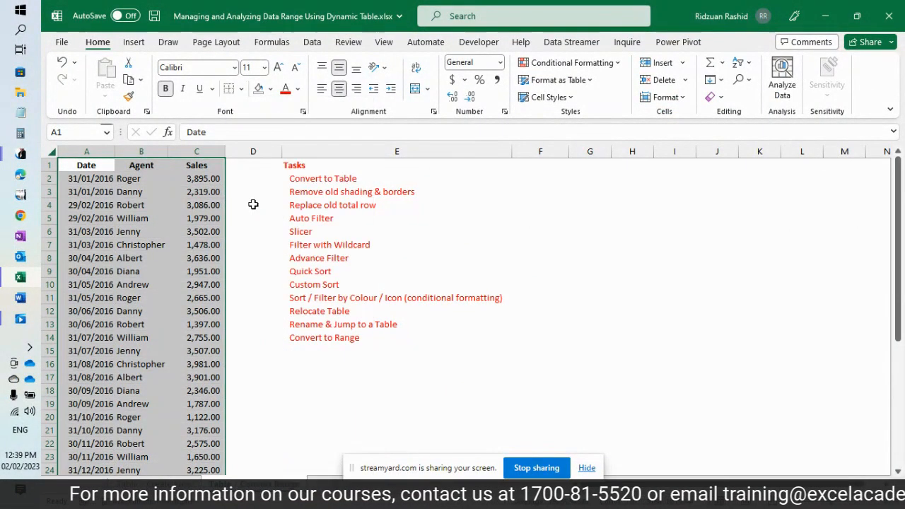
click(163, 216)
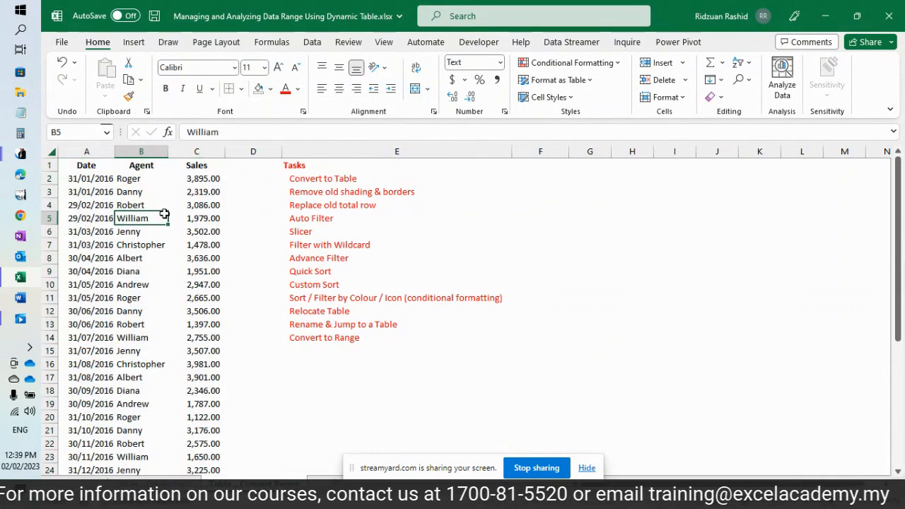
Step: Inspect the Date header and the first record from A2 across to C2, and return to A2
click(97, 171)
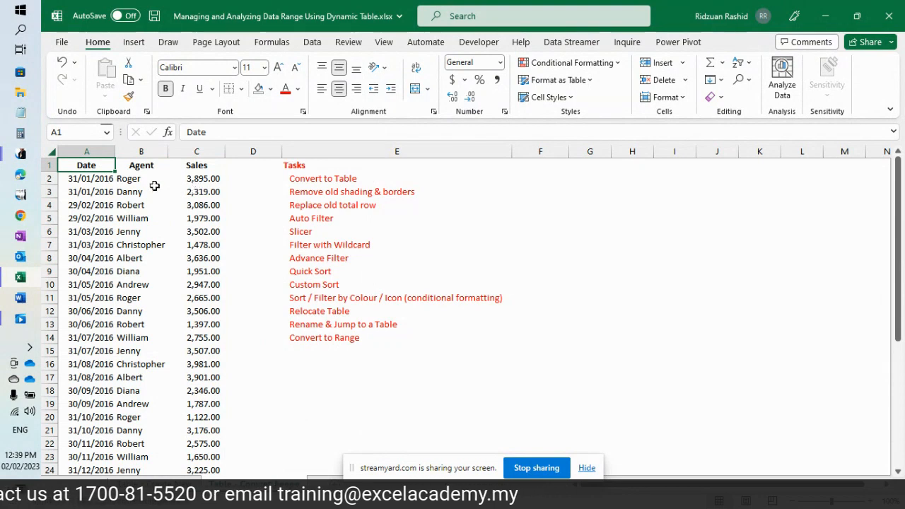
click(84, 183)
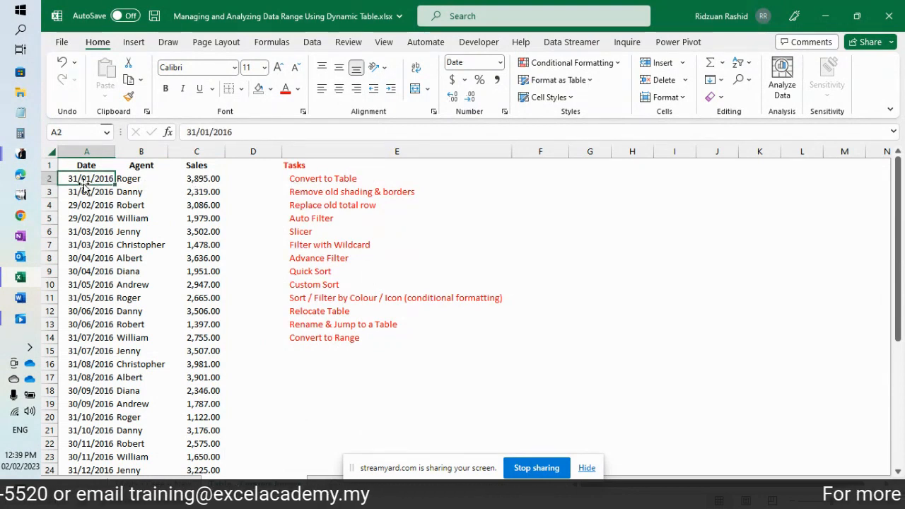
key(Right)
key(Right)
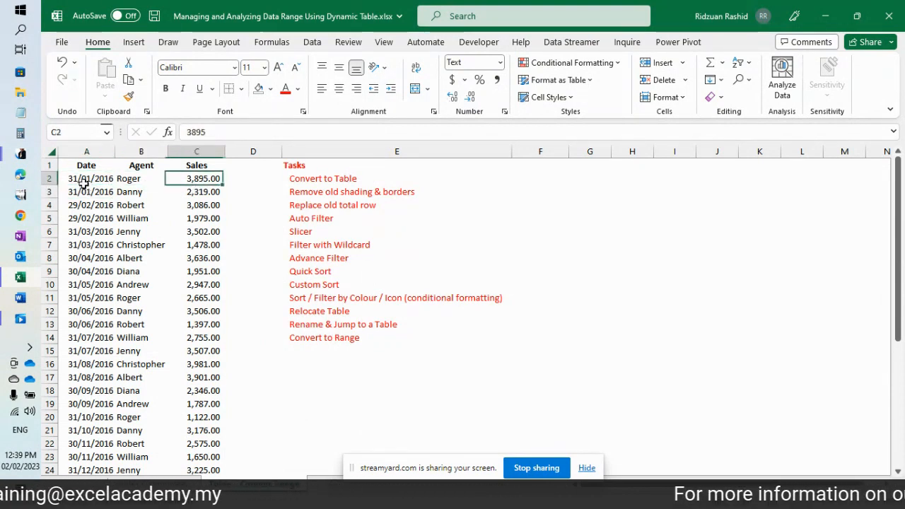
key(Left)
key(Left)
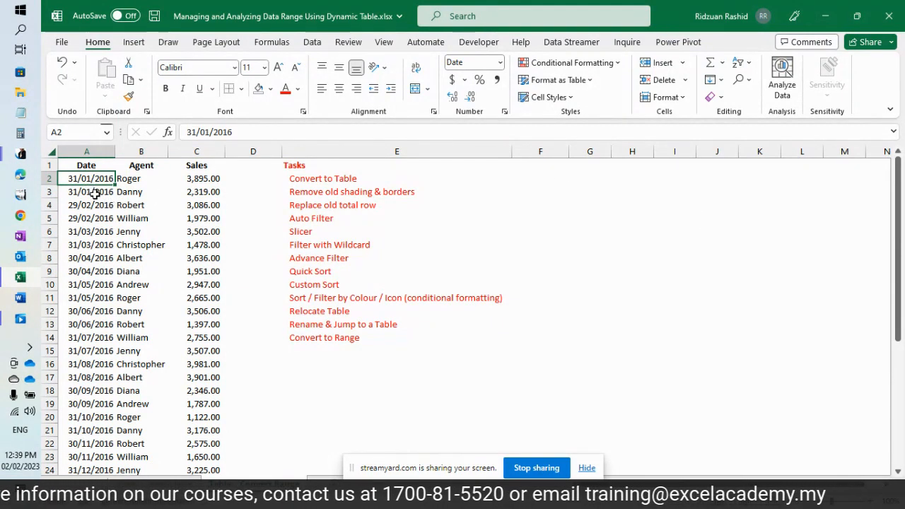
Step: Show the worksheet gridlines and hide them again
click(383, 43)
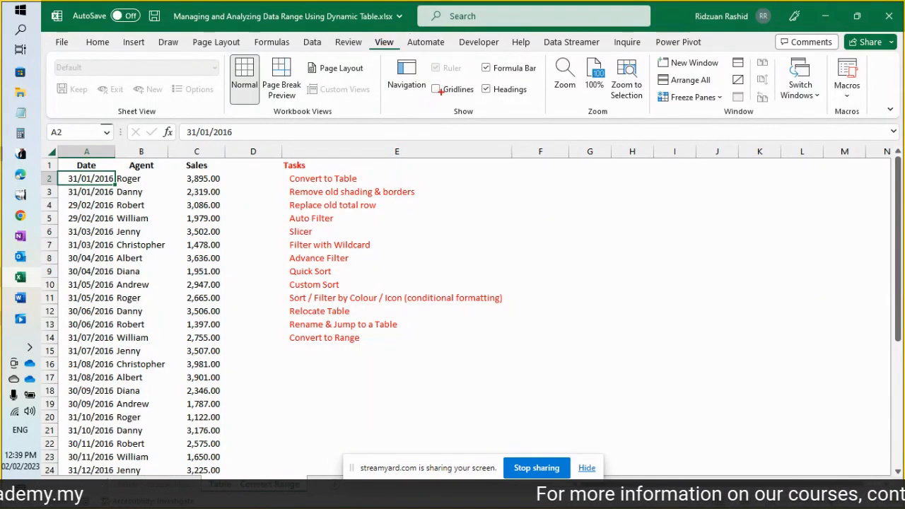
drag(424, 81, 475, 102)
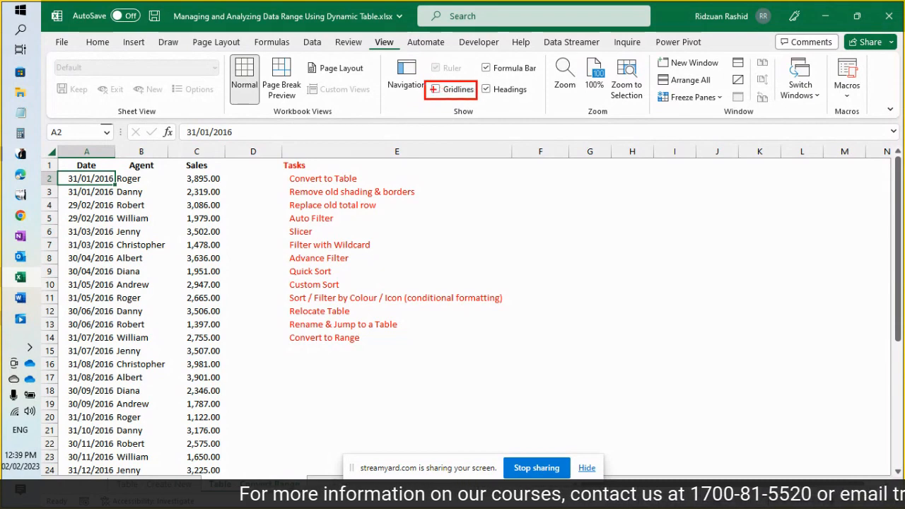
key(Escape)
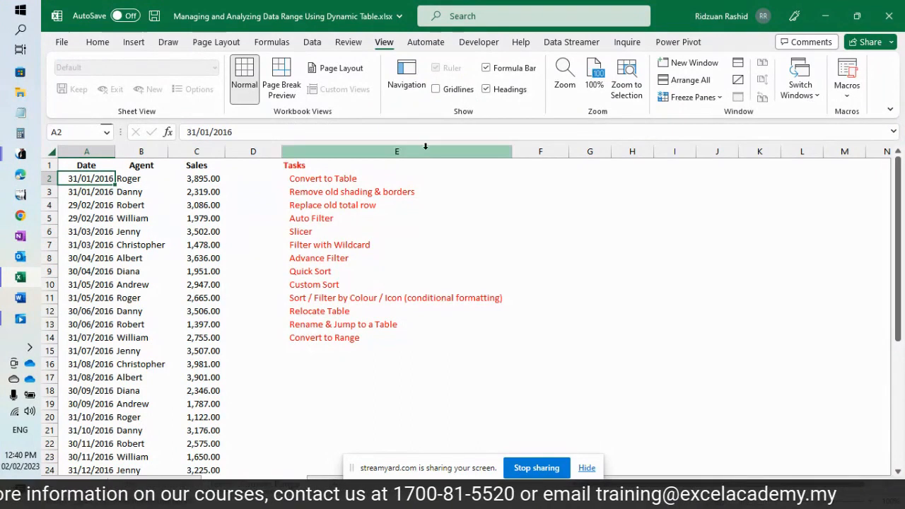
click(435, 89)
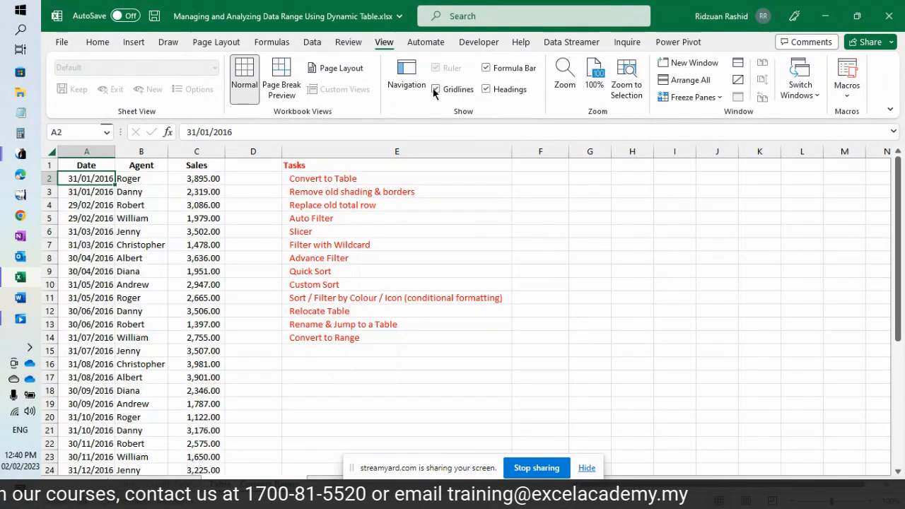
click(435, 91)
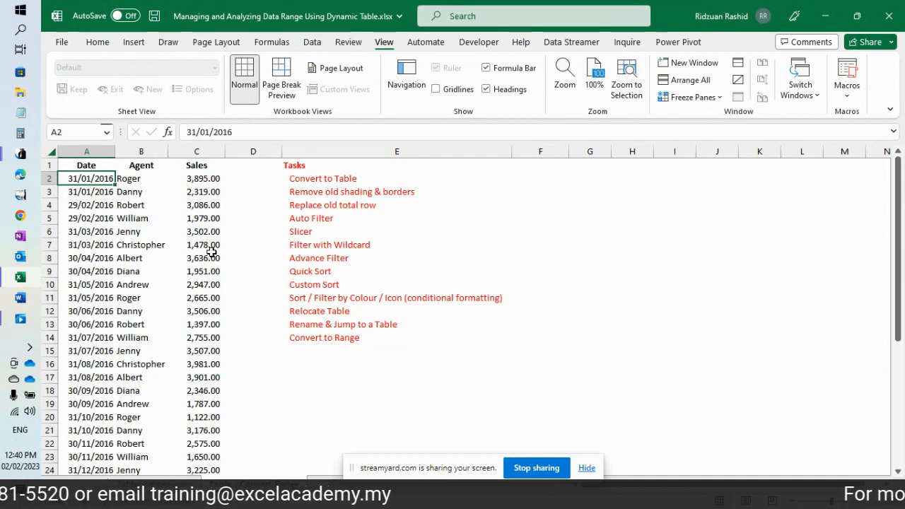
Step: View the Format as Table style gallery from the Date header in A1 and close it without applying a style
click(147, 242)
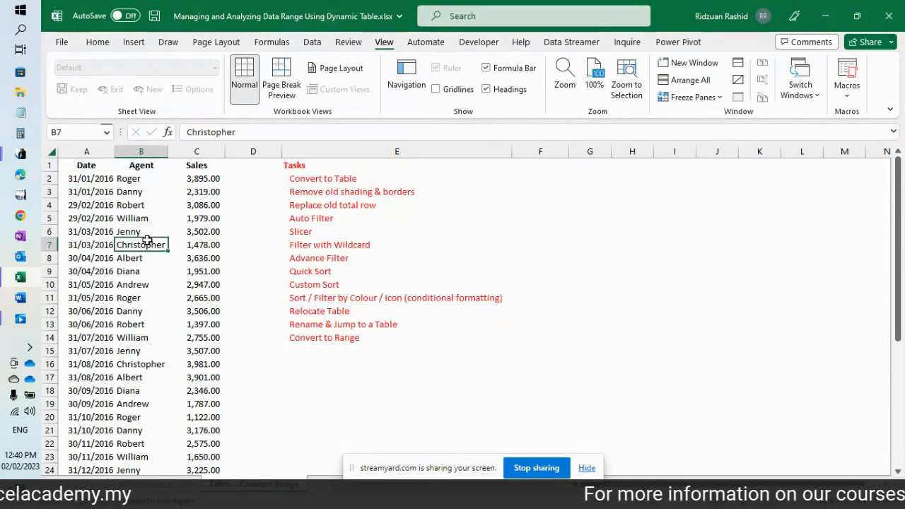
click(91, 178)
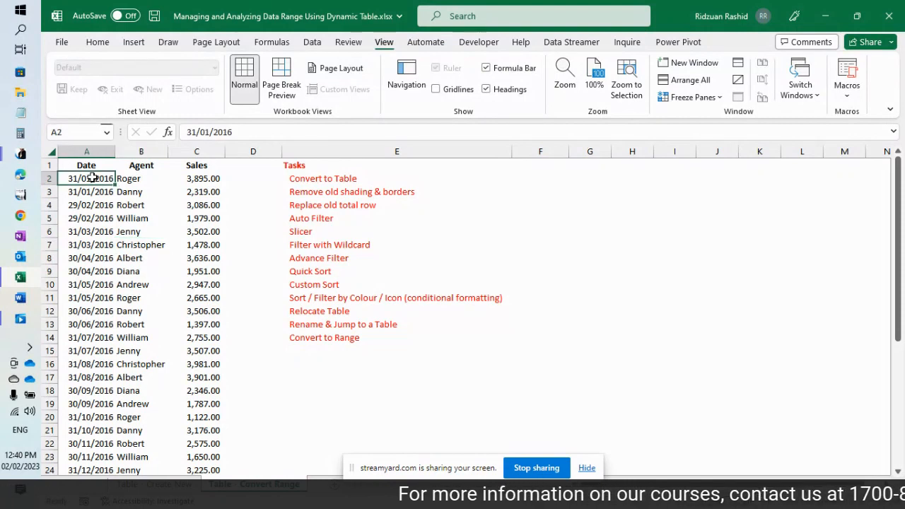
click(89, 164)
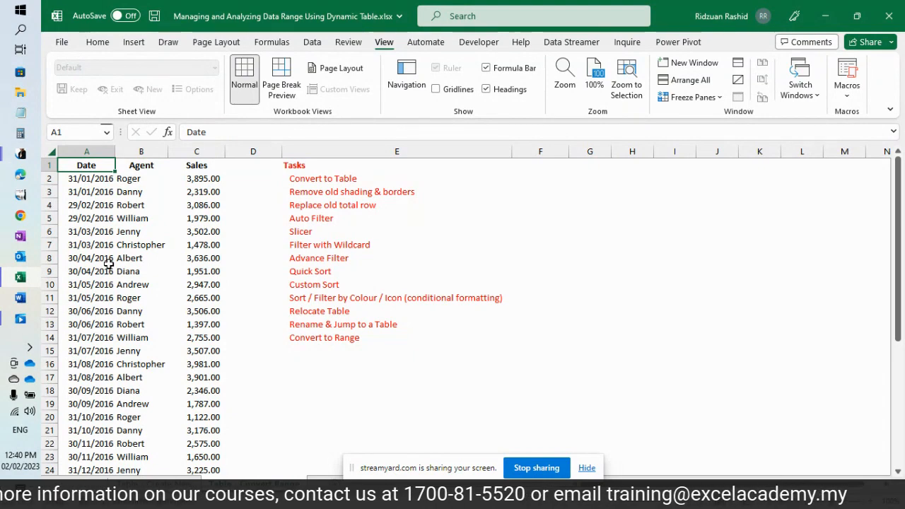
click(93, 44)
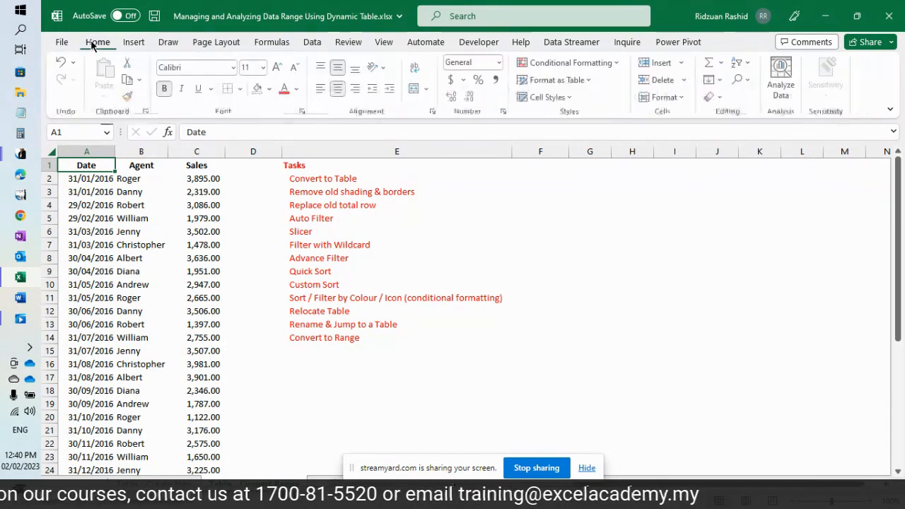
click(590, 80)
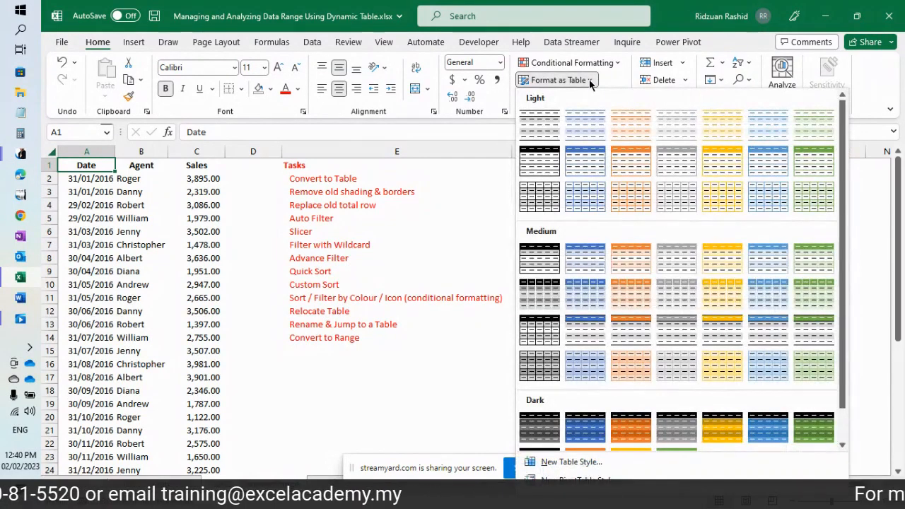
click(590, 81)
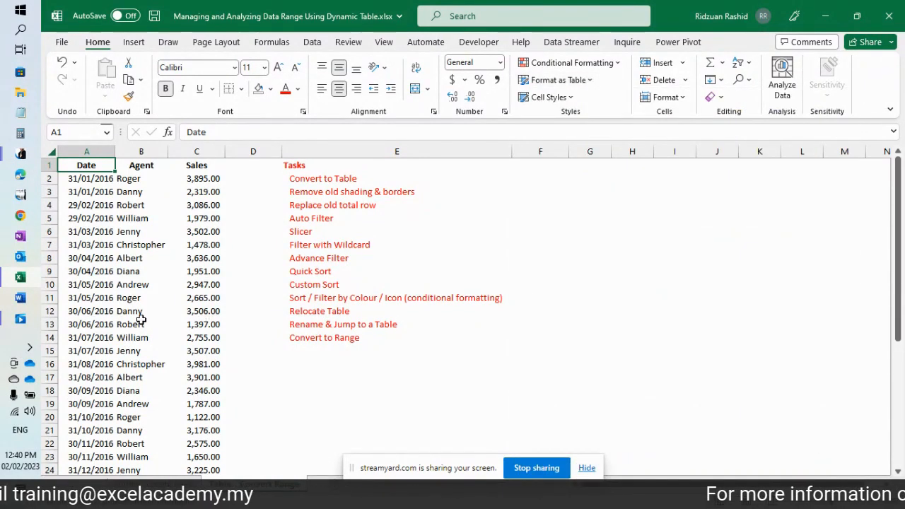
Step: Examine the source range proposed for creating a table from the sales data down to the Total row, and cancel the creation
click(133, 42)
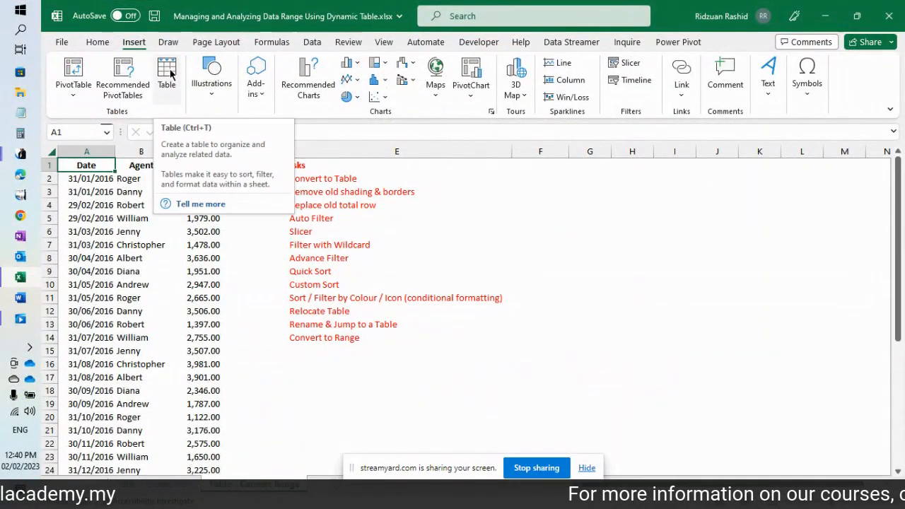
click(169, 74)
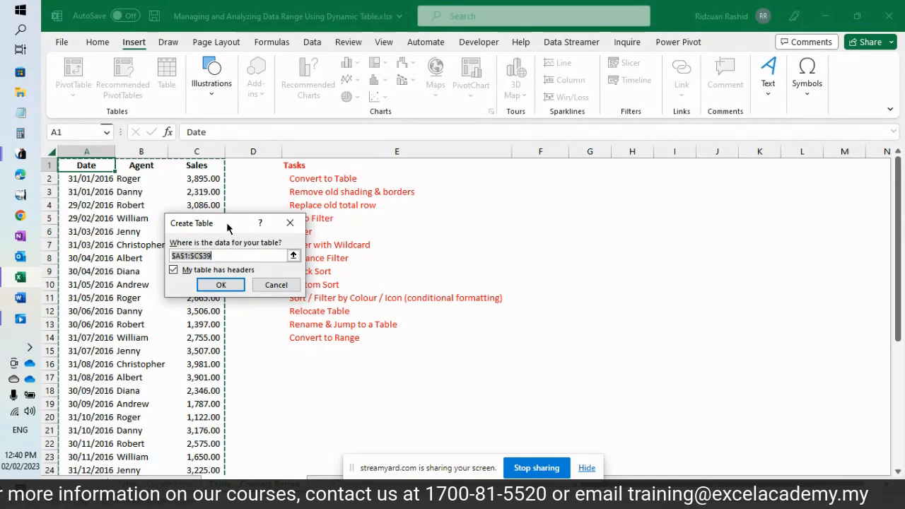
drag(227, 227, 305, 207)
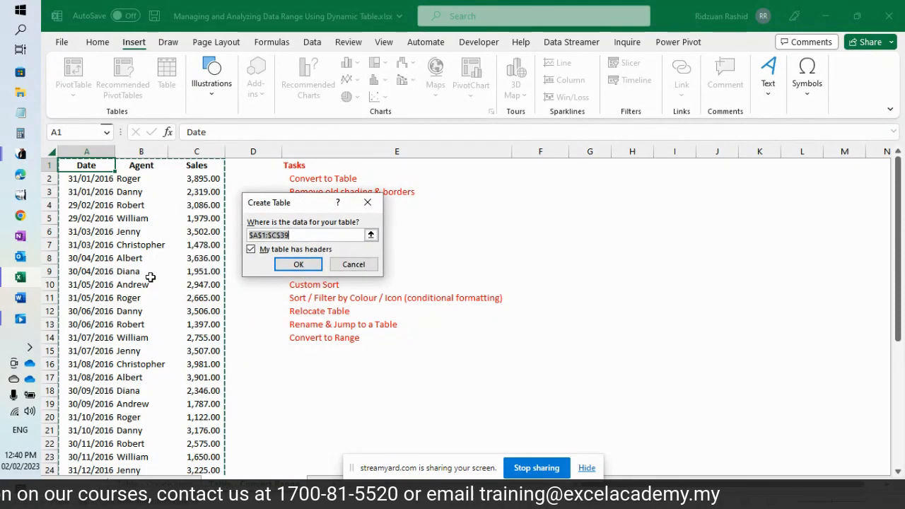
scroll(151, 277, down, 4)
scroll(150, 277, down, 3)
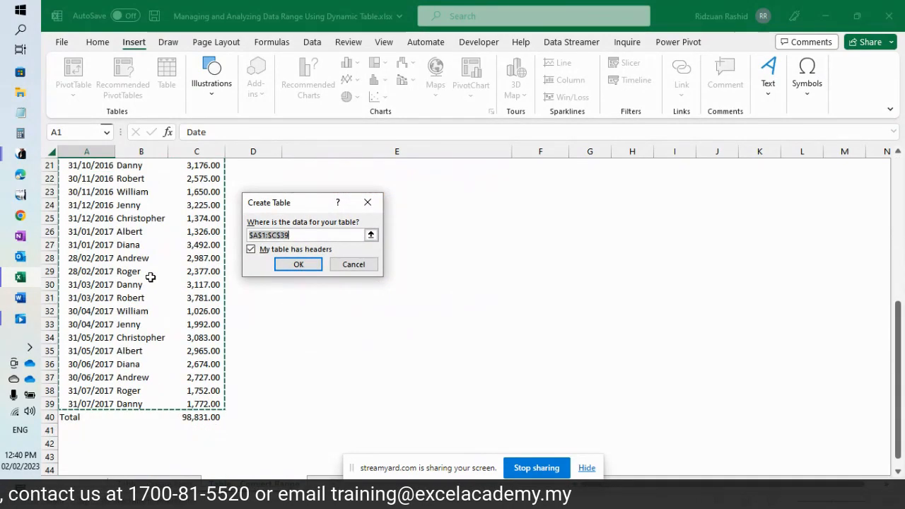
scroll(150, 277, up, 2)
scroll(150, 277, down, 3)
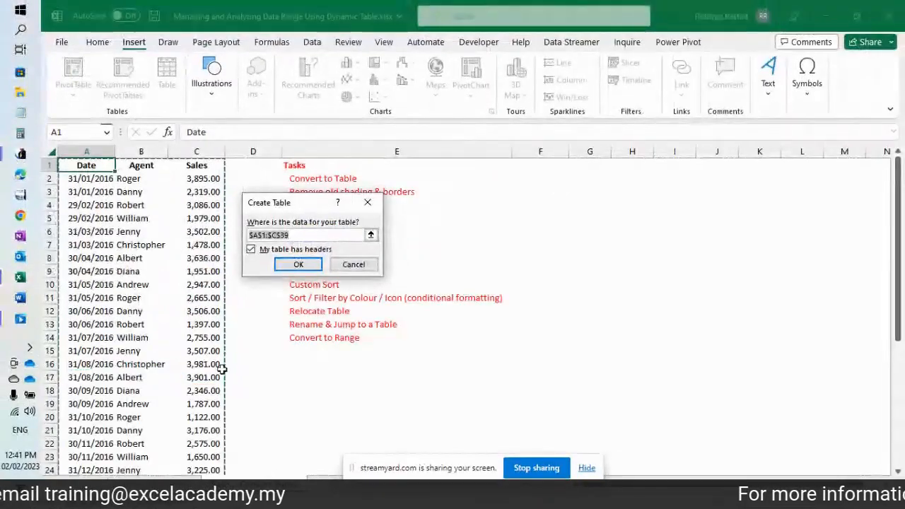
scroll(174, 341, down, 6)
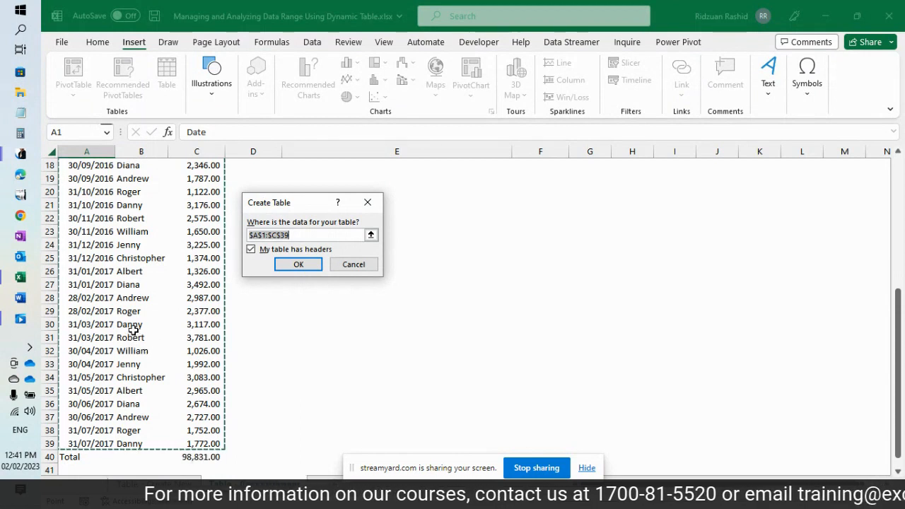
click(354, 263)
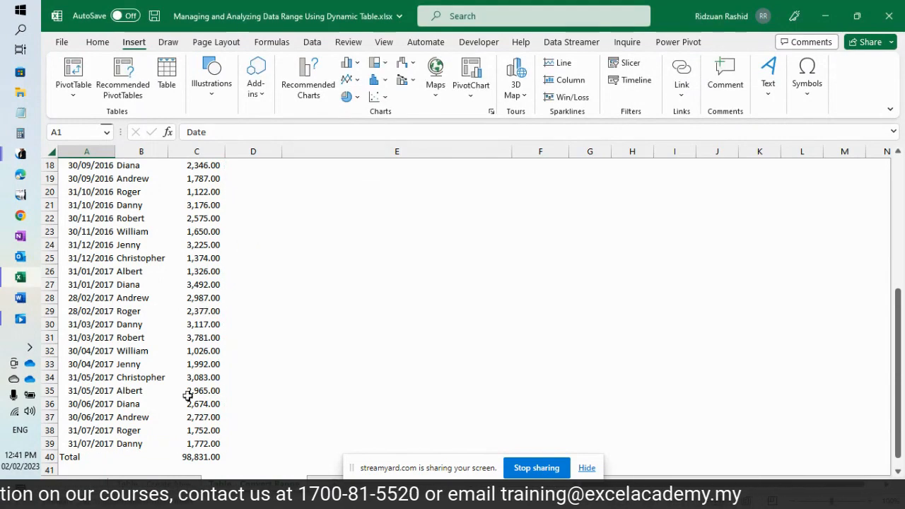
Step: Check the total formula in C40 and undo the border removal on the sales range, ending at the Agent header
click(199, 457)
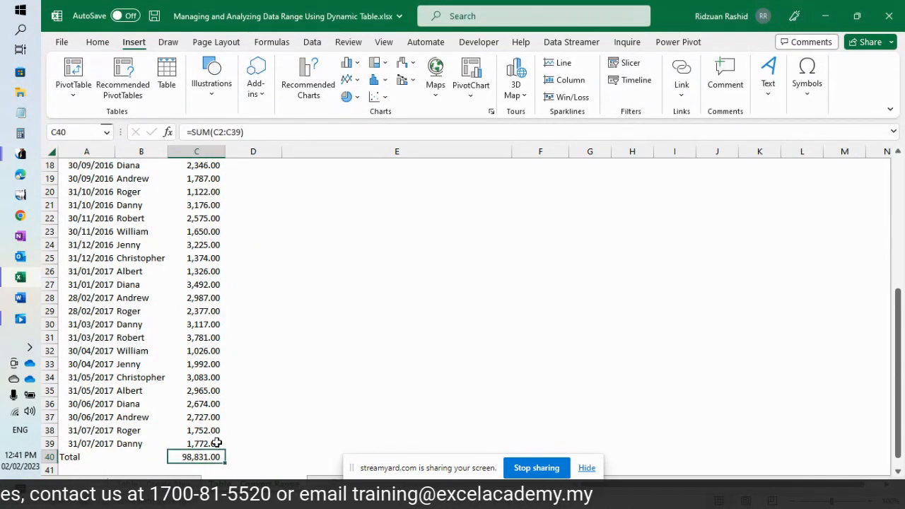
scroll(226, 327, up, 6)
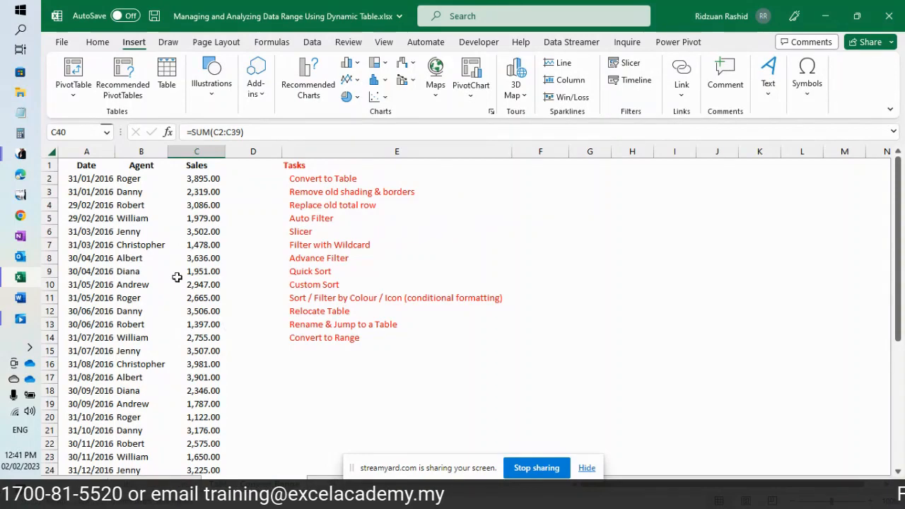
click(139, 165)
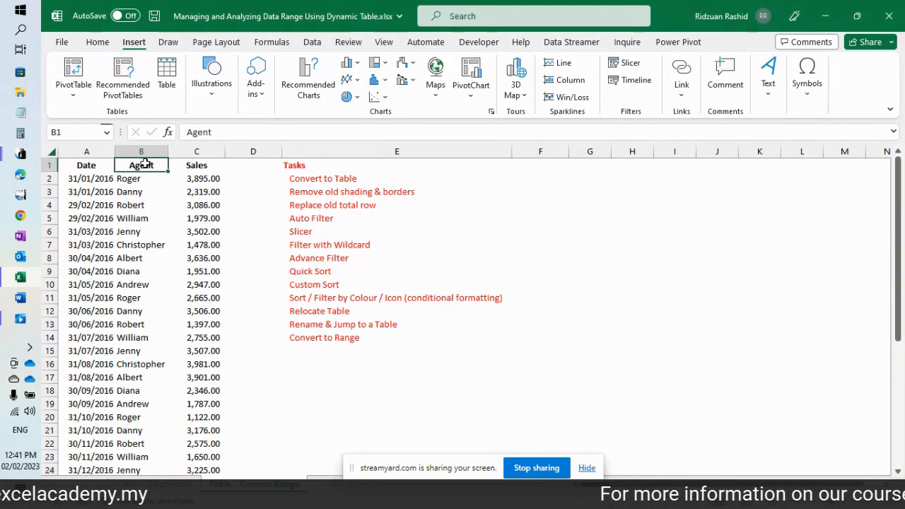
key(ctrl+a)
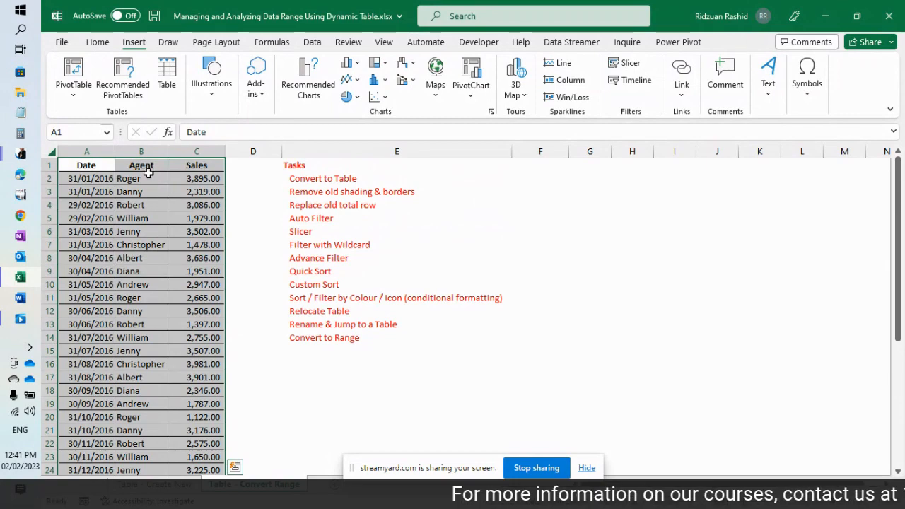
click(148, 167)
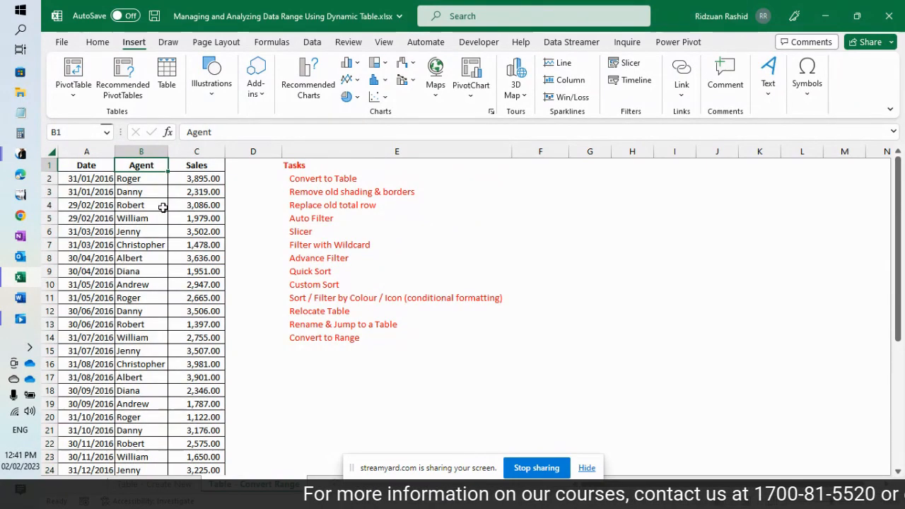
Step: Turn on AutoFilter for the sales data with the Date header in A1 selected
drag(79, 167, 190, 168)
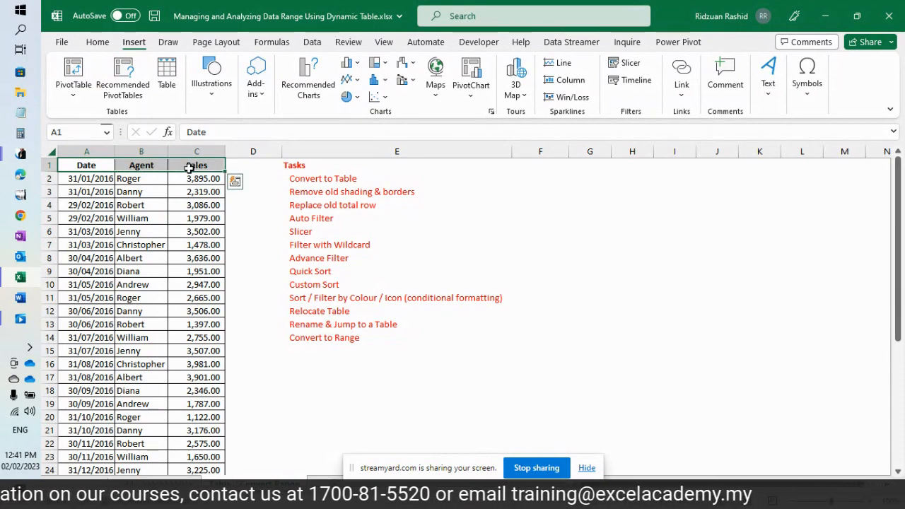
click(191, 167)
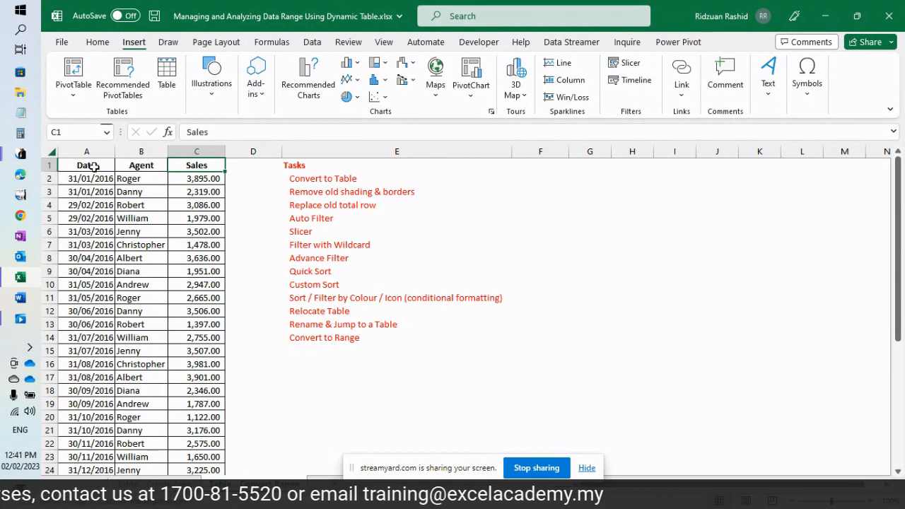
click(94, 166)
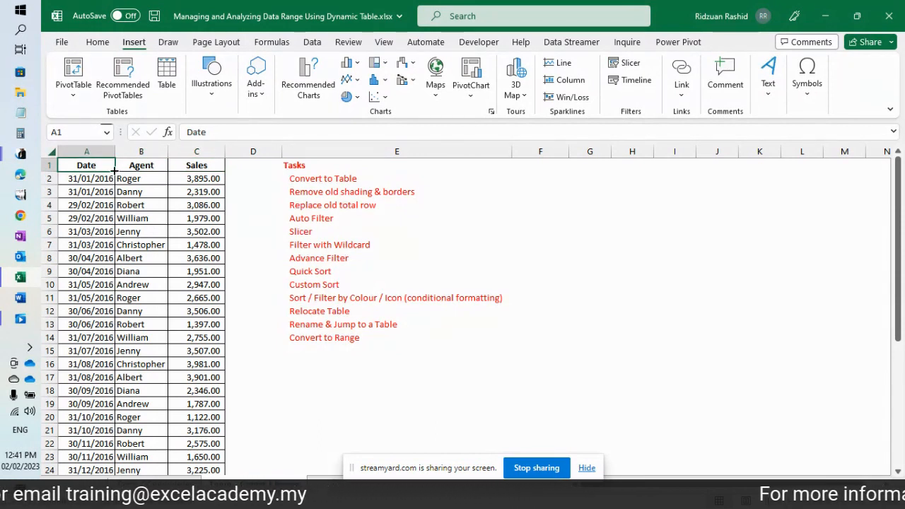
drag(194, 167, 105, 164)
click(105, 164)
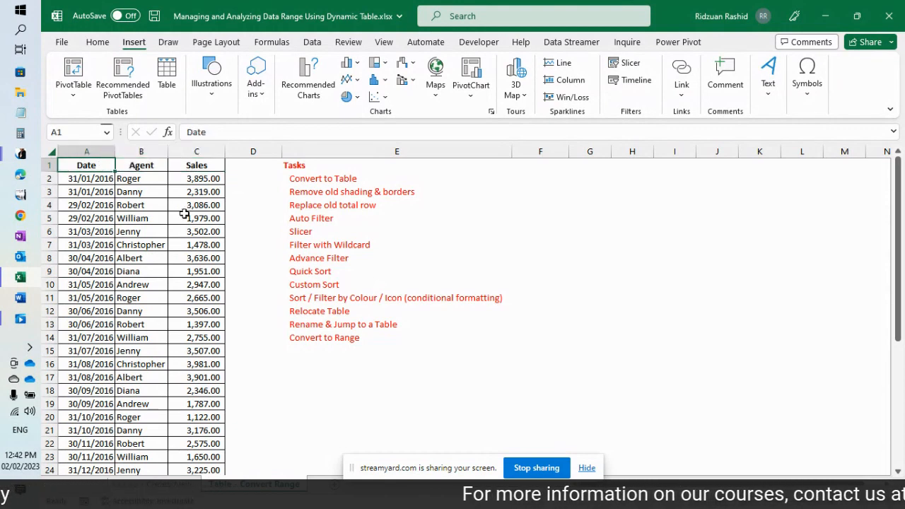
click(320, 44)
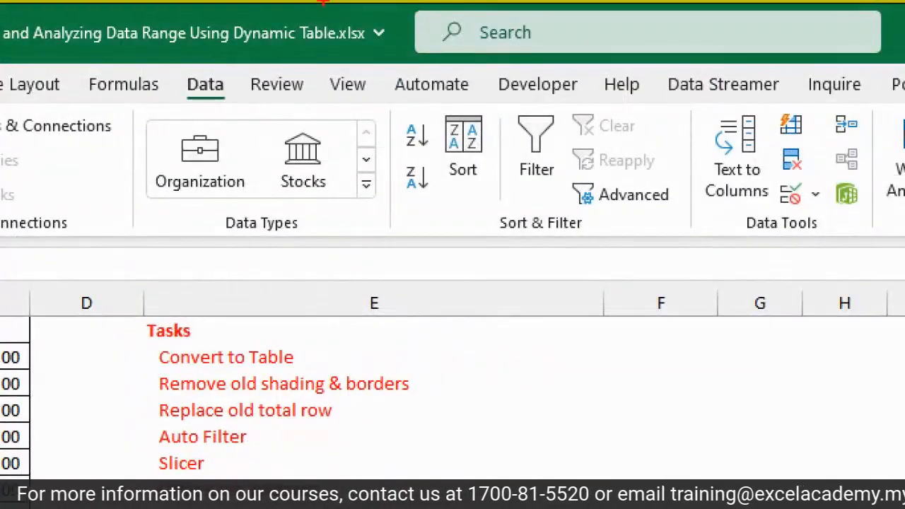
drag(171, 72, 251, 109)
drag(574, 188, 500, 111)
drag(498, 149, 241, 83)
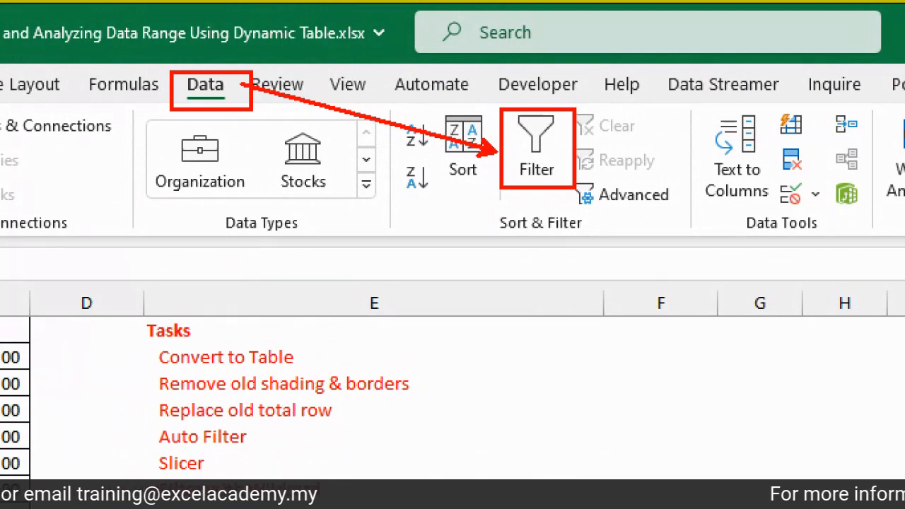
key(Escape)
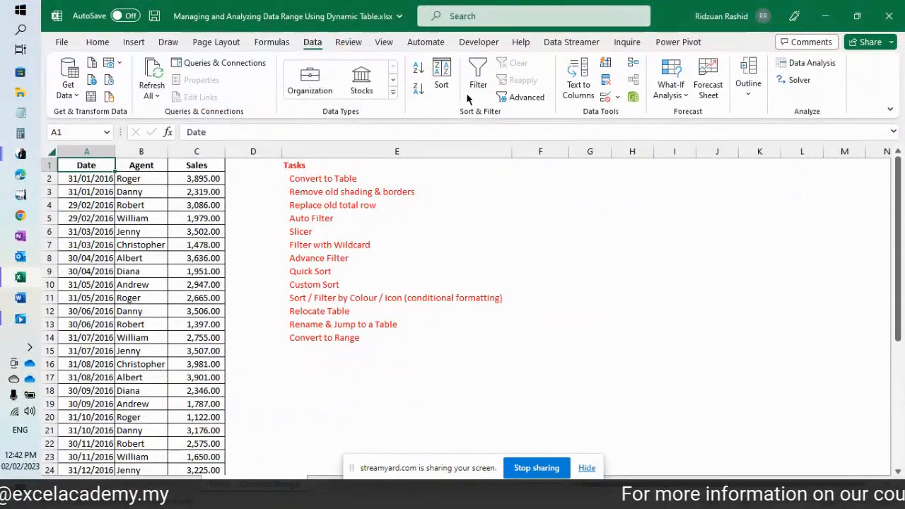
click(478, 83)
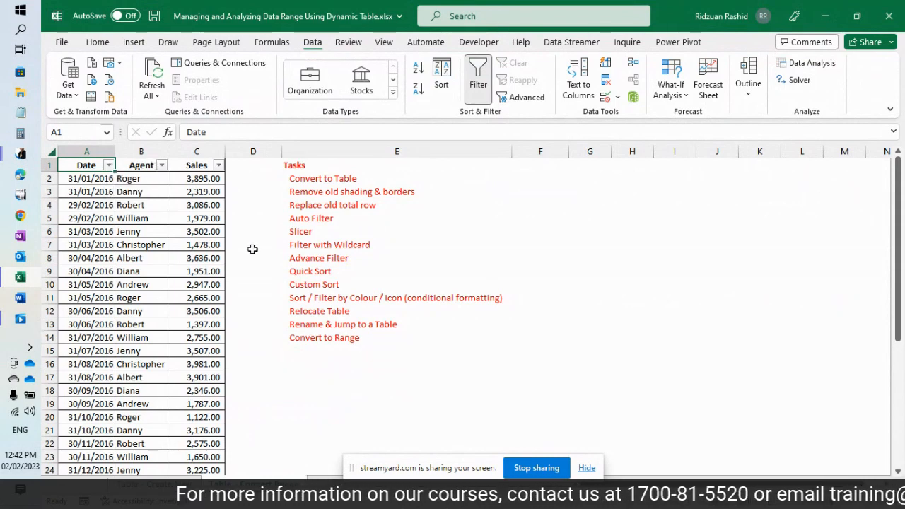
Step: Examine the sales data down to the Total row in row 40 and compare it with the Name, Age, Salary and Sales table on the other sheet
scroll(252, 249, down, 3)
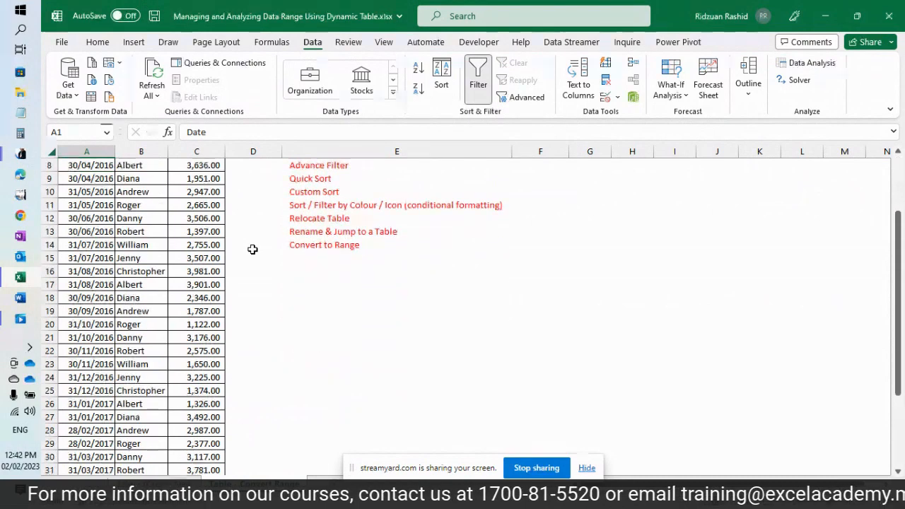
scroll(253, 249, down, 2)
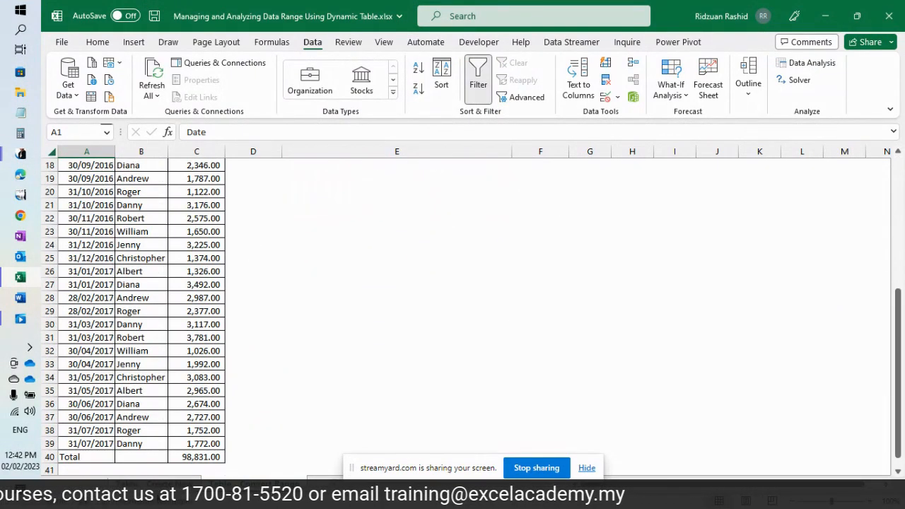
click(155, 485)
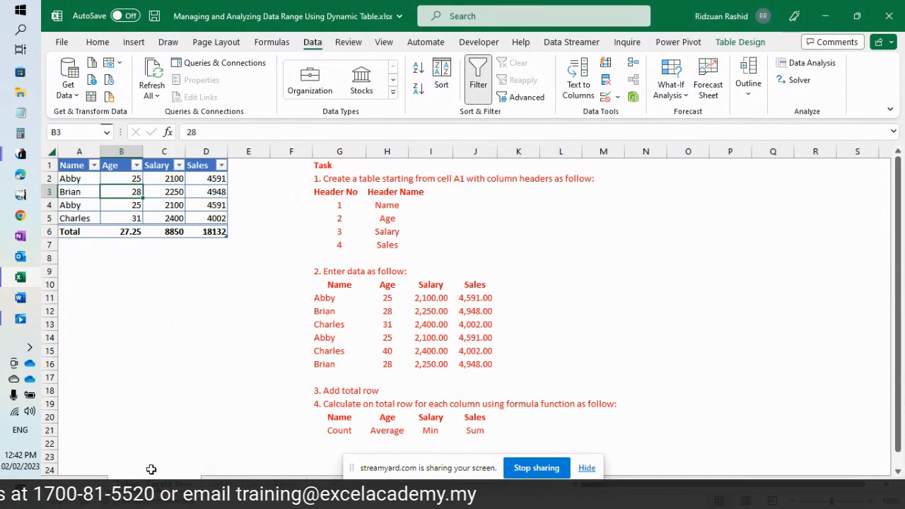
click(254, 485)
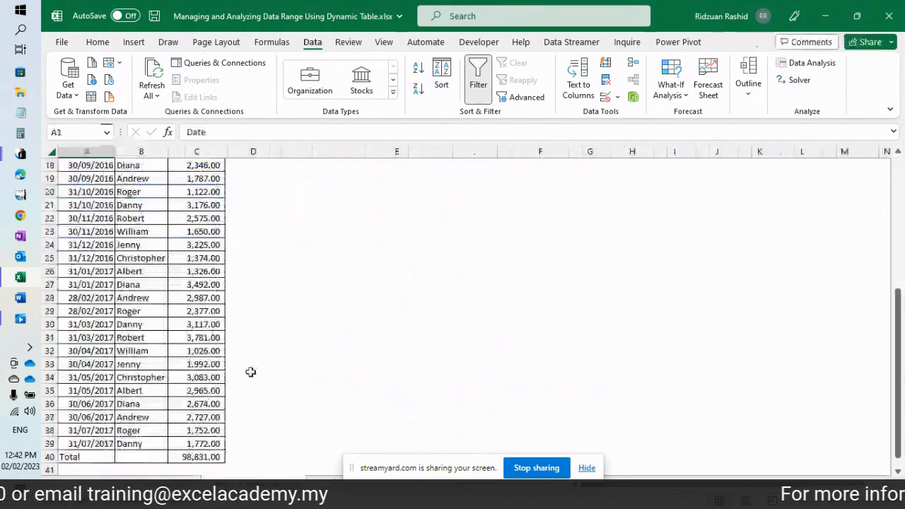
scroll(235, 307, up, 6)
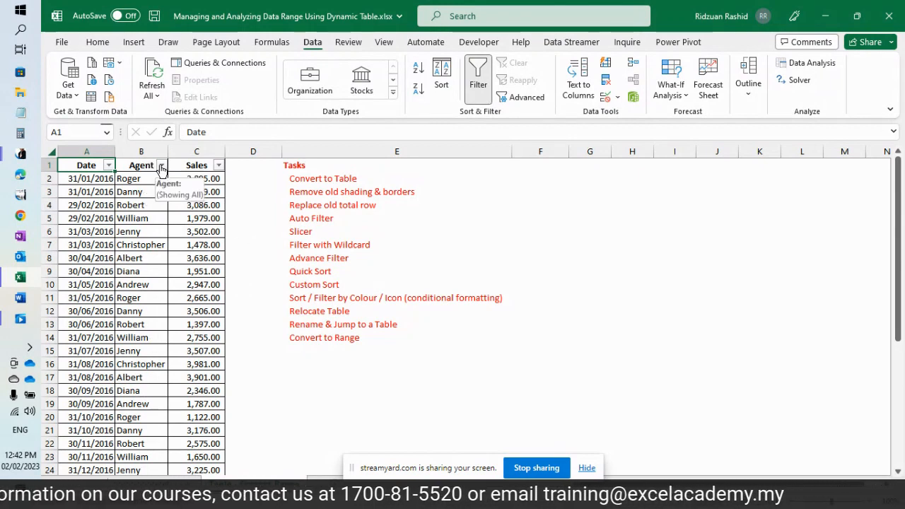
scroll(221, 258, down, 8)
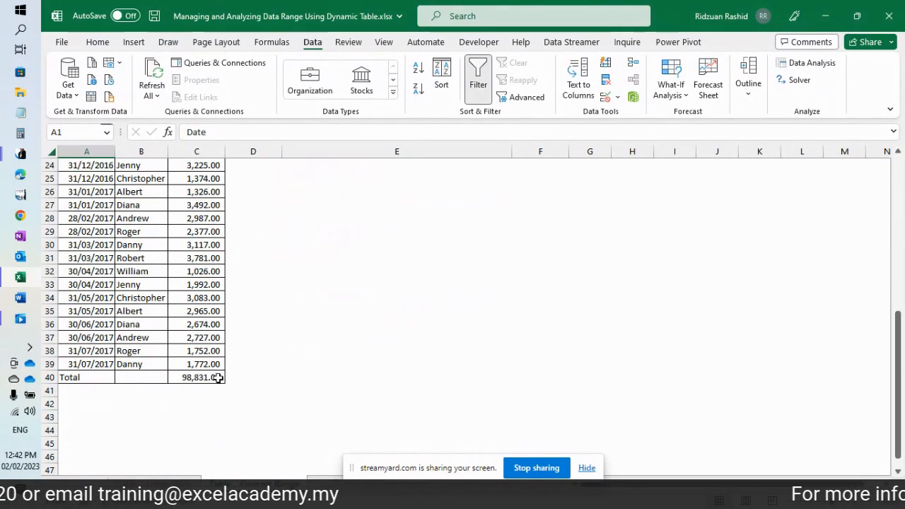
scroll(236, 247, up, 8)
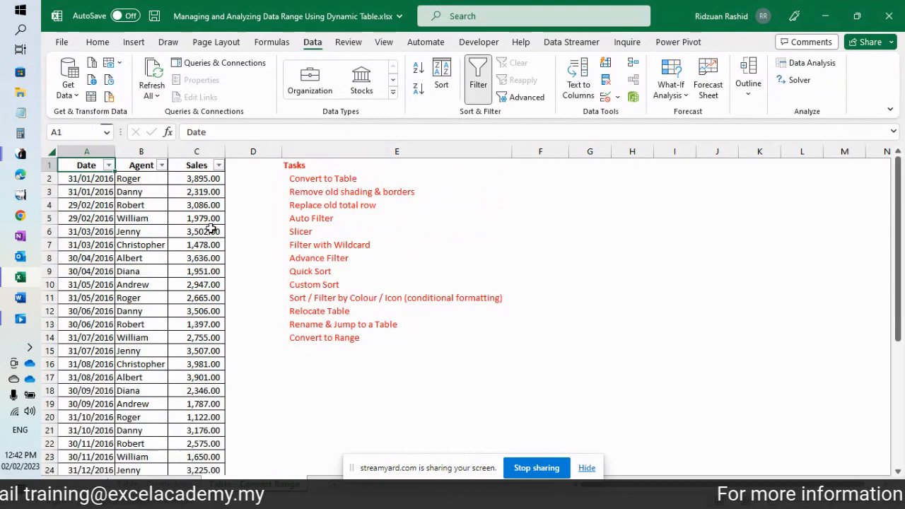
Step: Filter the Agent column to show only the records of the agent listed in B2
click(162, 167)
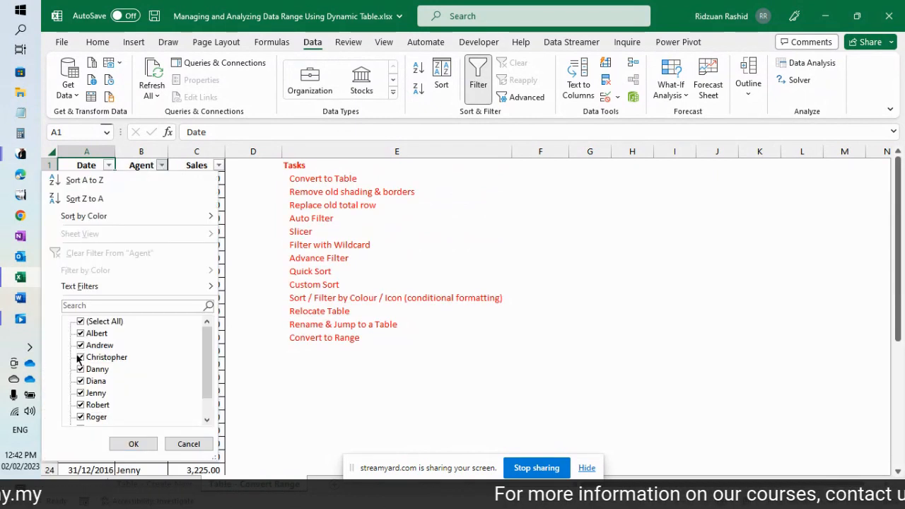
click(81, 322)
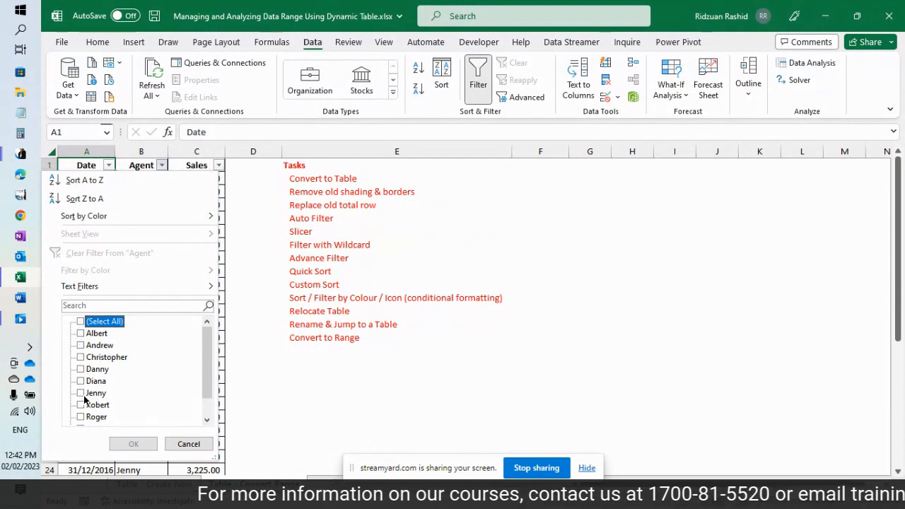
click(81, 418)
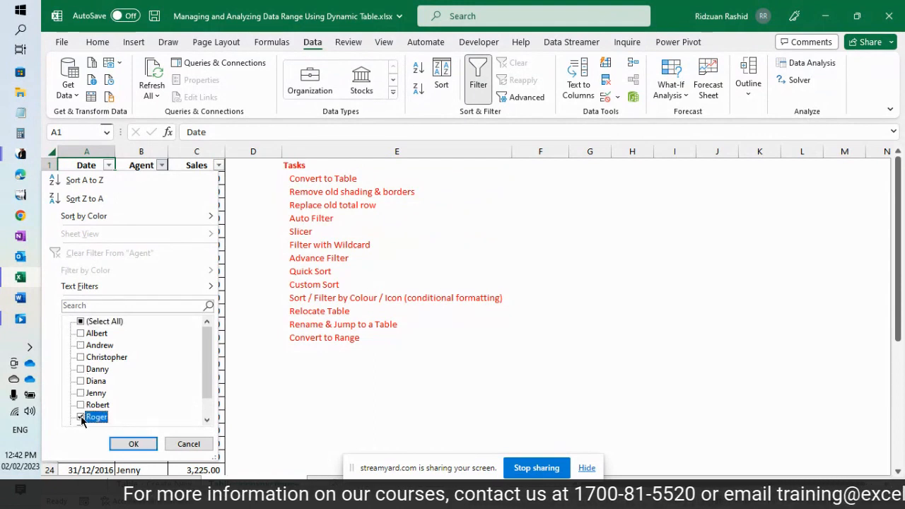
click(133, 444)
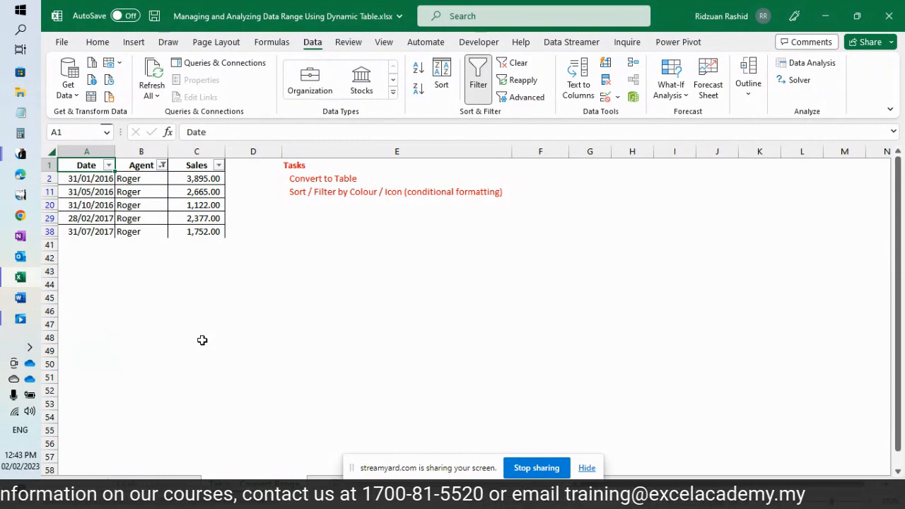
Step: Try to total the filtered sales in C41 with AutoSum, and delete the formula
click(195, 245)
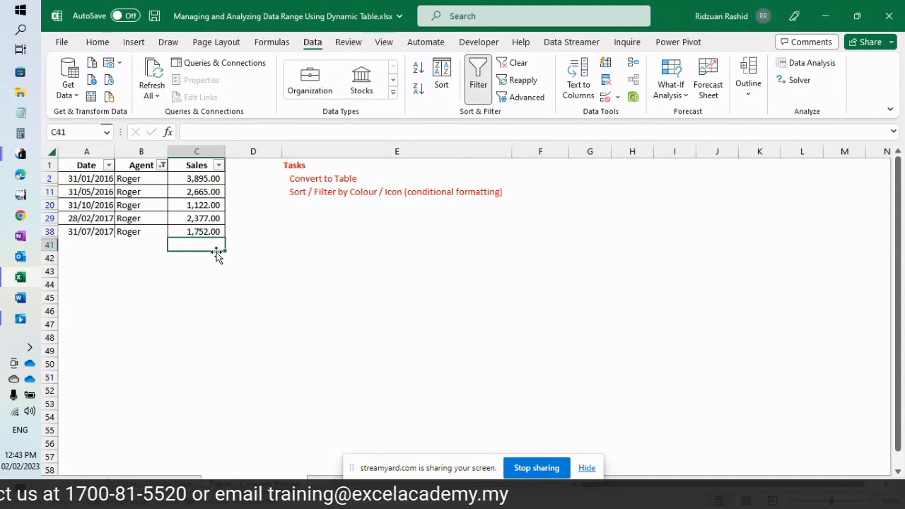
key(alt+equal)
key(ctrl+Return)
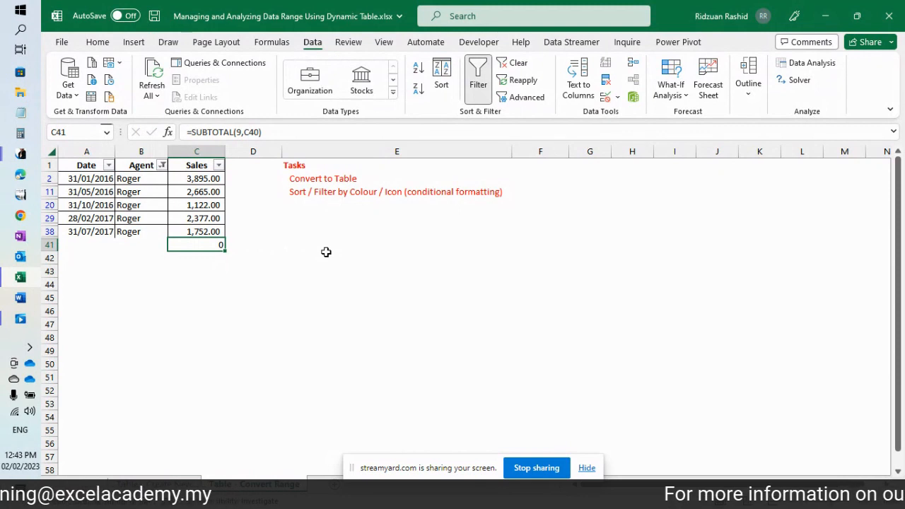
key(Delete)
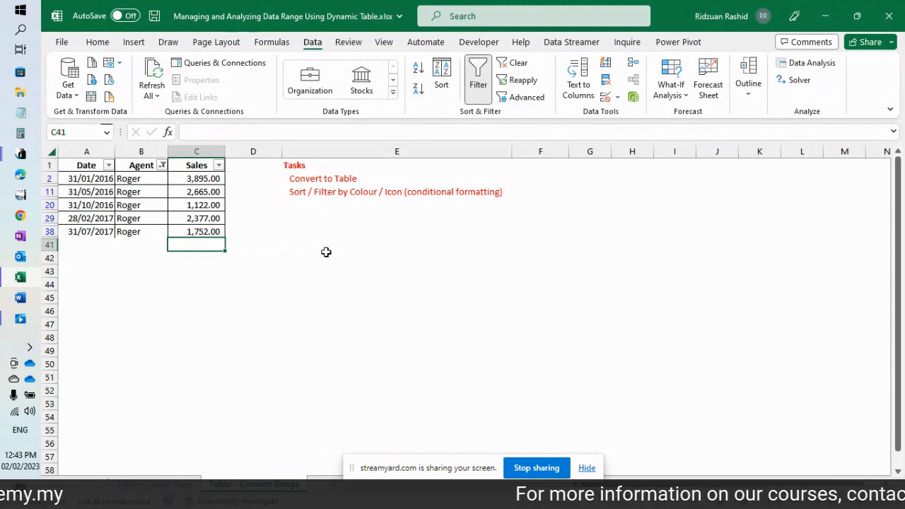
Step: Clear the filter from the Agent column and select B8
click(163, 165)
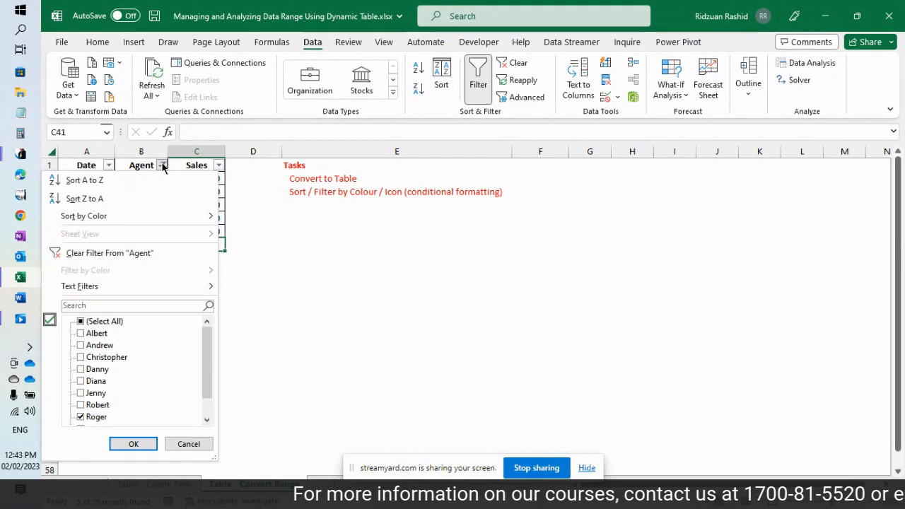
click(127, 254)
click(139, 257)
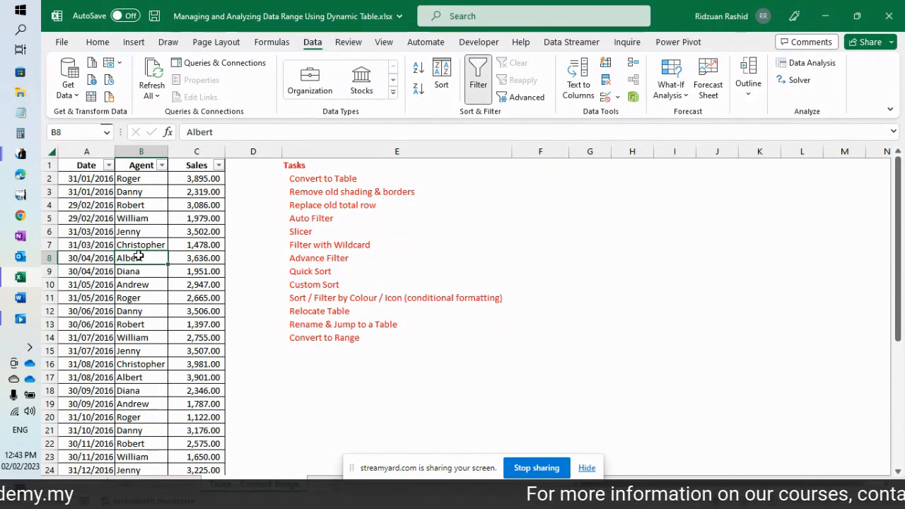
Step: Filter the Agent column to show only the first two agents in the alphabetical list
click(162, 167)
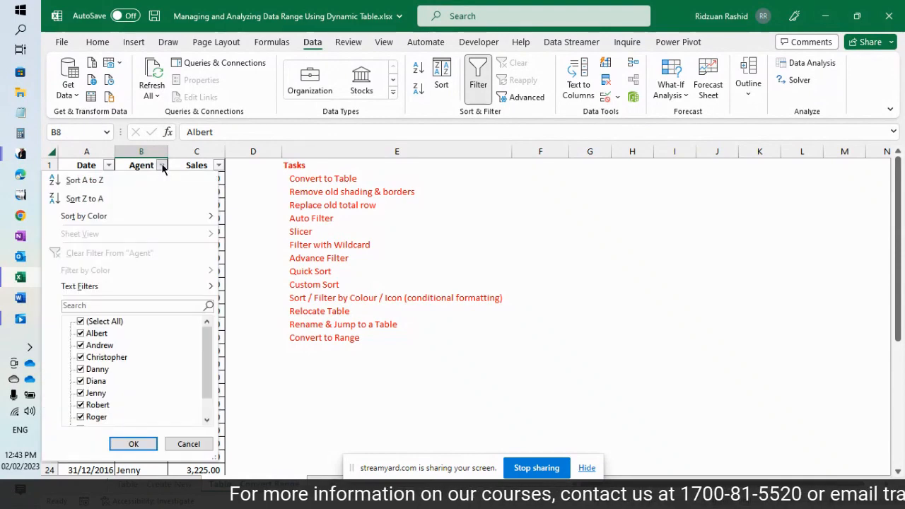
click(162, 166)
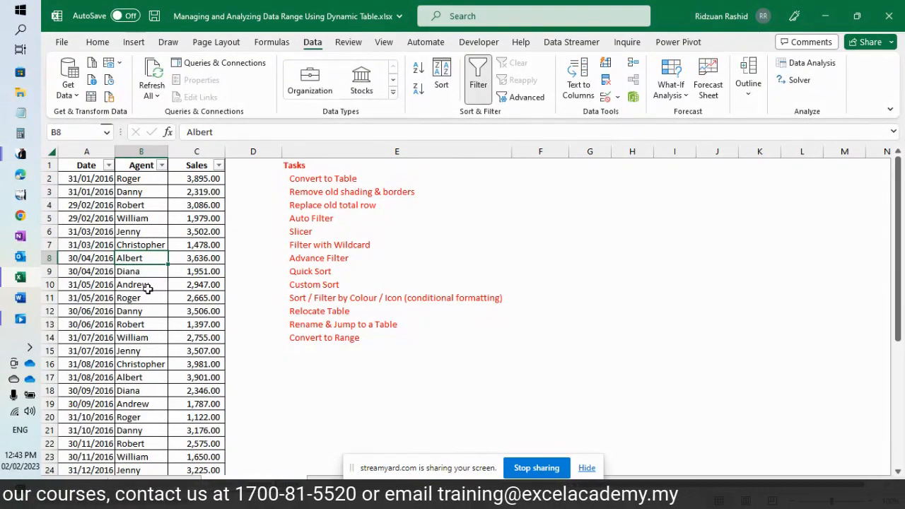
click(162, 166)
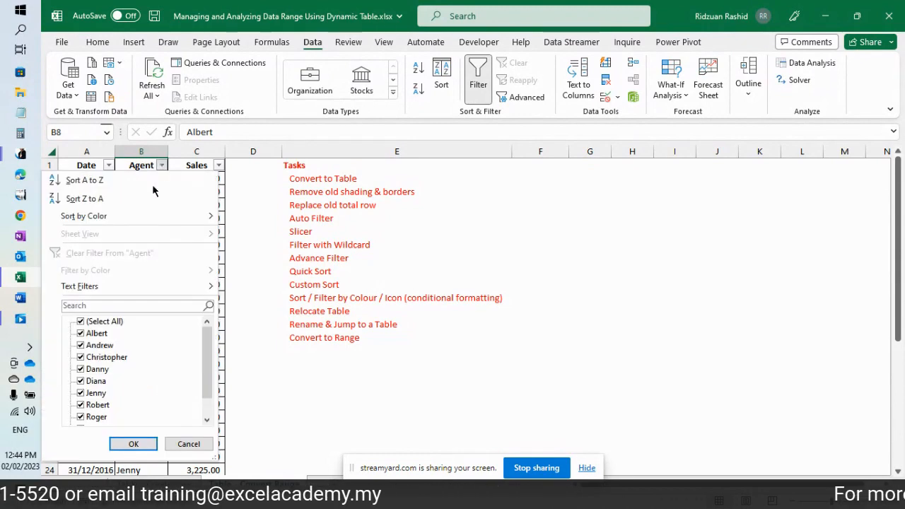
click(80, 321)
click(81, 334)
click(81, 346)
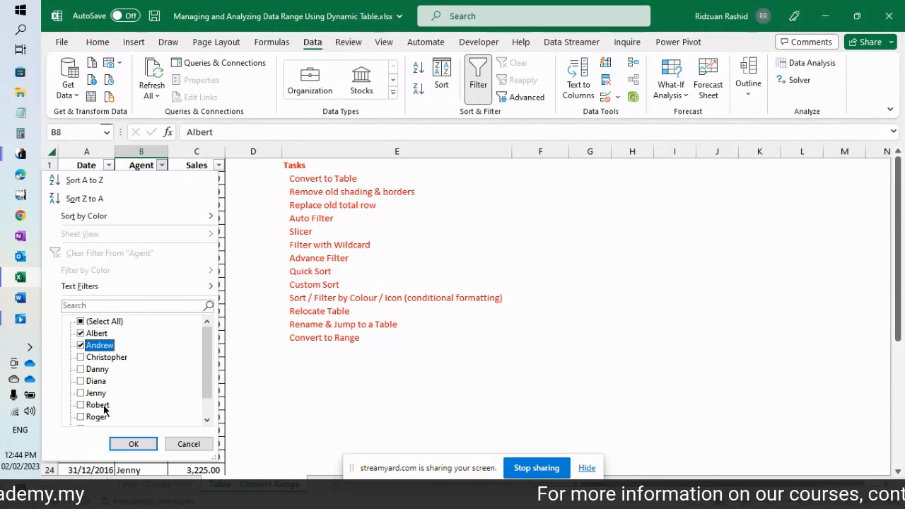
click(128, 444)
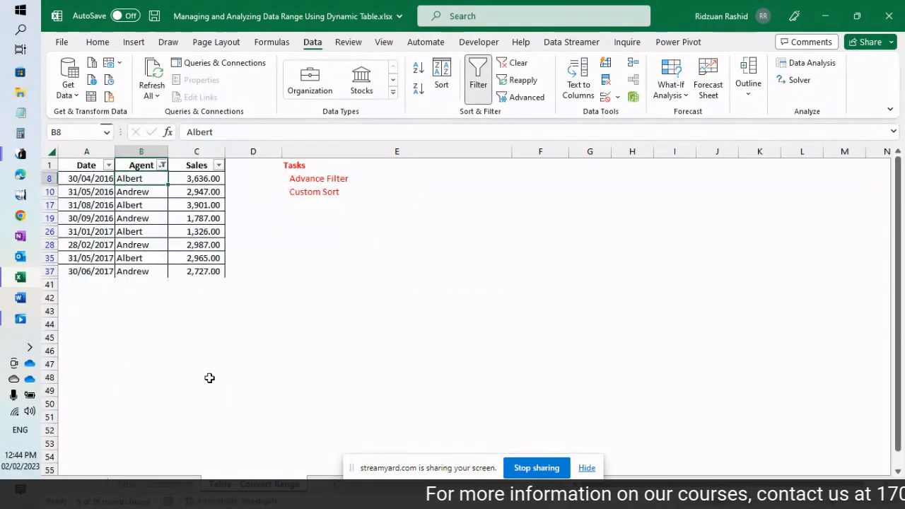
Step: Filter the Date column to 2017 by excluding 2016, and select the agent in B28
click(107, 165)
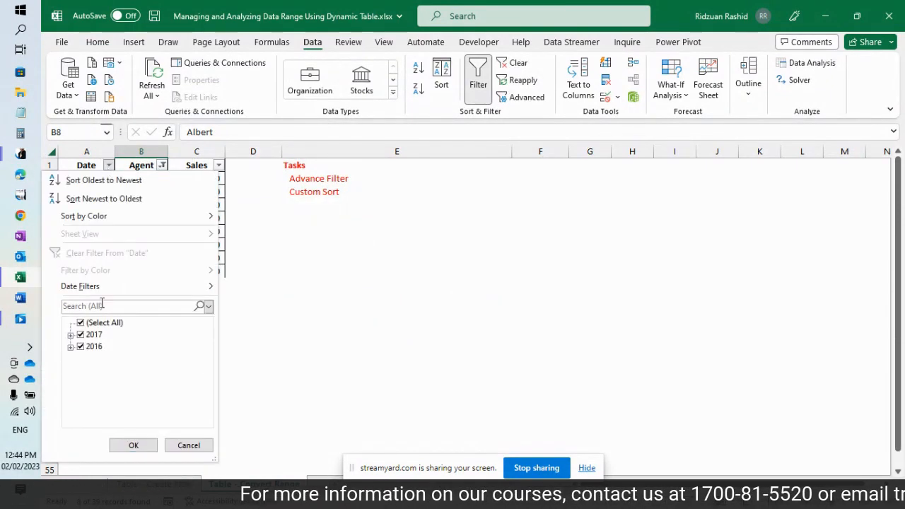
click(81, 346)
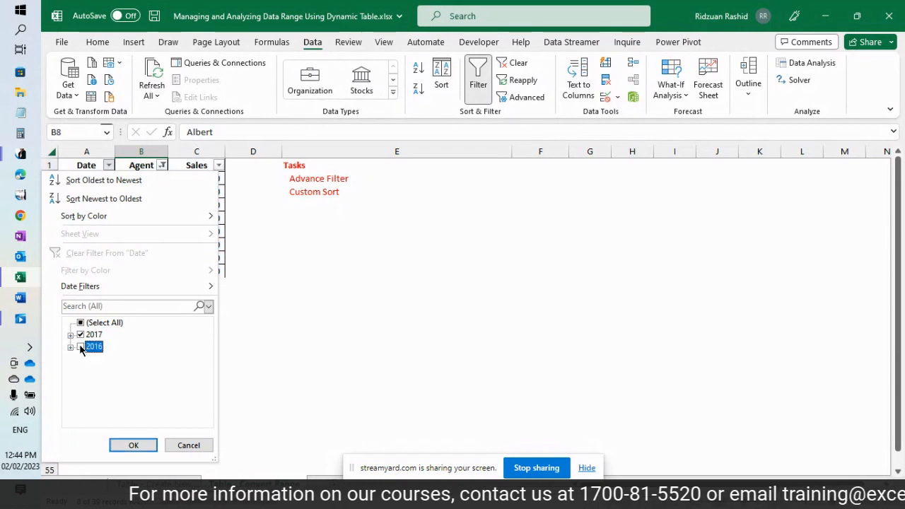
click(129, 444)
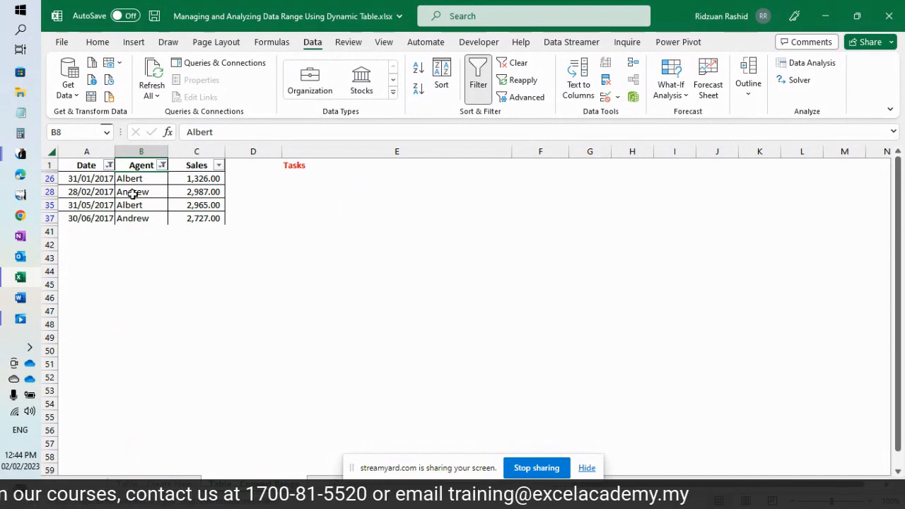
click(128, 192)
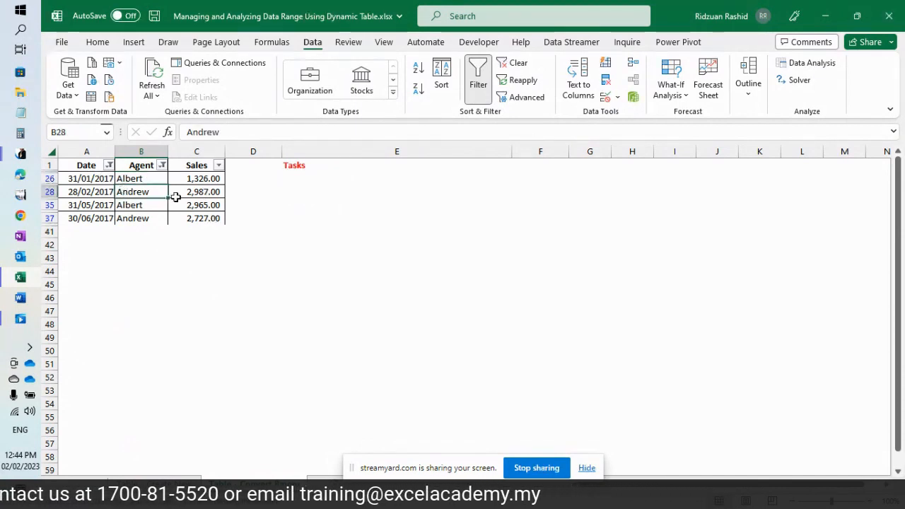
click(199, 193)
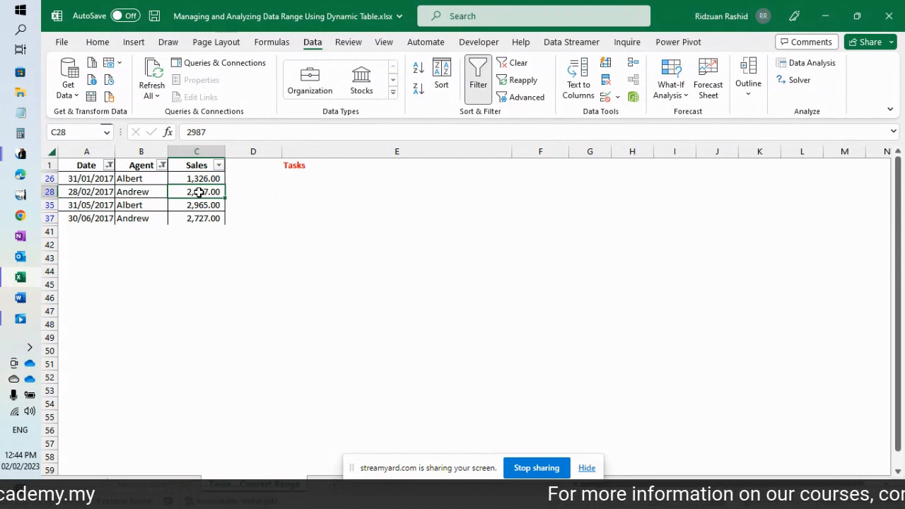
click(147, 192)
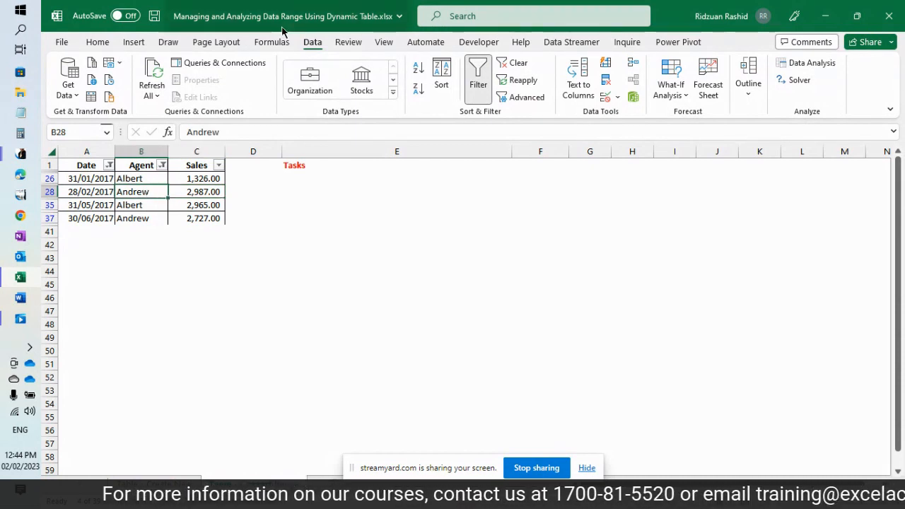
drag(293, 31, 328, 53)
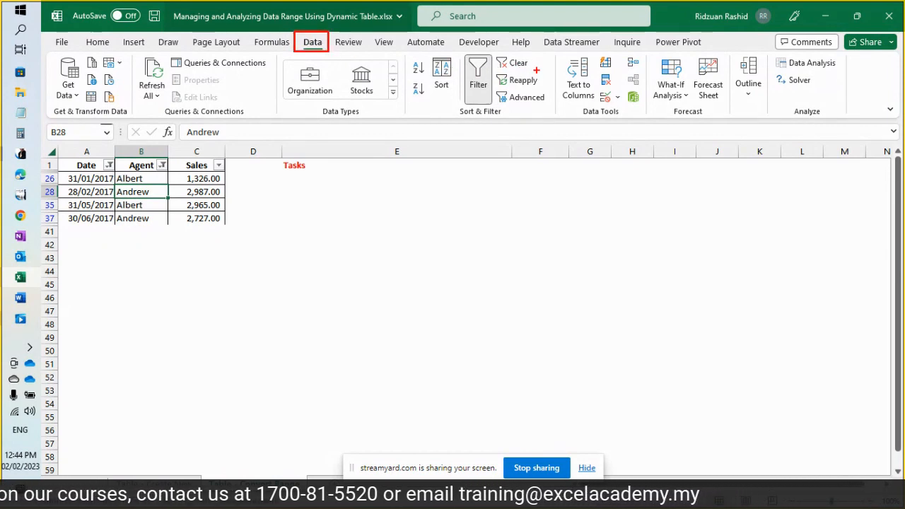
mouse_move(538, 70)
mouse_down()
mouse_move(491, 54)
mouse_move(328, 42)
mouse_up()
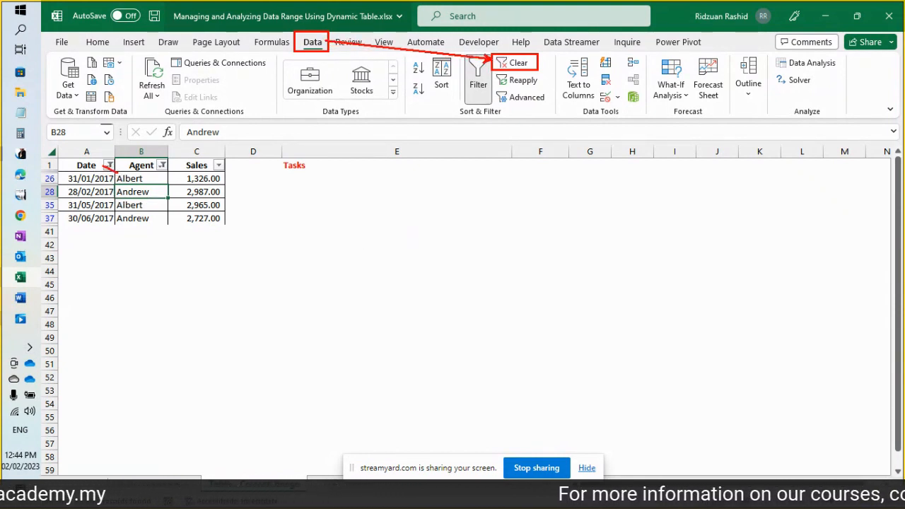
drag(104, 166, 100, 161)
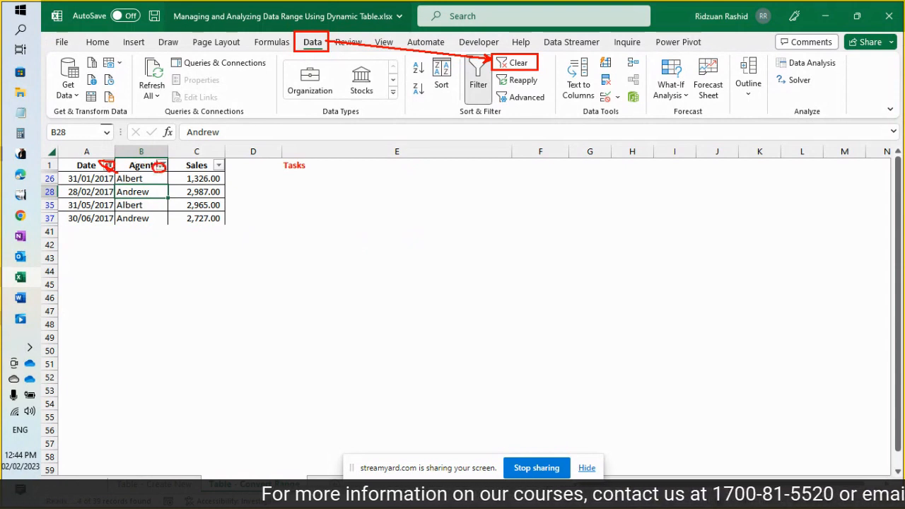
key(e)
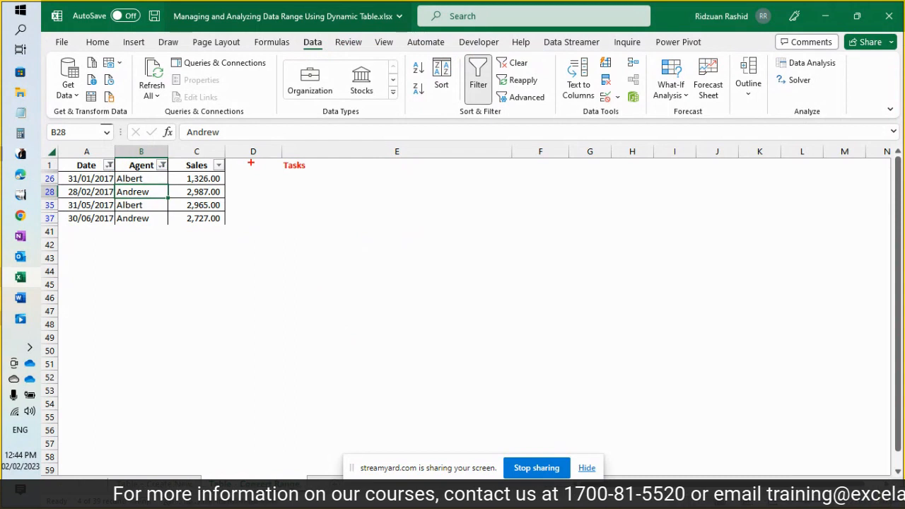
key(Escape)
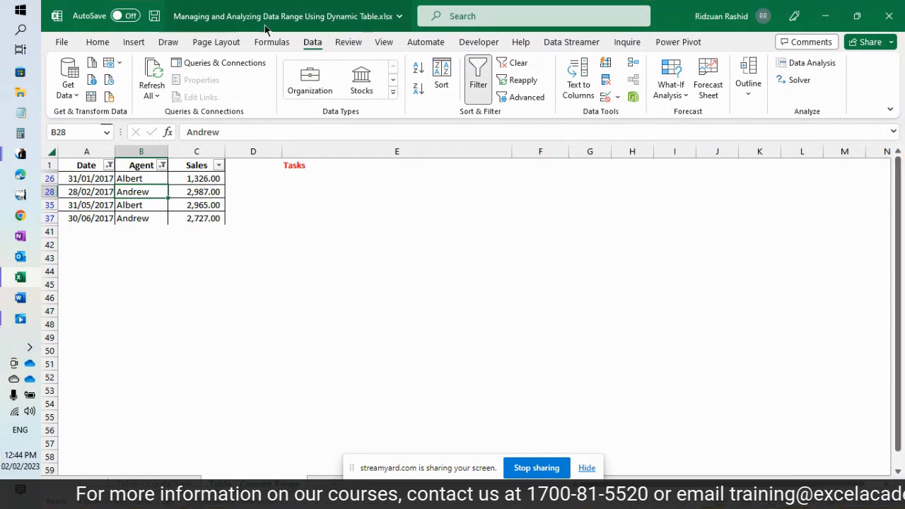
Step: Clear all filters from the sales range at once and select cell B9
click(516, 63)
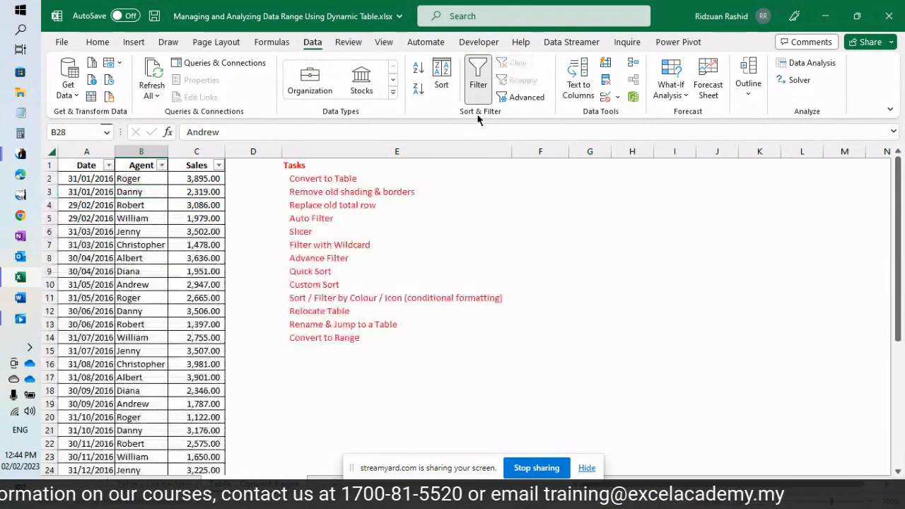
click(122, 268)
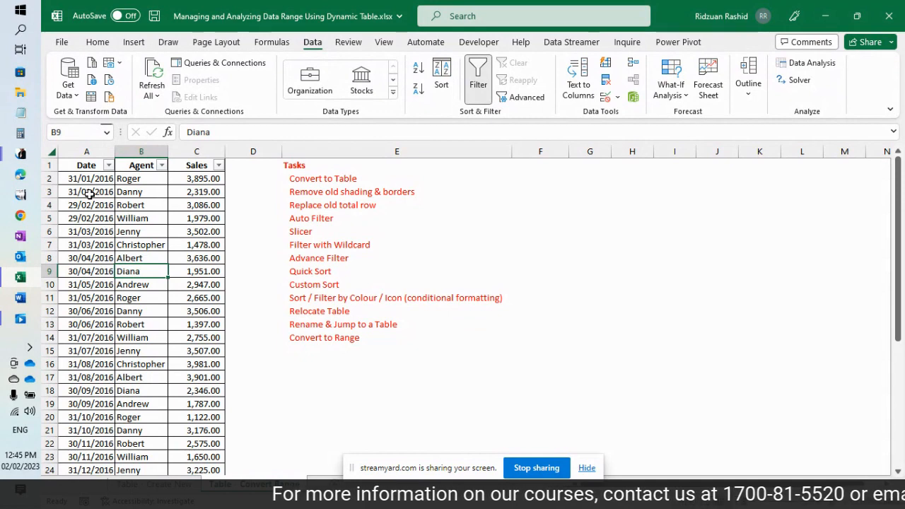
Step: Try to convert the sales data to a table with headers, using range A1:C39 to exclude the total row
key(ctrl+a)
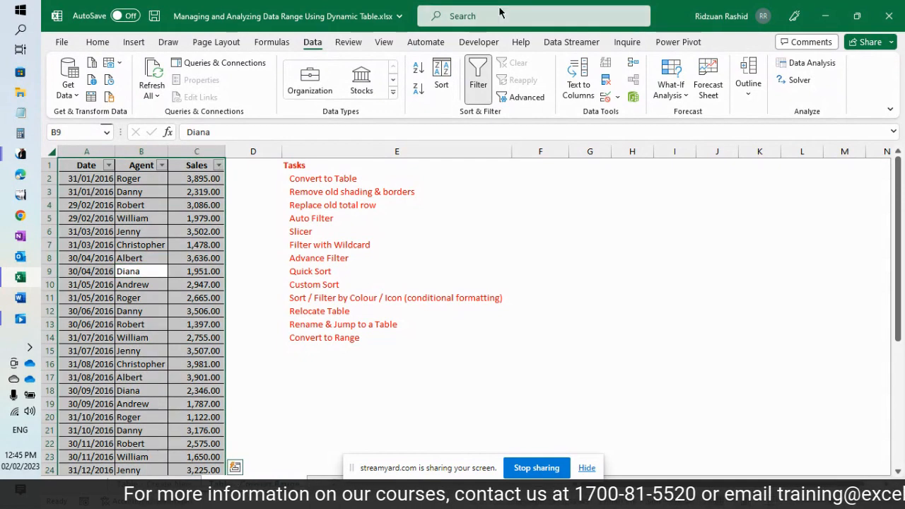
click(130, 42)
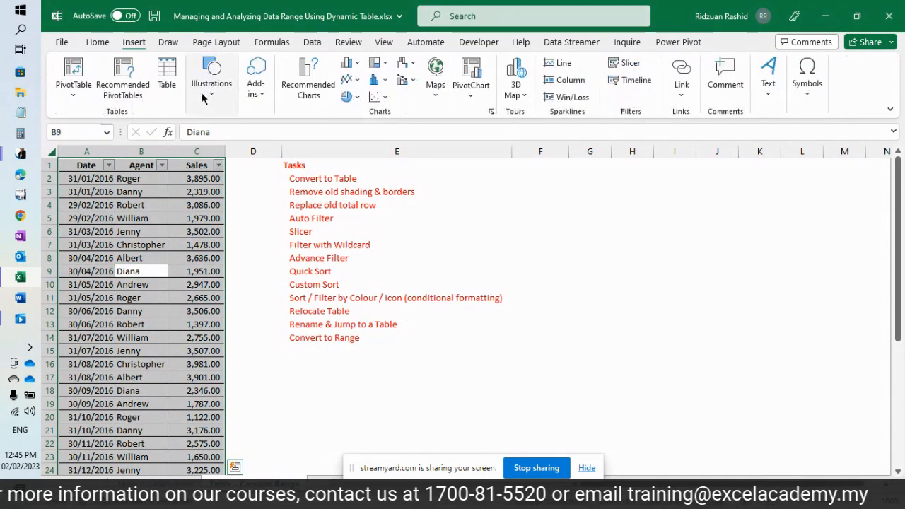
click(167, 74)
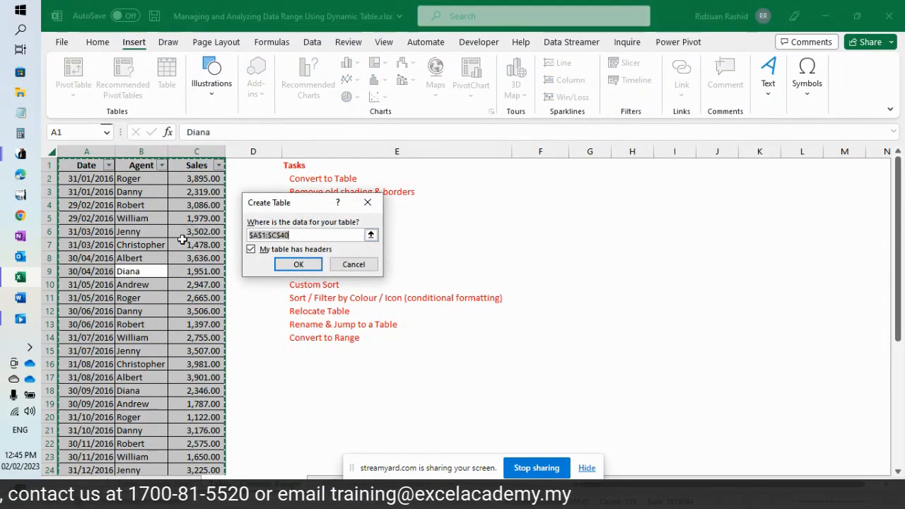
scroll(183, 241, down, 1)
scroll(183, 241, down, 5)
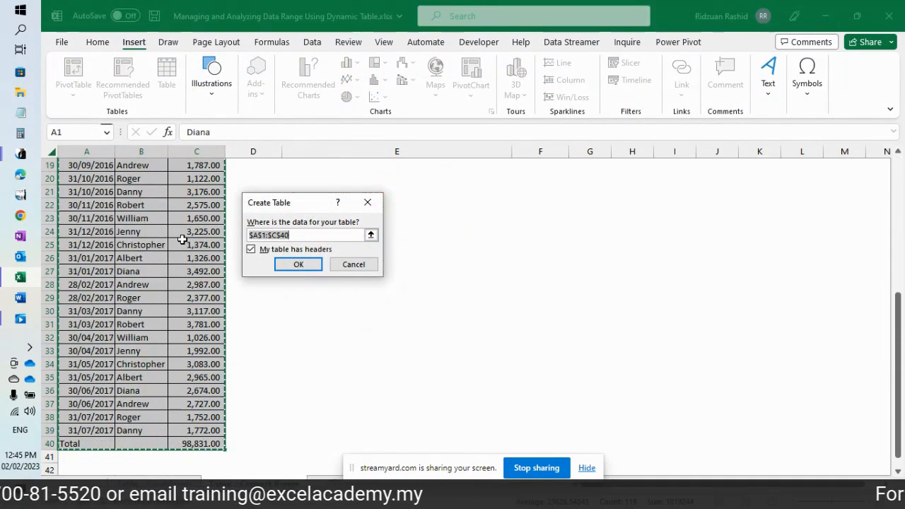
scroll(182, 240, up, 1)
scroll(182, 240, down, 1)
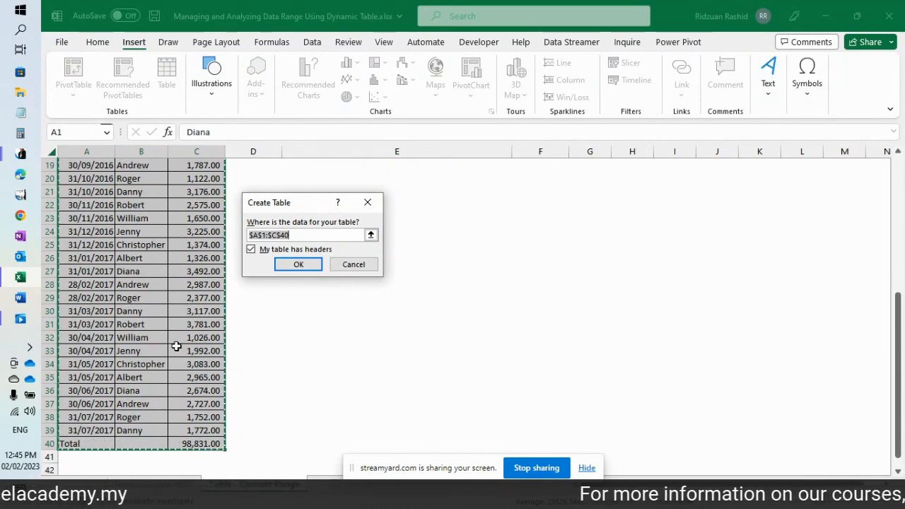
key(shift+Up)
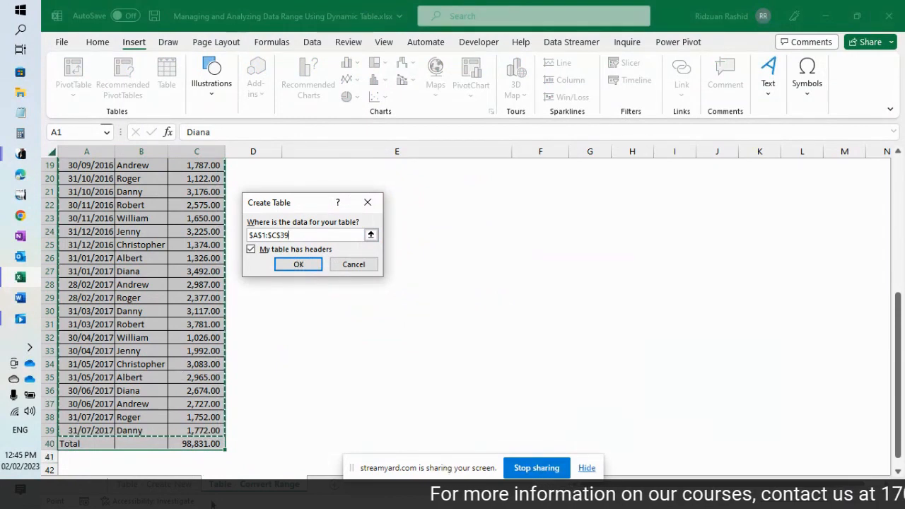
scroll(145, 285, up, 6)
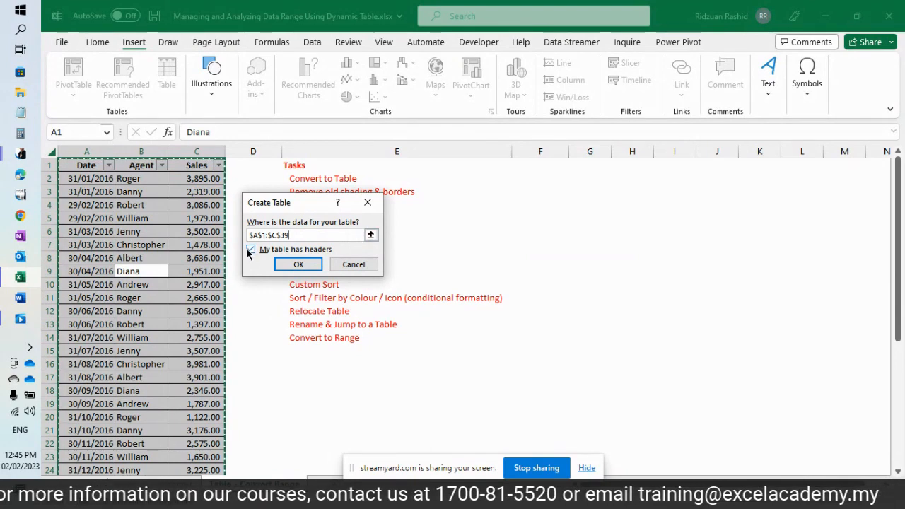
click(312, 265)
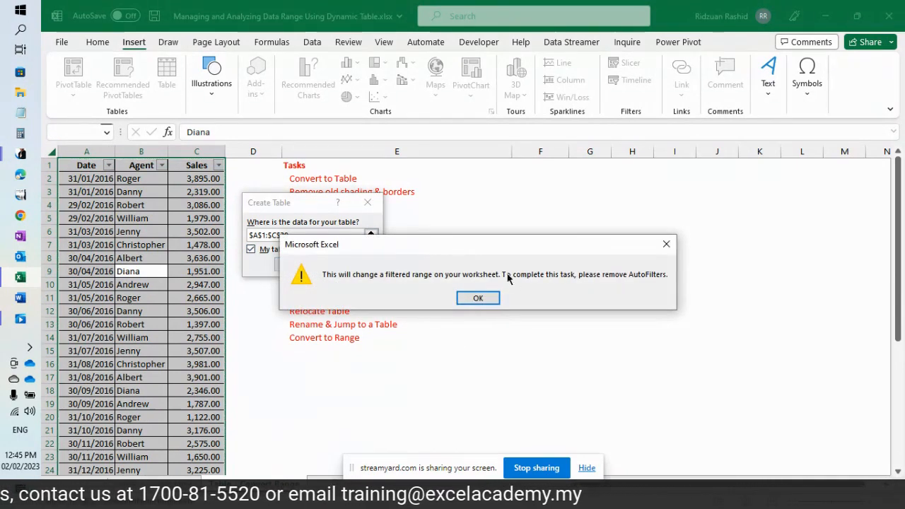
Step: Dismiss the AutoFilter alert and cancel the table creation
drag(497, 243, 495, 291)
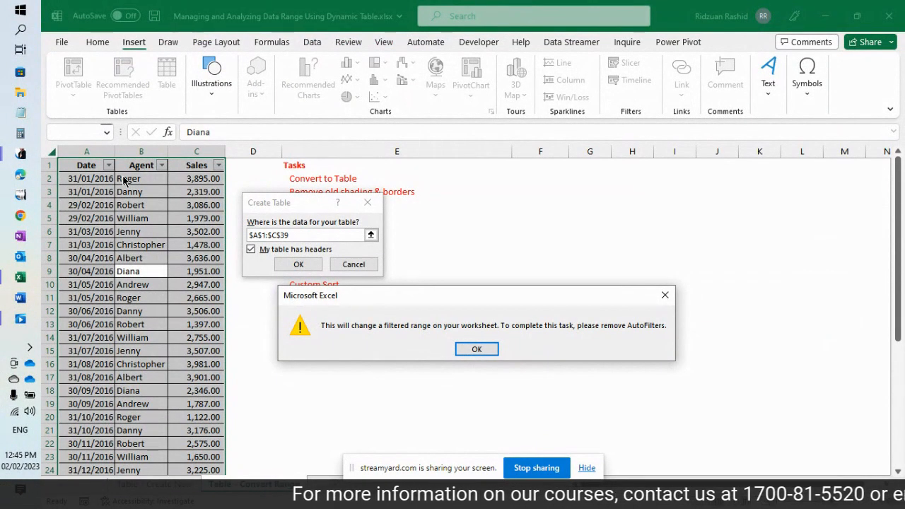
drag(121, 172, 98, 156)
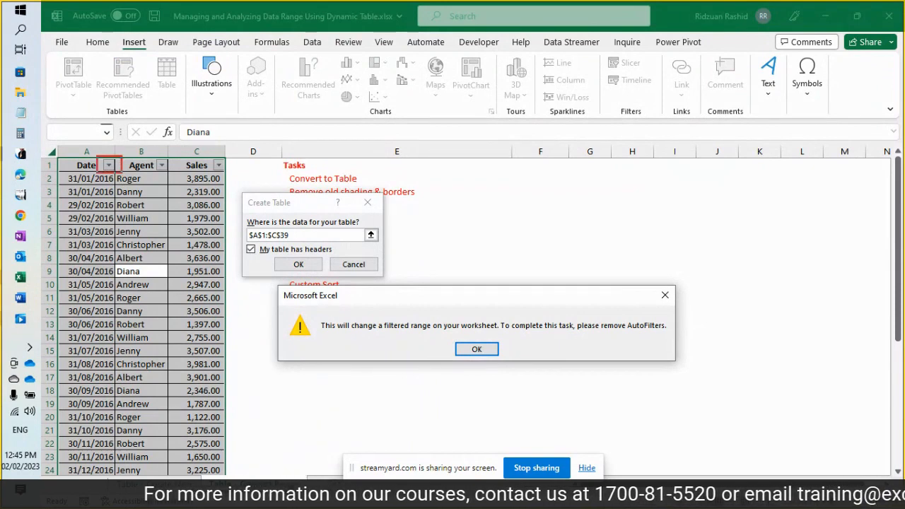
drag(171, 172, 157, 162)
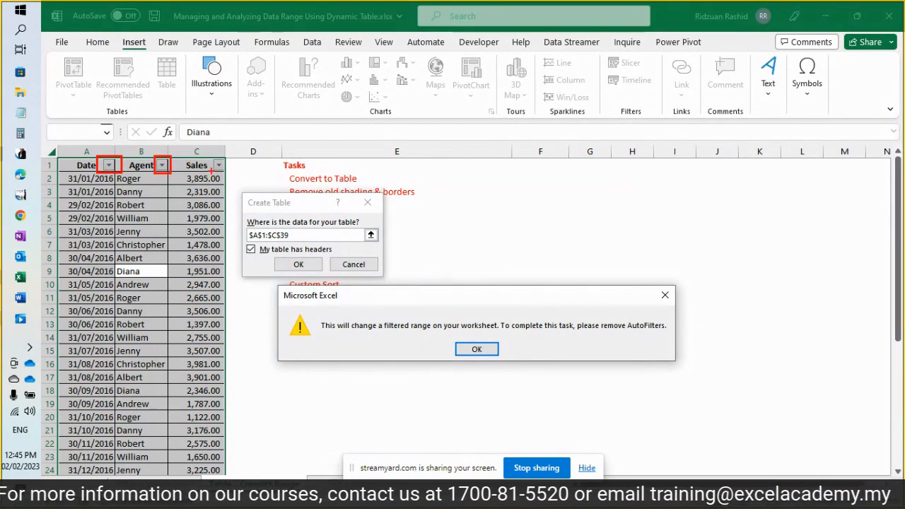
drag(223, 171, 211, 157)
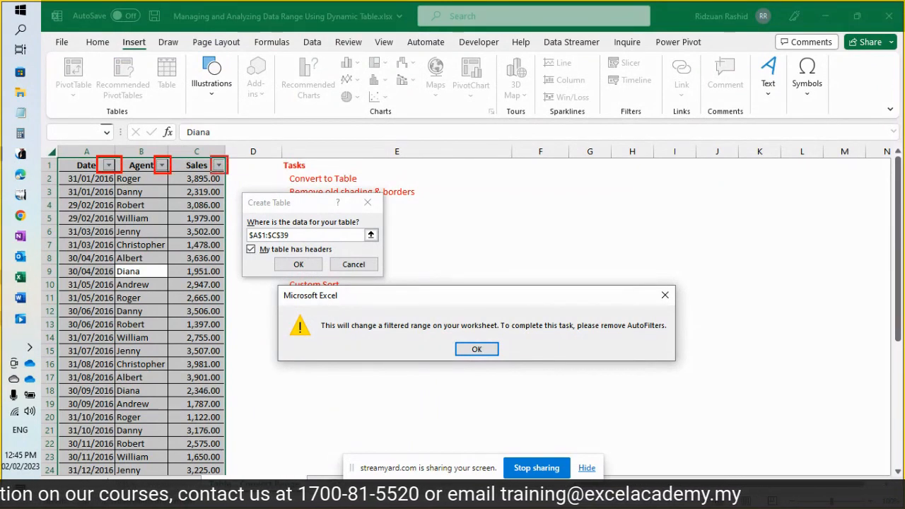
key(Escape)
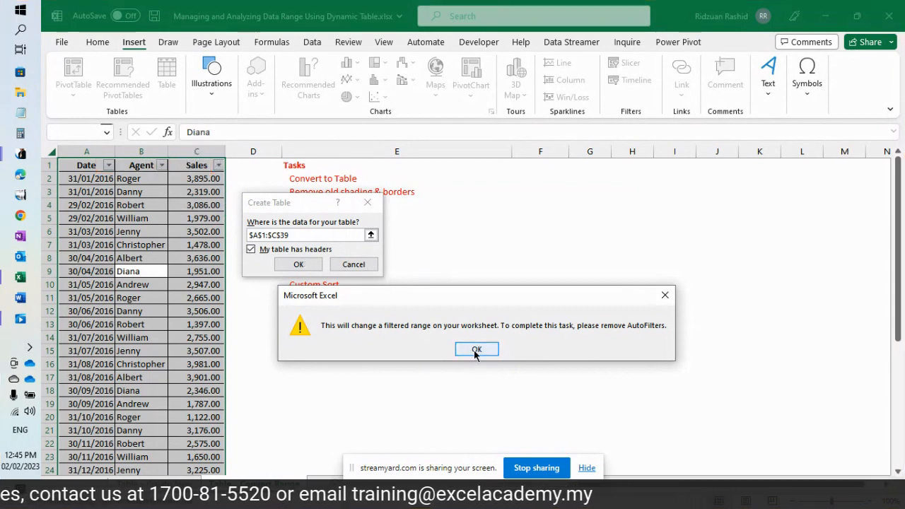
click(476, 350)
click(373, 264)
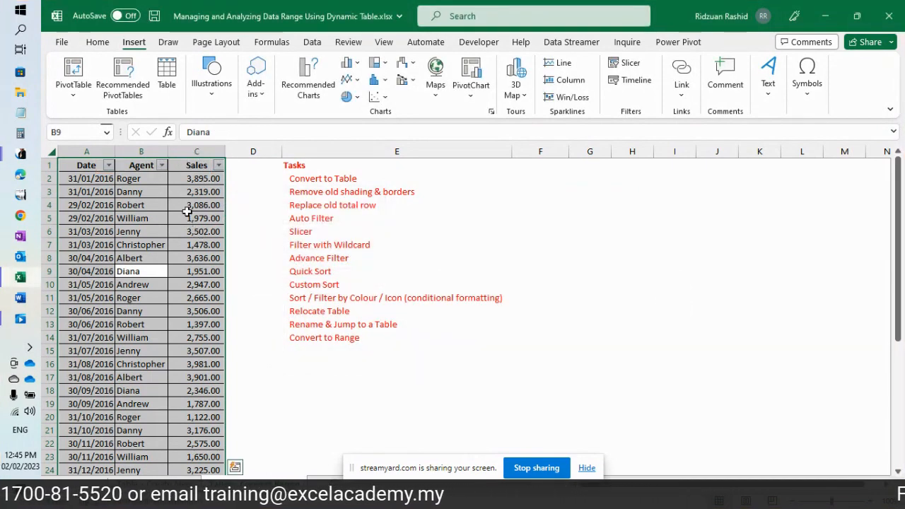
Step: Turn off AutoFilter on the Date, Agent and Sales headers
click(186, 216)
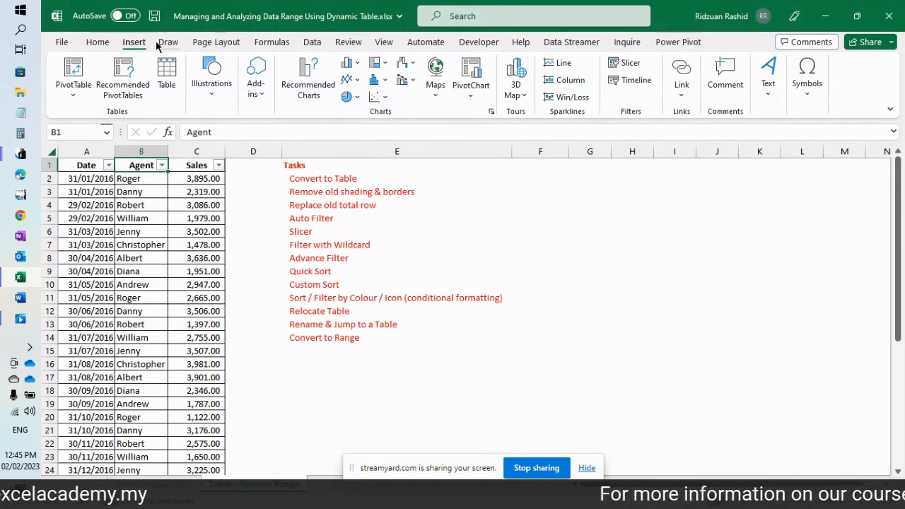
click(311, 44)
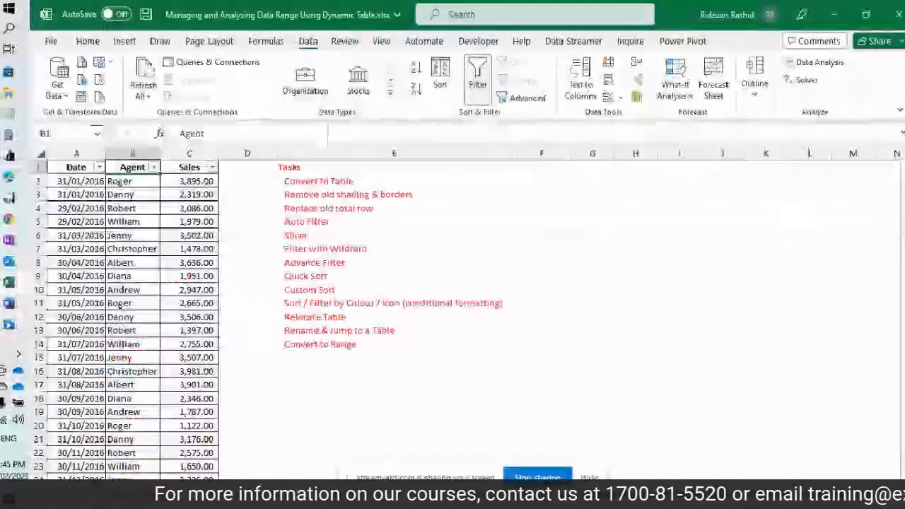
click(478, 73)
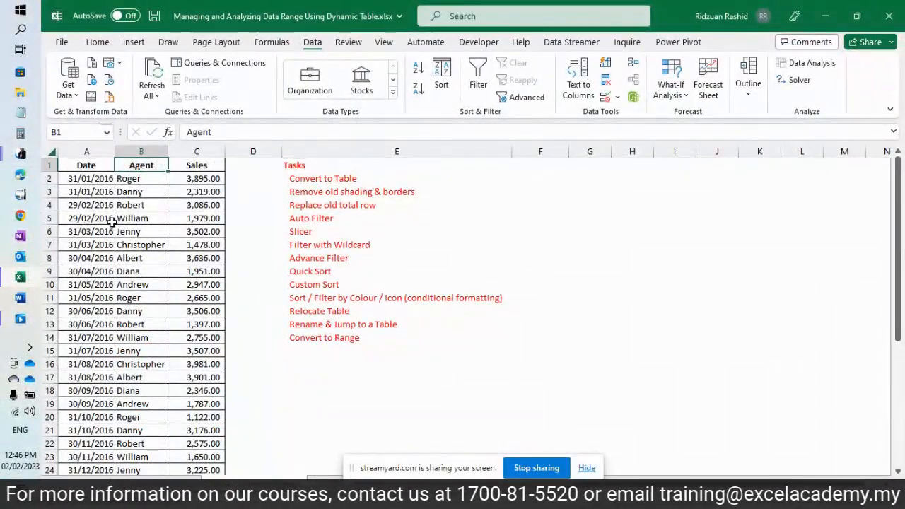
Step: Remove all borders from the whole sales range, including the total row
key(ctrl+a)
scroll(113, 190, down, 6)
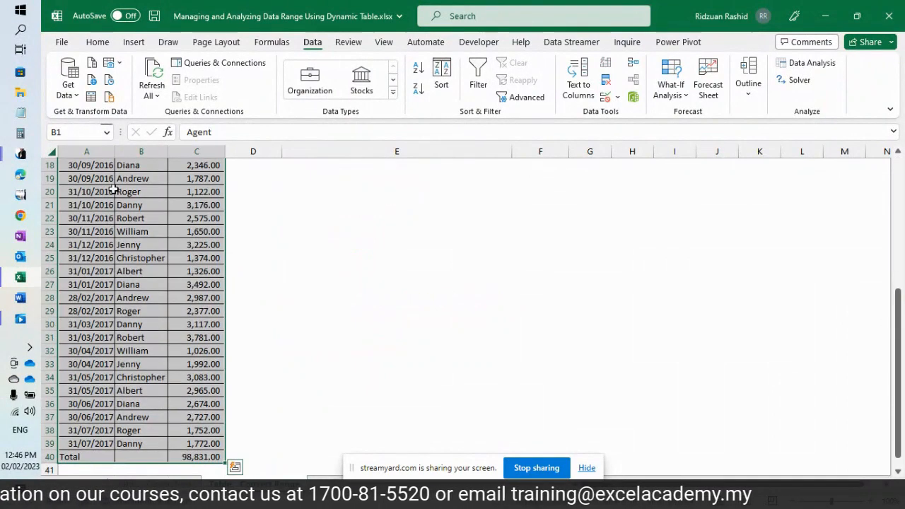
click(98, 42)
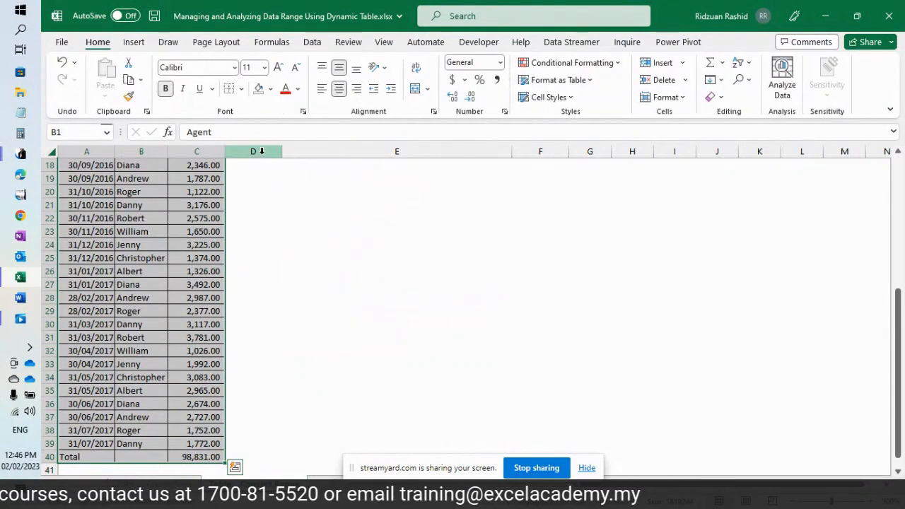
click(240, 89)
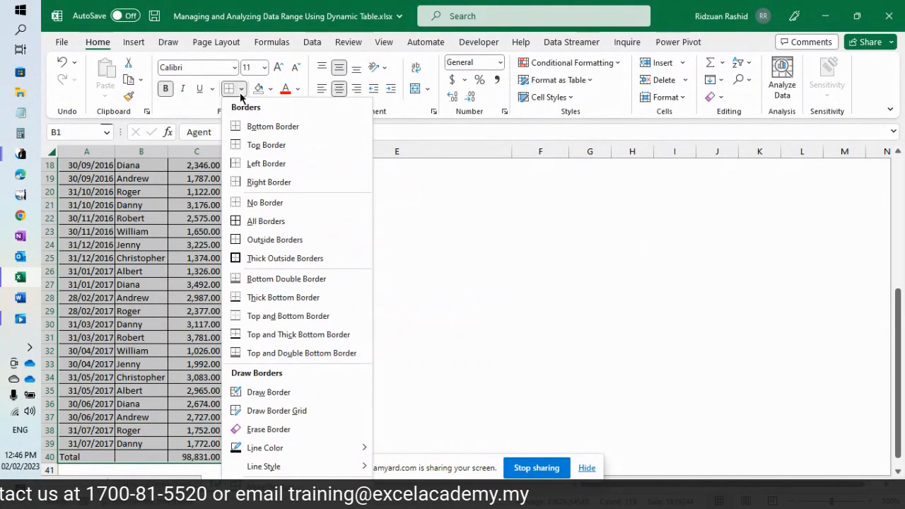
click(253, 202)
scroll(172, 232, up, 6)
click(173, 236)
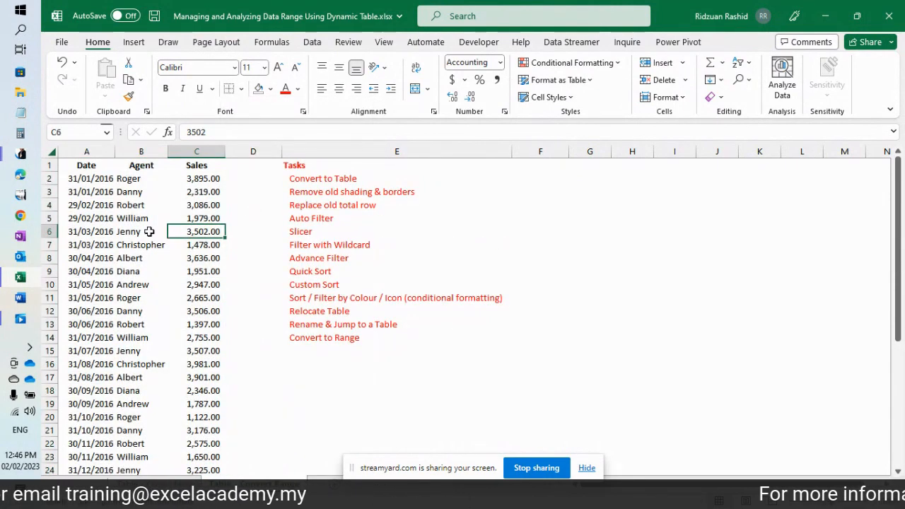
click(145, 231)
click(136, 206)
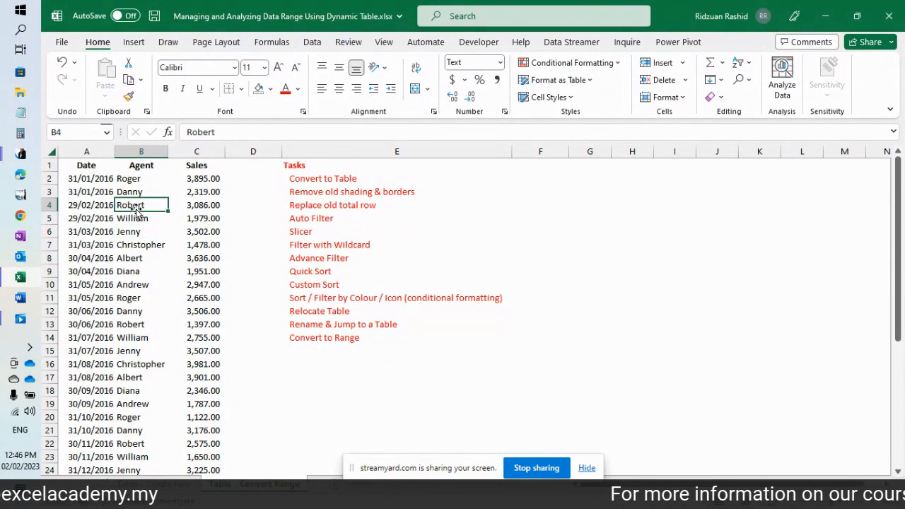
Step: Convert the sales range A1:C39 to a table with headers and select cell B22 inside it
click(147, 297)
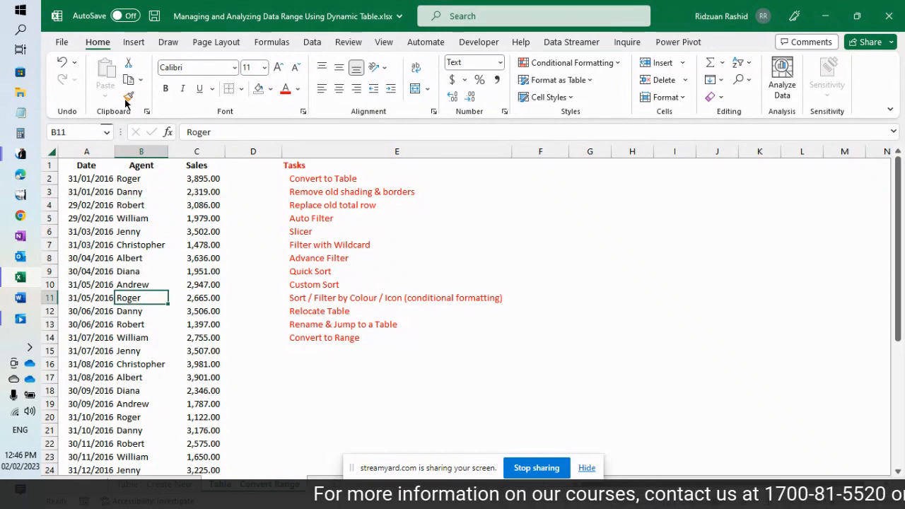
click(131, 41)
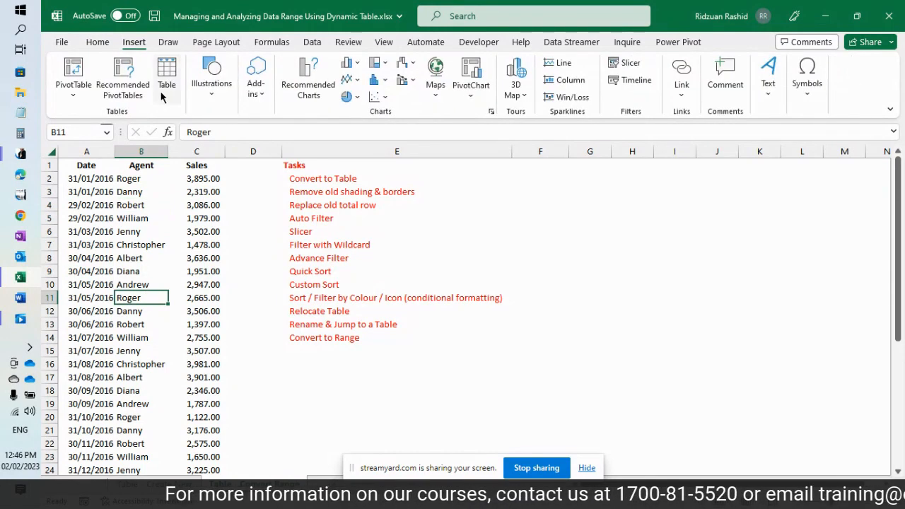
click(166, 84)
scroll(216, 338, down, 1)
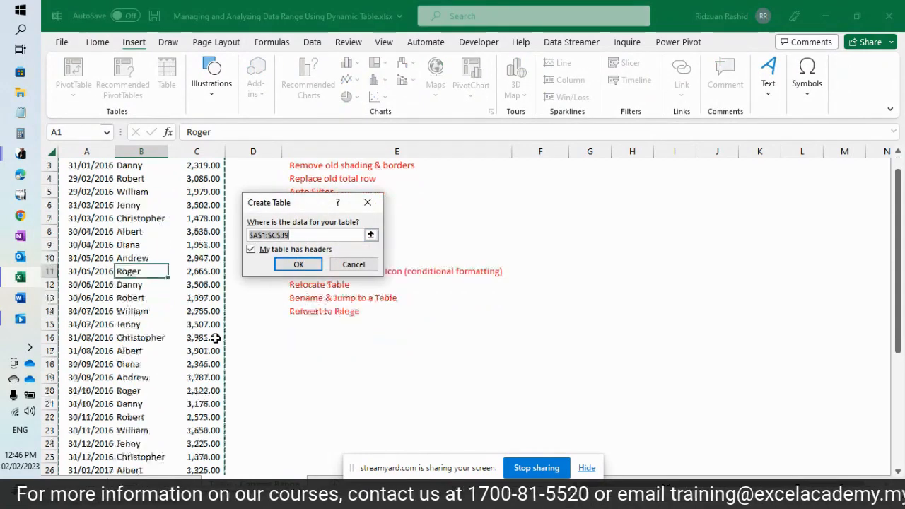
scroll(216, 338, down, 9)
scroll(216, 338, up, 6)
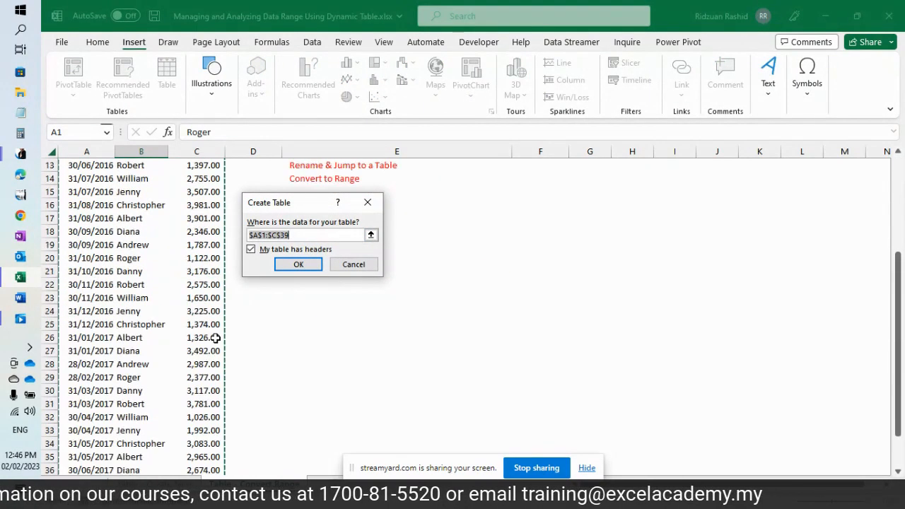
click(306, 265)
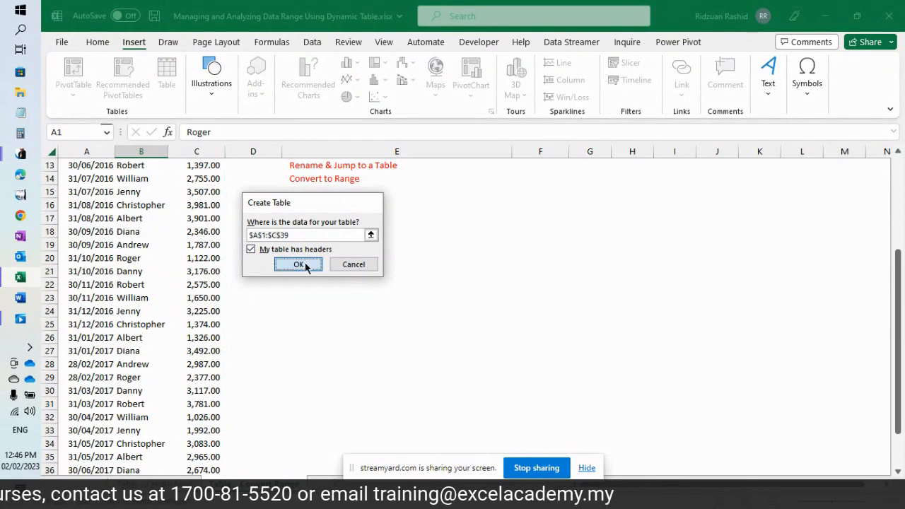
click(163, 283)
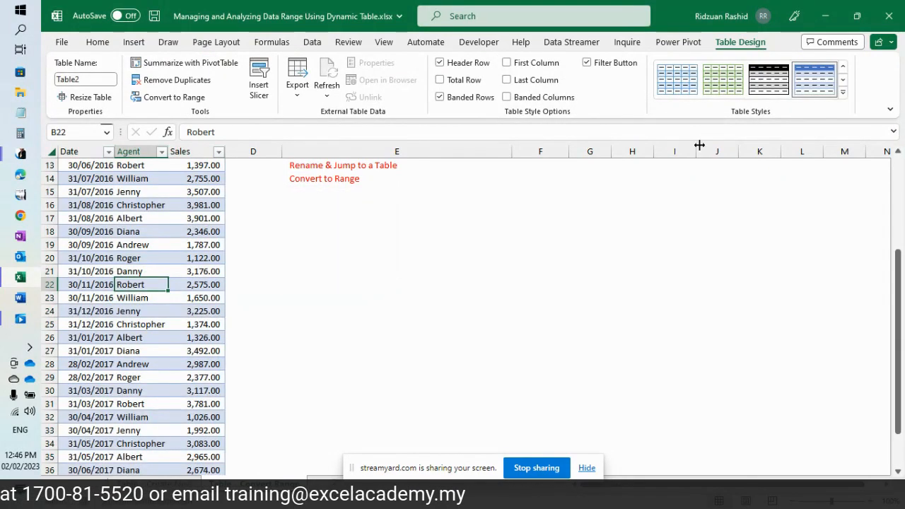
Step: Apply the gold light table style with a solid header row to the sales table and enable banded columns
scroll(137, 246, up, 4)
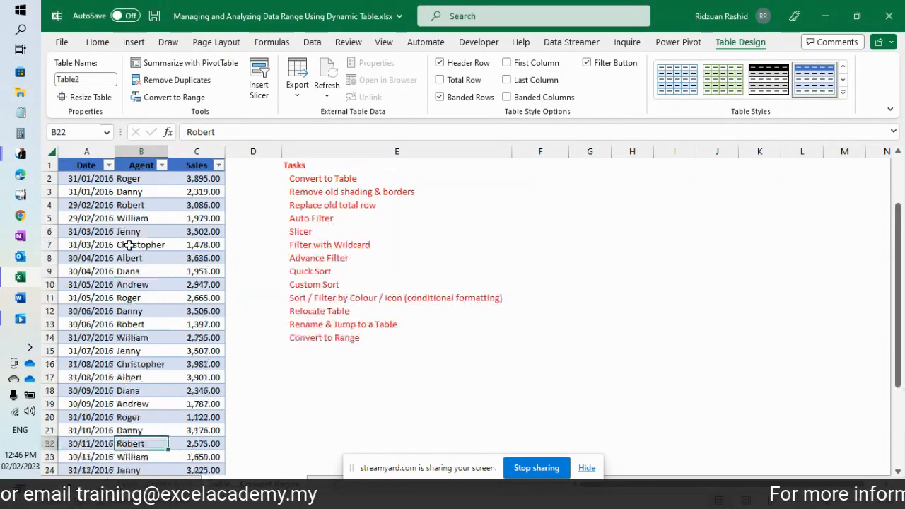
click(843, 96)
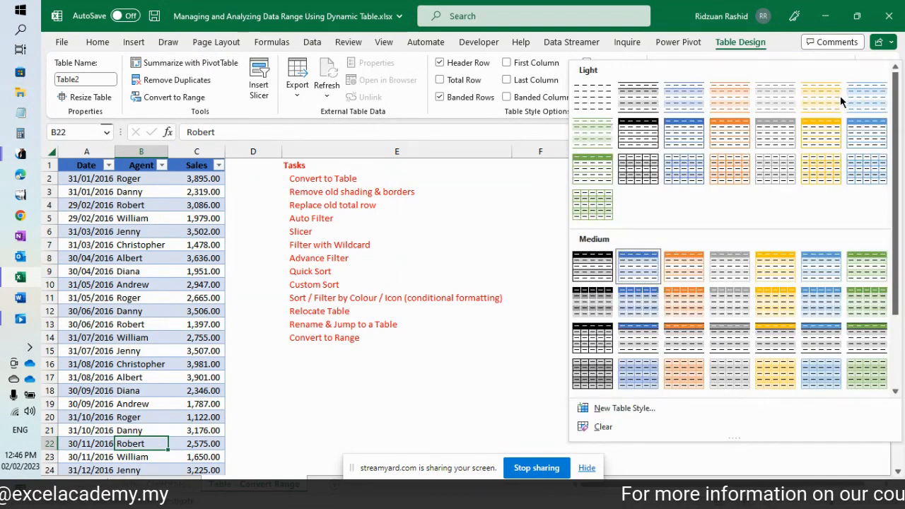
click(827, 132)
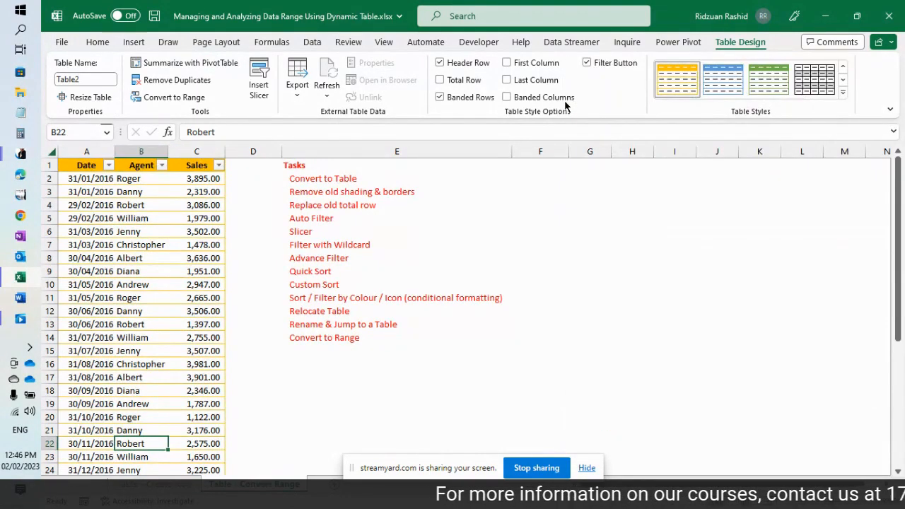
click(507, 97)
Step: Add a table total row beneath the last sales record in row 39
scroll(152, 298, down, 8)
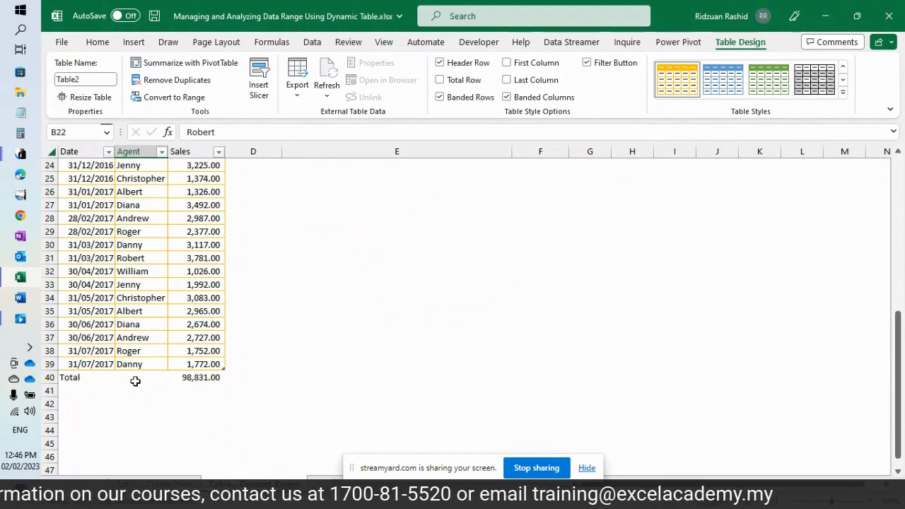
click(206, 362)
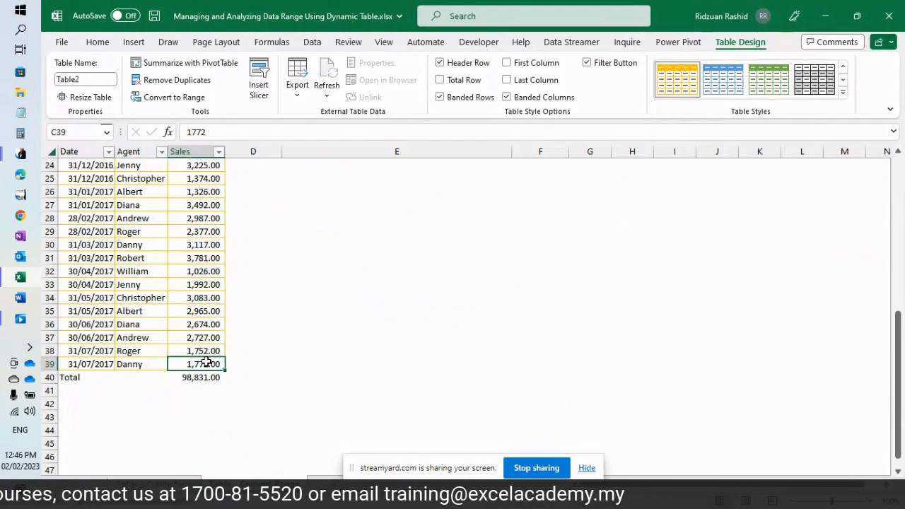
click(440, 79)
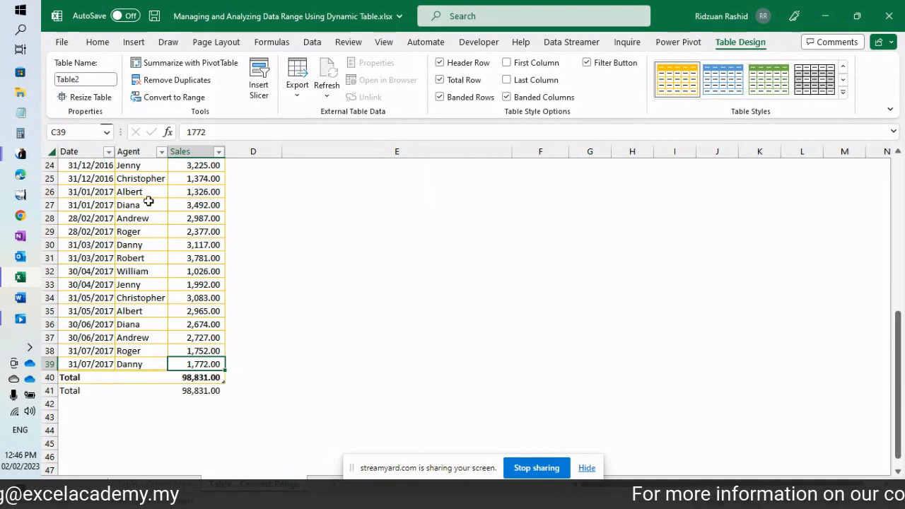
Step: Filter out the first two agents in the Agent list, and compare the Sales formulas in total cells C40 and C41
click(162, 152)
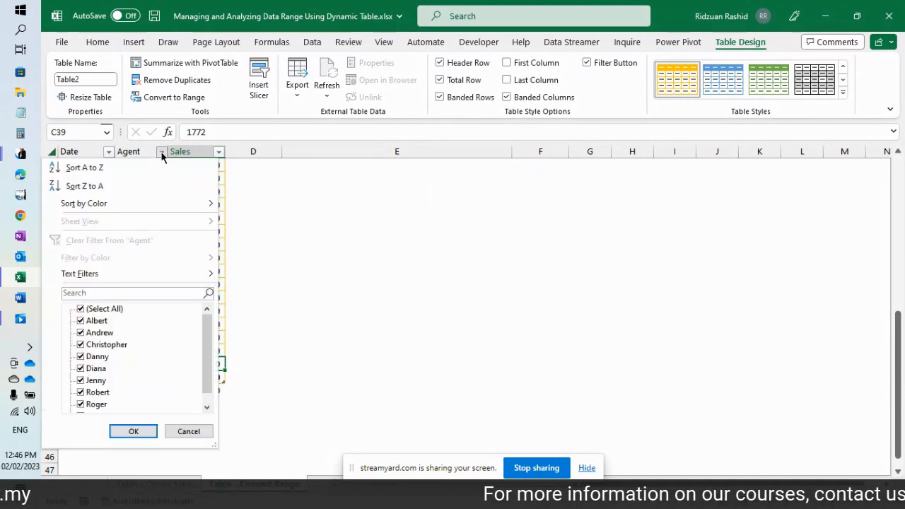
click(80, 321)
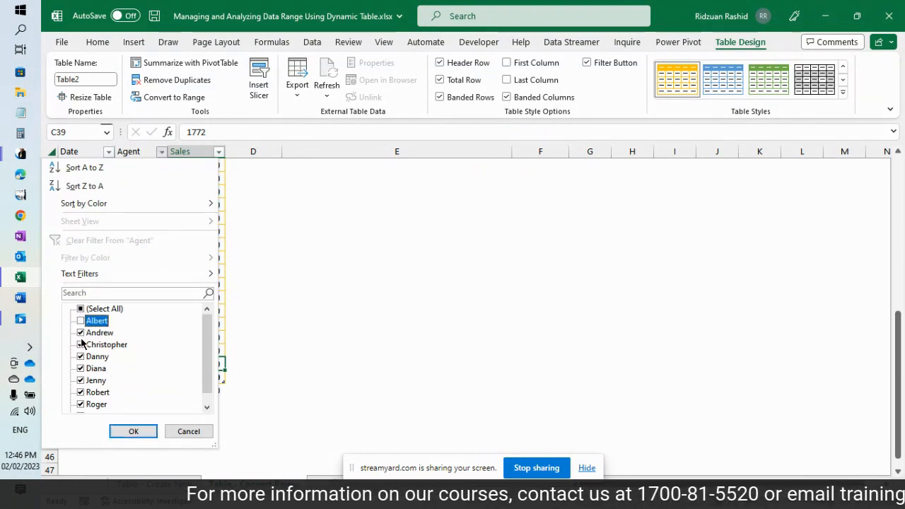
click(81, 333)
click(131, 431)
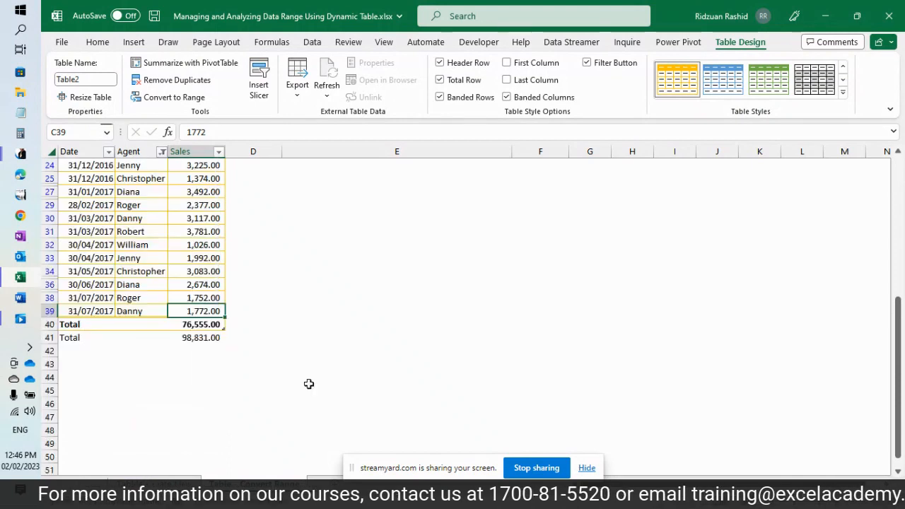
click(200, 325)
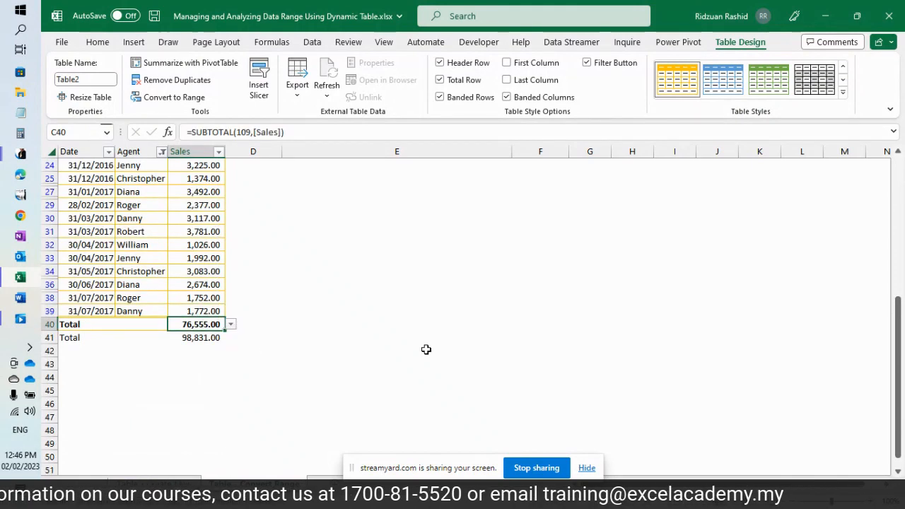
click(182, 338)
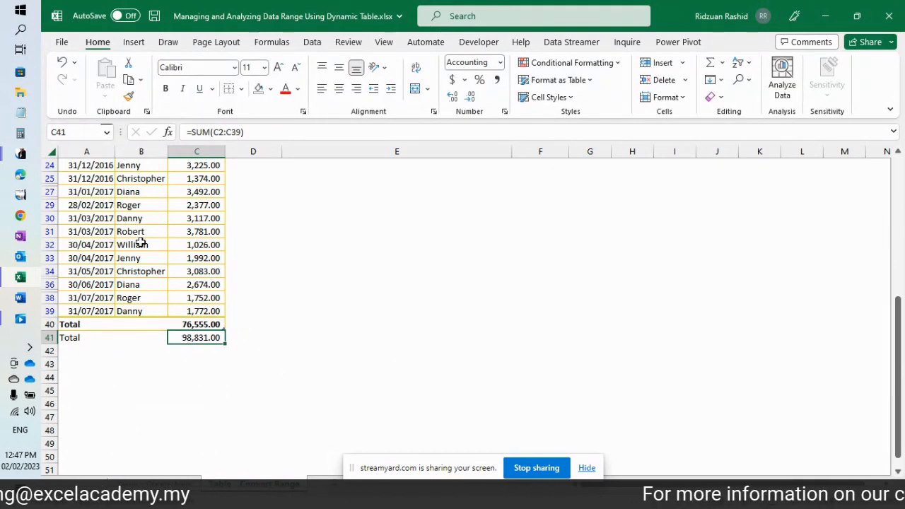
Step: Clear the filter from the Agent column
scroll(141, 243, up, 8)
click(162, 166)
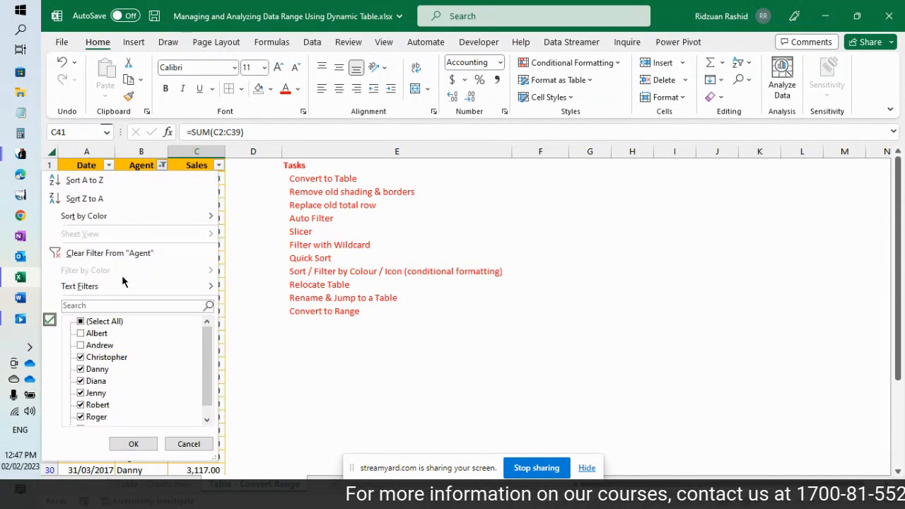
click(120, 252)
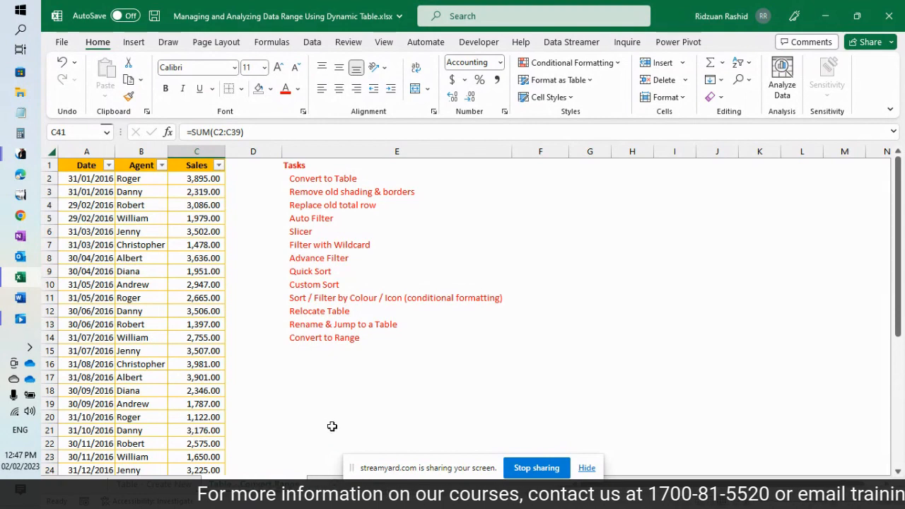
click(194, 391)
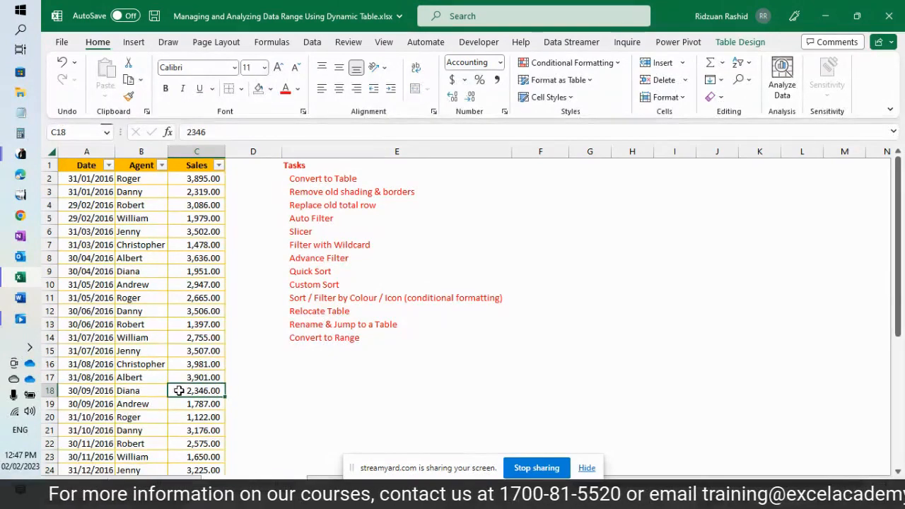
click(182, 322)
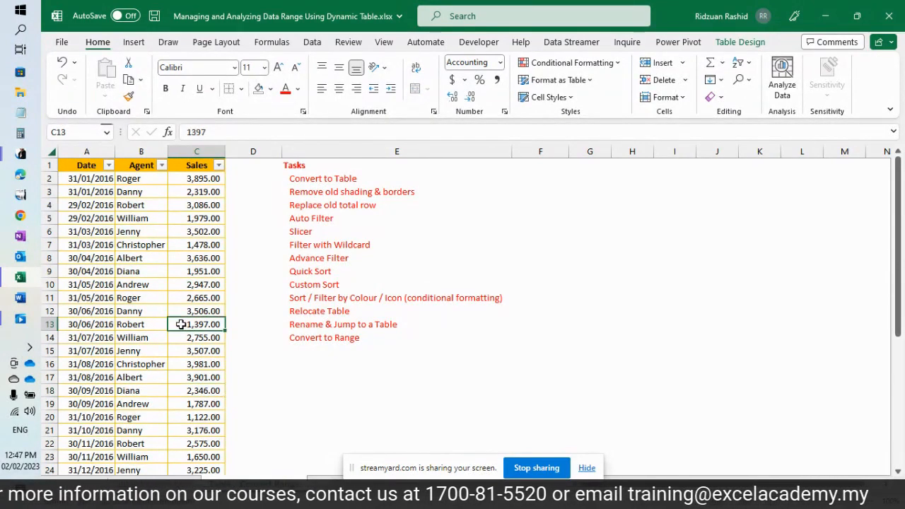
click(139, 217)
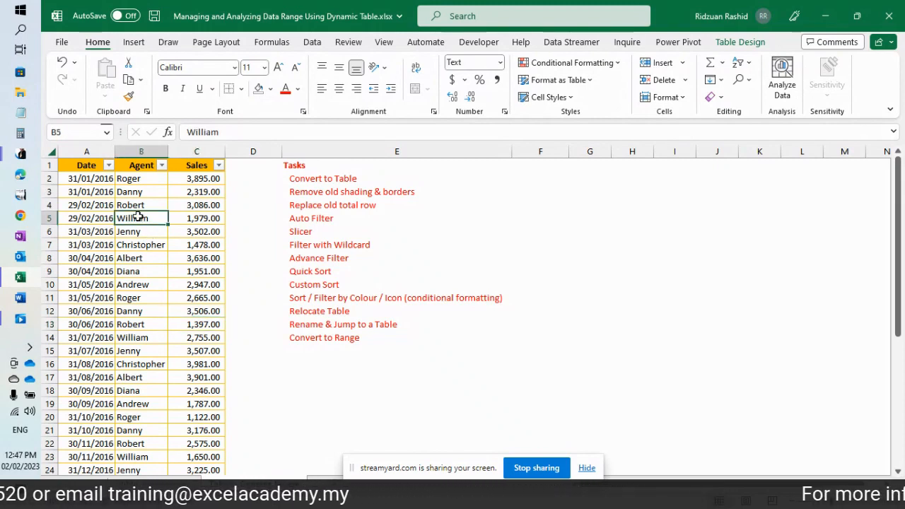
Step: Return to cell A1 and close the workbook without saving the changes
key(ctrl+Home)
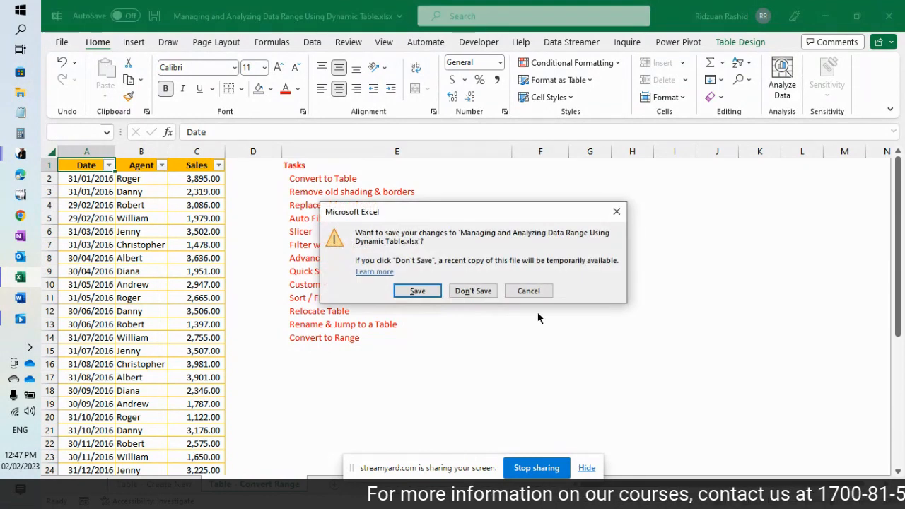
click(472, 290)
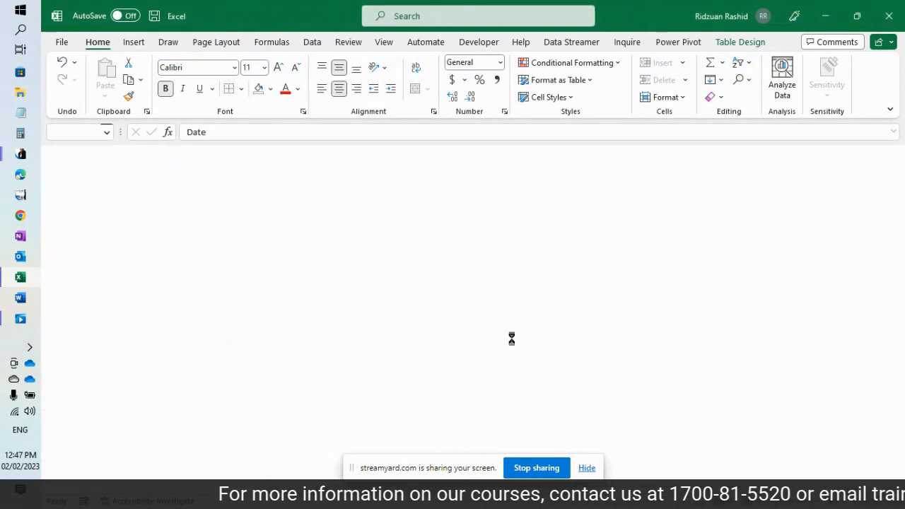